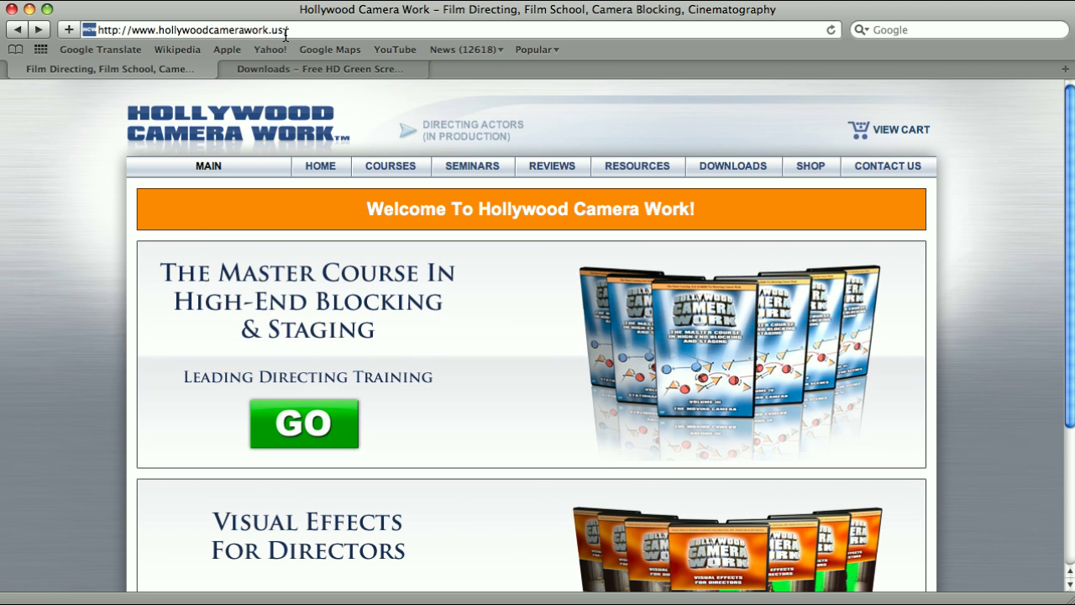
# Go to Green Screen Plates from the DOWNLOADS menu on the Hollywood Camera Work site
pyautogui.moveTo(730, 166)
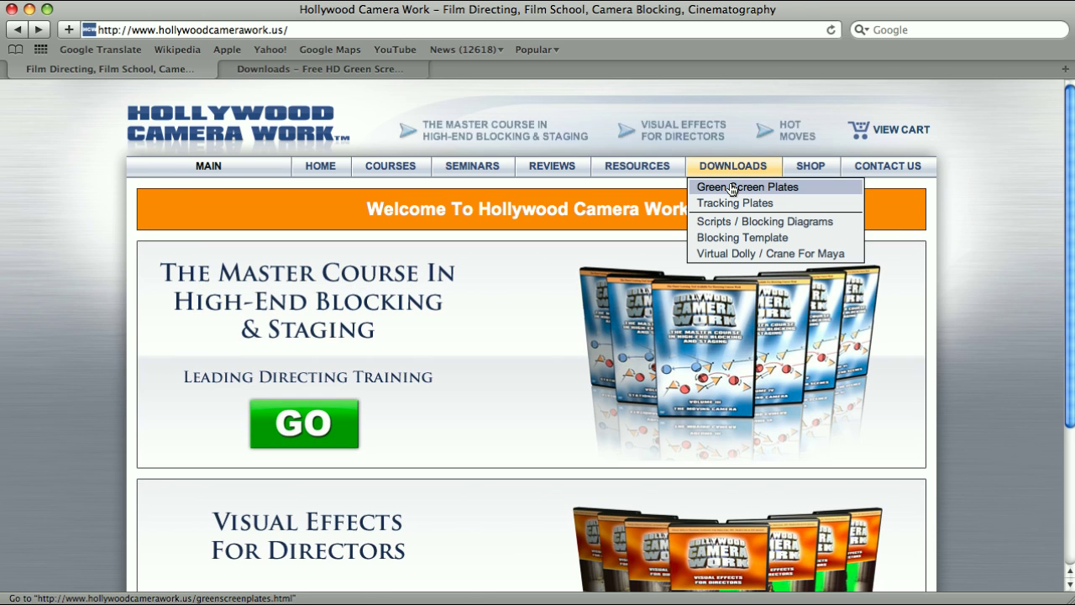
pyautogui.click(731, 187)
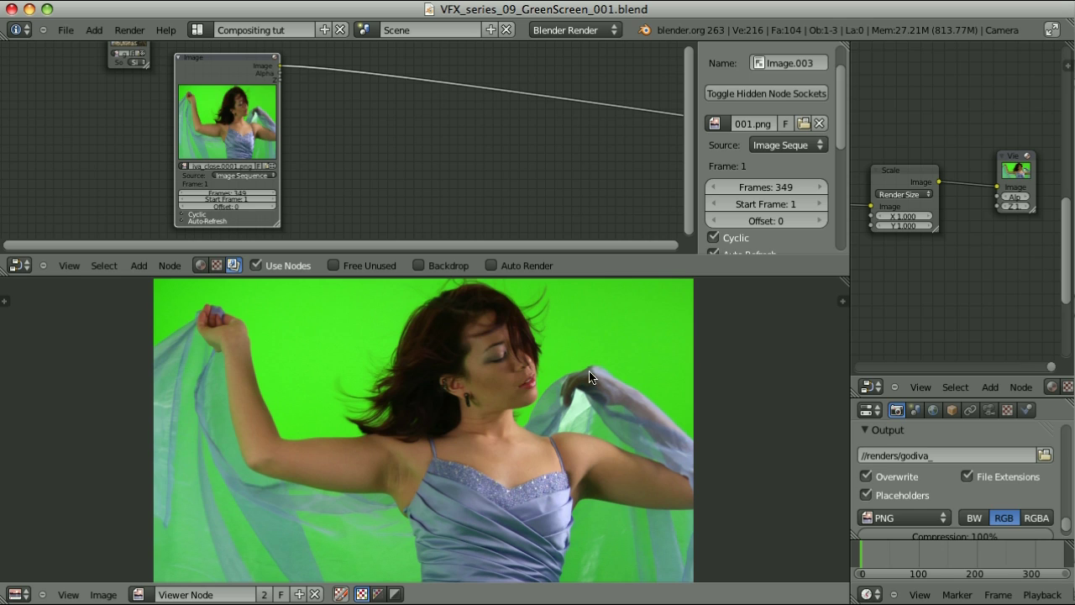
pyautogui.moveTo(619, 347); pyautogui.dragTo(615, 343)
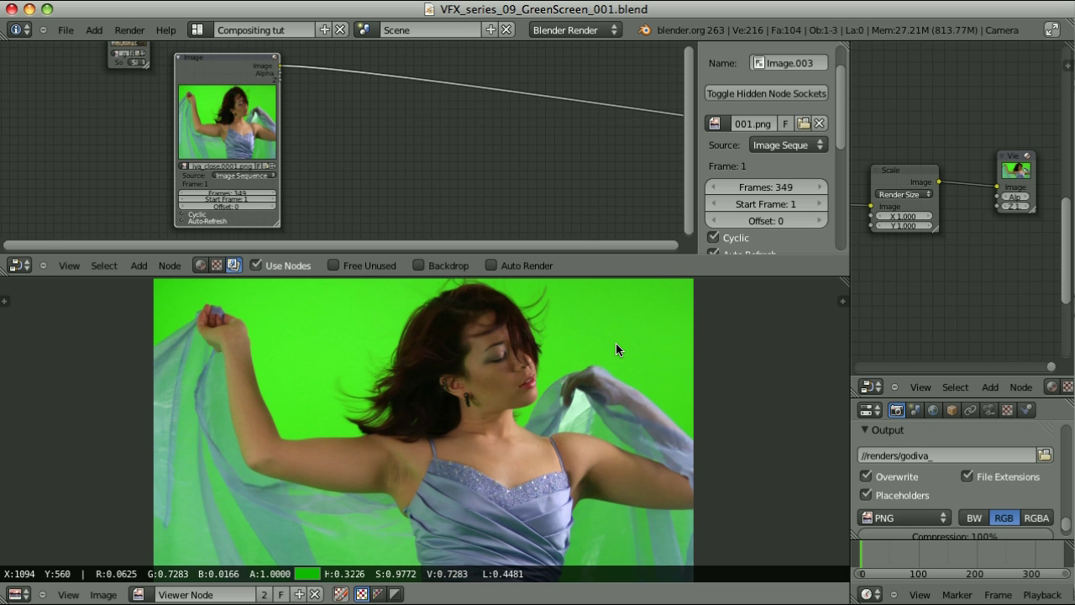
pyautogui.moveTo(615, 343); pyautogui.dragTo(615, 342)
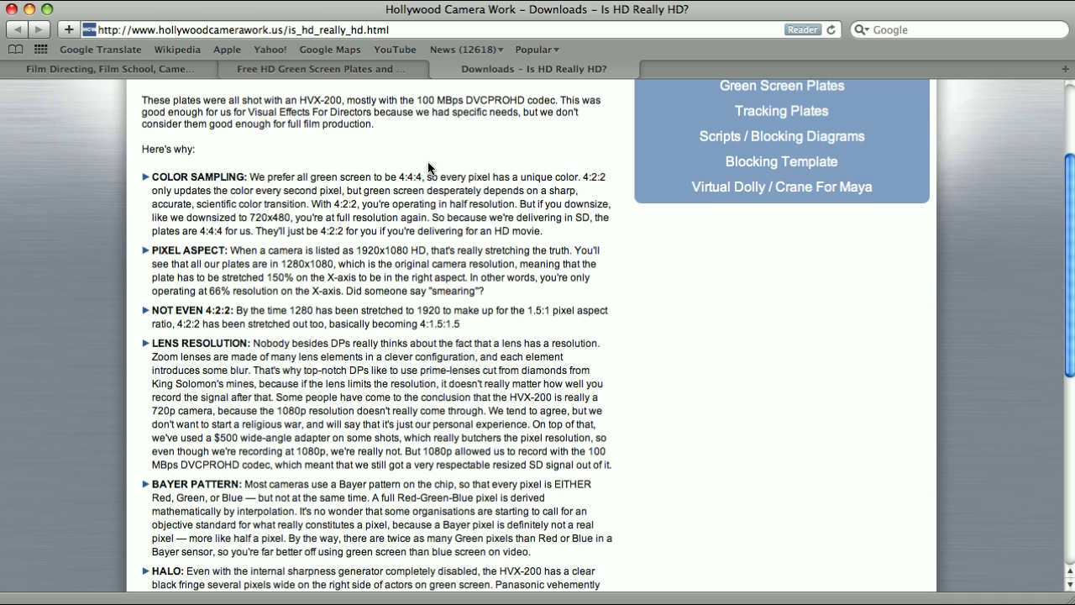
pyautogui.moveTo(401, 176); pyautogui.dragTo(426, 177)
pyautogui.moveTo(582, 177); pyautogui.dragTo(589, 177)
pyautogui.click(589, 183)
pyautogui.moveTo(592, 177); pyautogui.dragTo(632, 185)
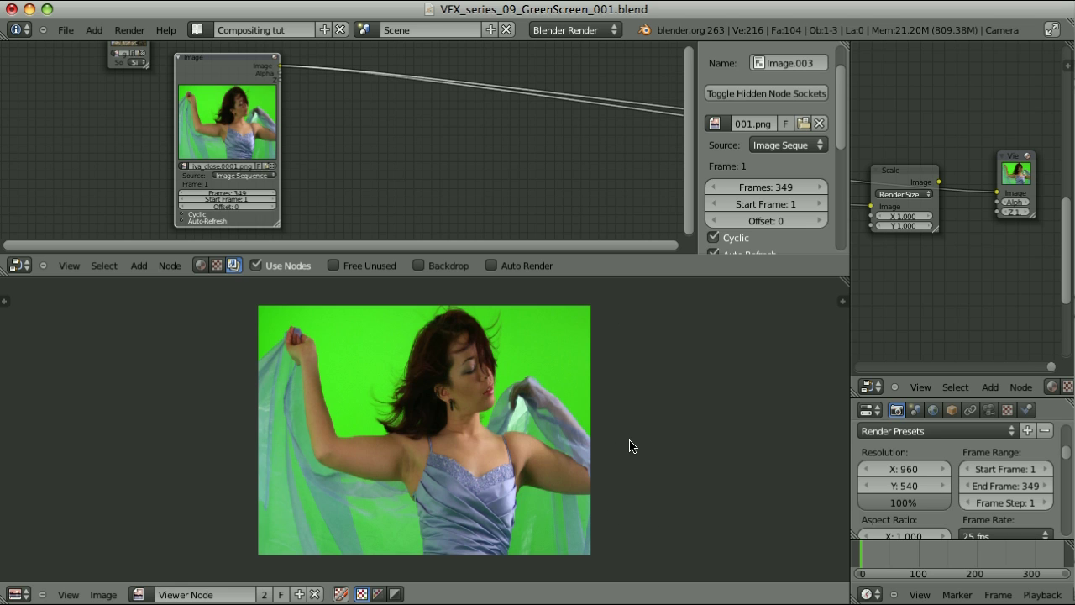
# Replace the old Scale node with a new one between image and viewer, set to Render Size
pyautogui.hotkey('ctrl', 'z')
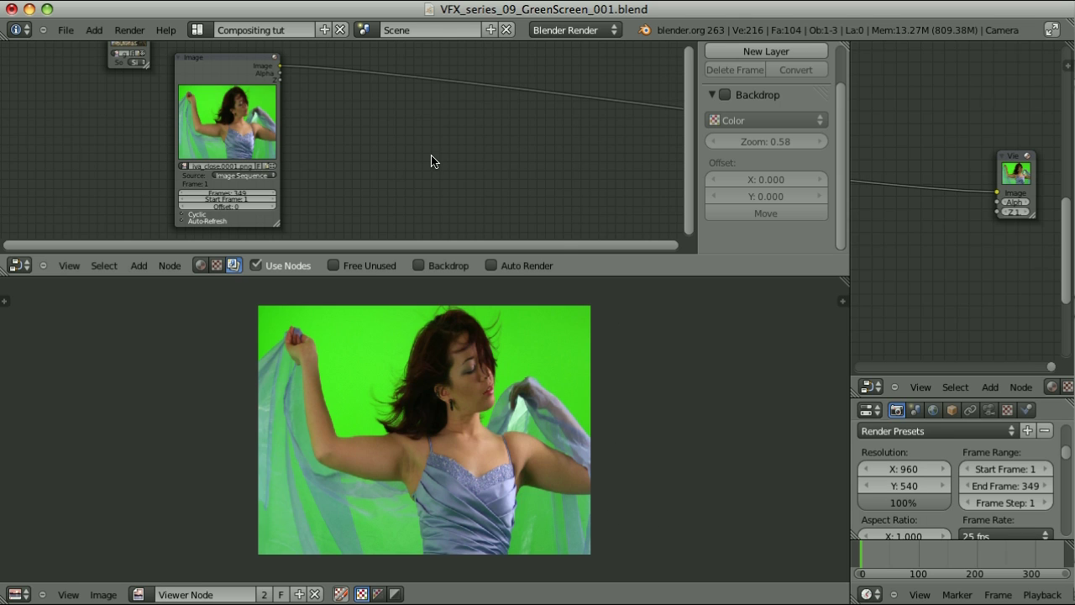
pyautogui.hotkey('shift', 'a')
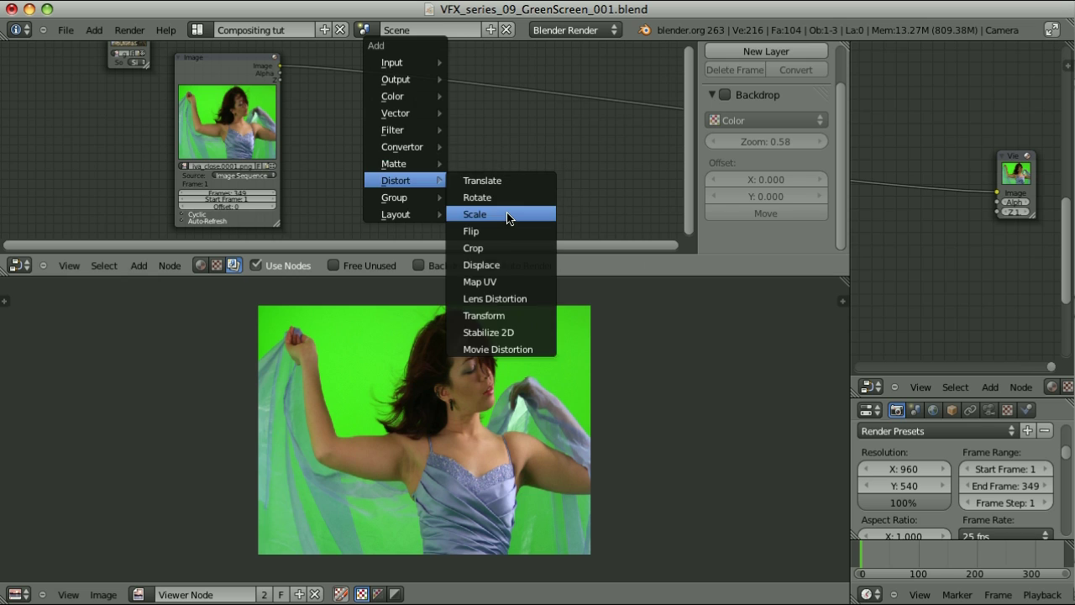
pyautogui.click(463, 210)
pyautogui.click(505, 95)
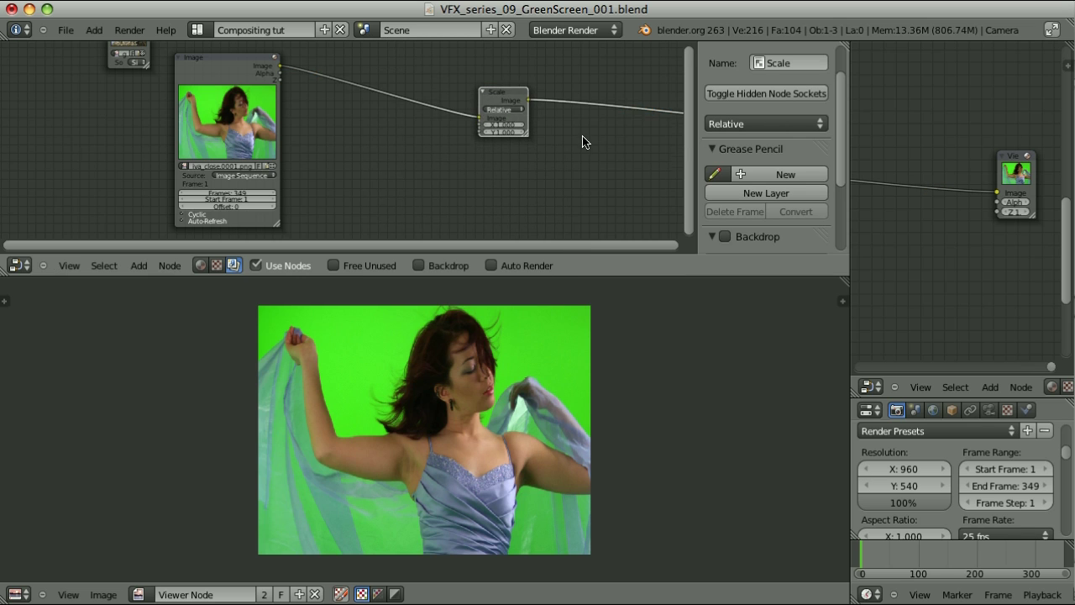
pyautogui.scroll(3, 552, 104)
pyautogui.click(551, 101)
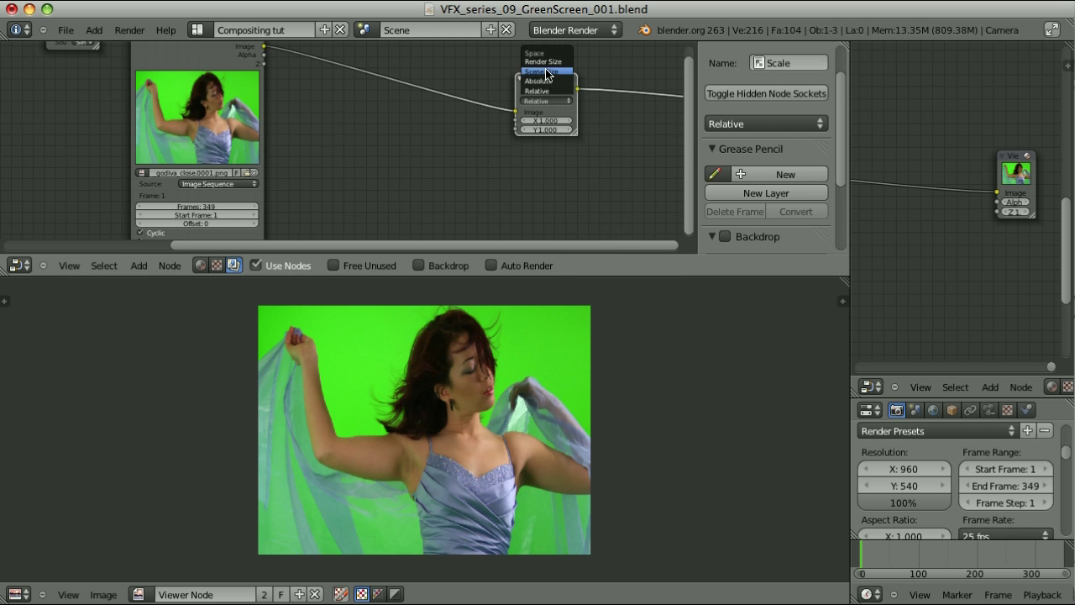
pyautogui.click(547, 62)
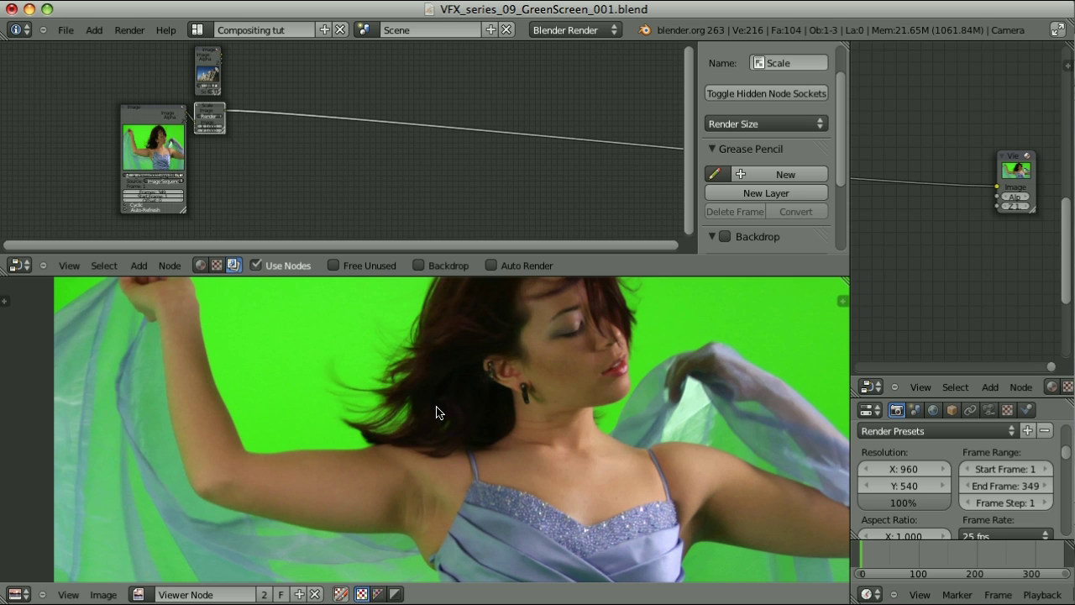
pyautogui.scroll(3, 458, 423)
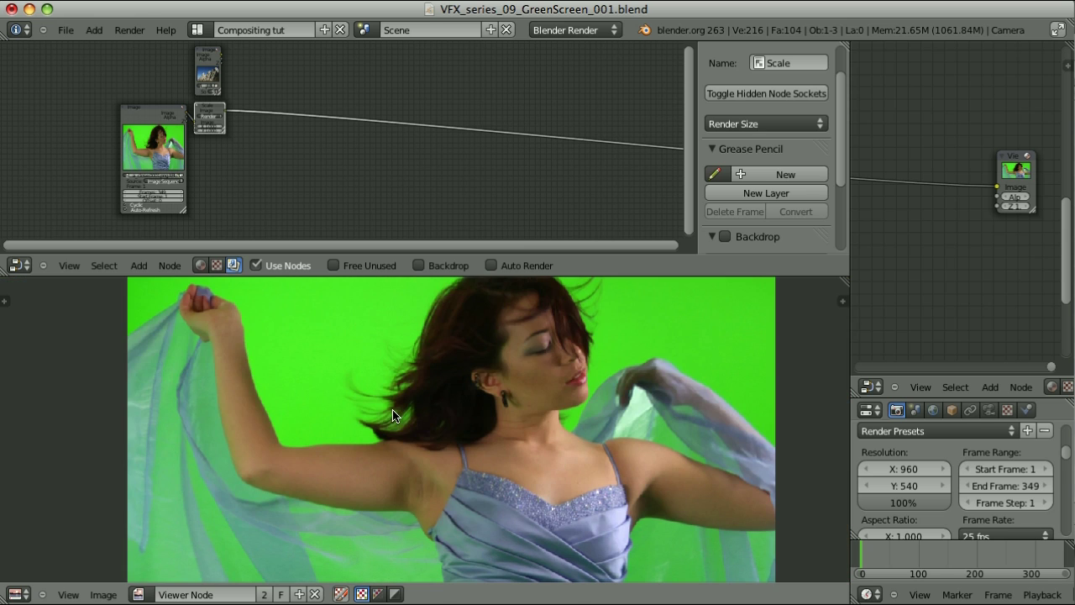
pyautogui.moveTo(395, 487); pyautogui.dragTo(412, 336, button='middle')
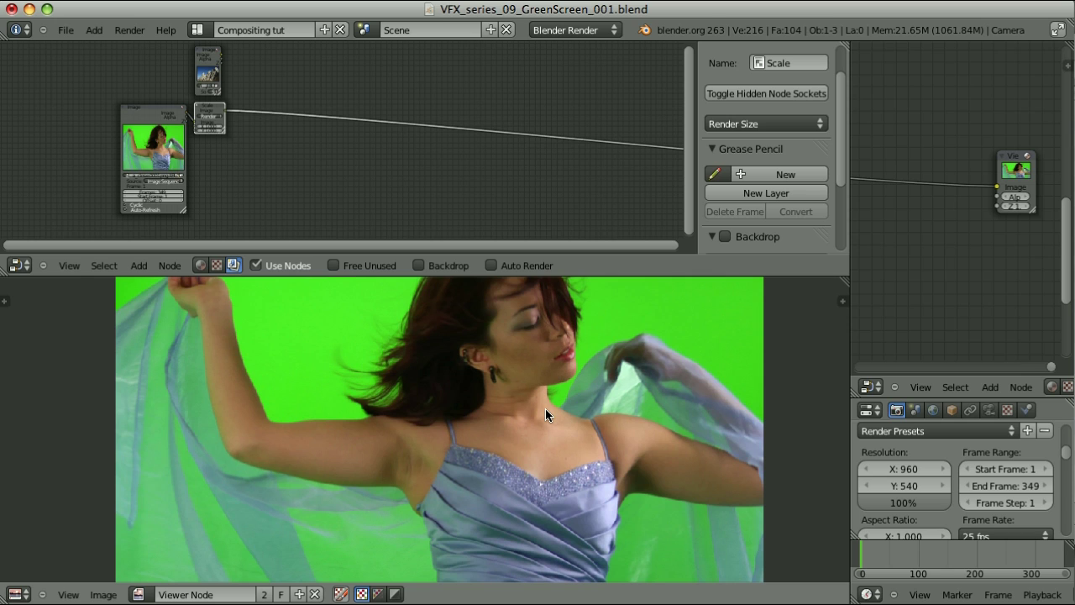
pyautogui.moveTo(306, 540); pyautogui.dragTo(320, 490, button='middle')
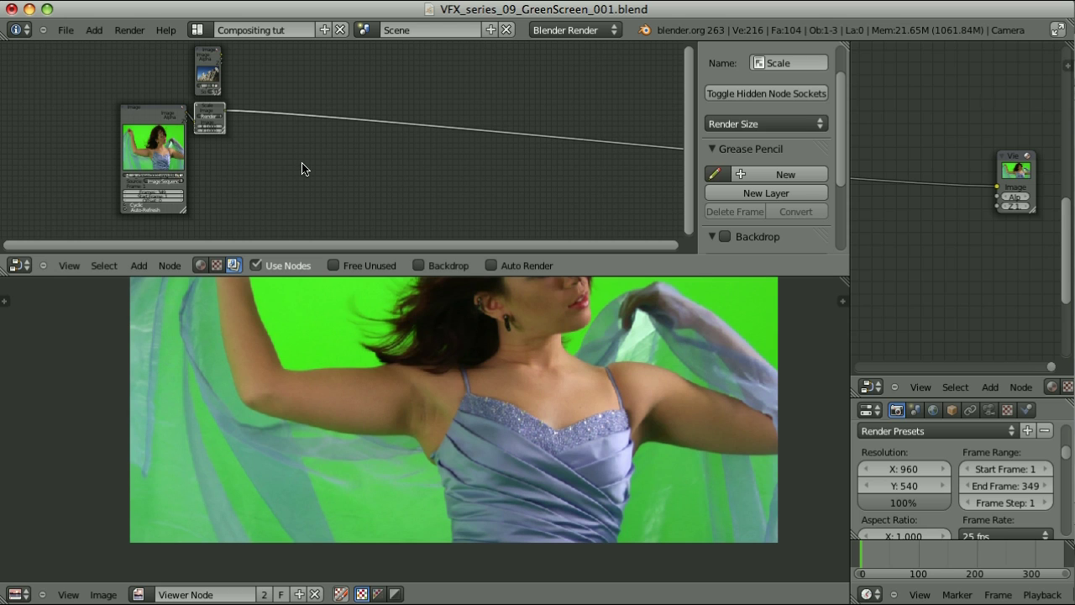
# Insert a Chroma Key node between Scale and viewer, keyed to the sampled screen green
pyautogui.hotkey('shift', 'a')
pyautogui.moveTo(303, 168)
pyautogui.click(367, 185)
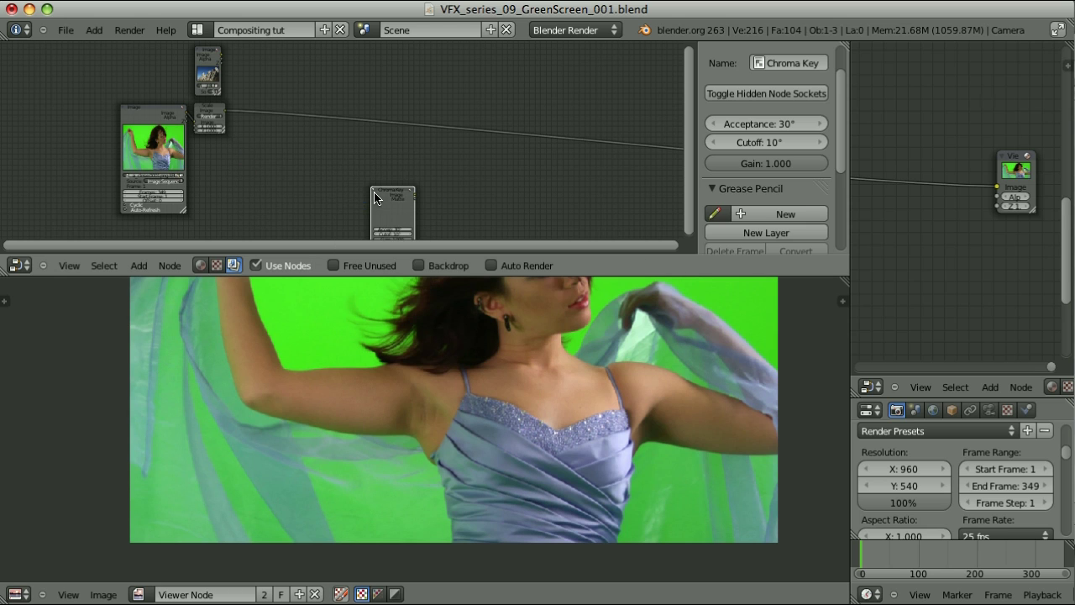
pyautogui.click(281, 99)
pyautogui.scroll(3, 314, 158)
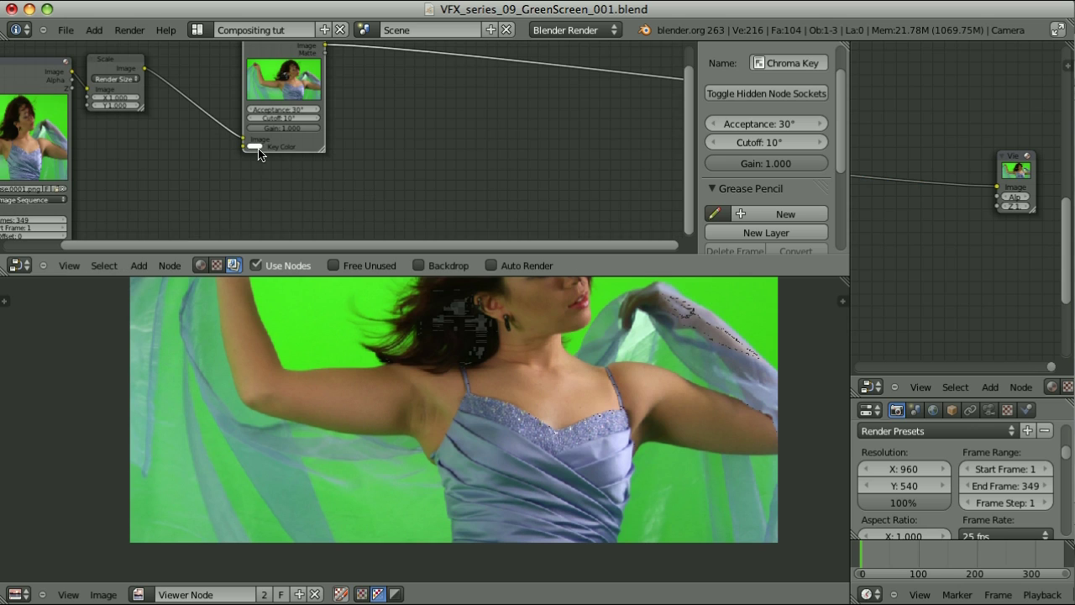
pyautogui.click(254, 148)
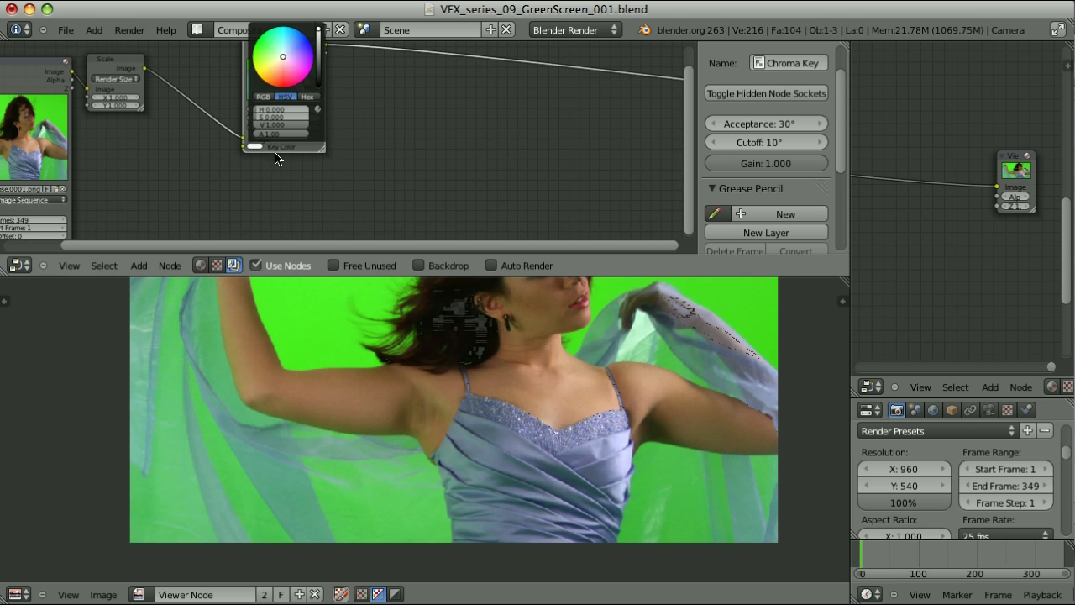
pyautogui.press('e')
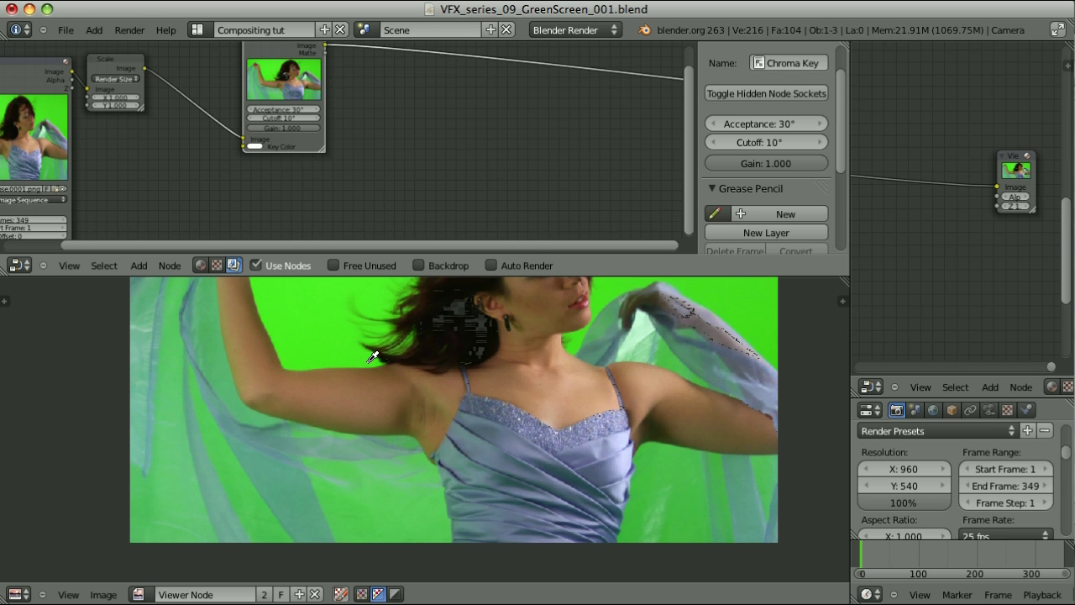
pyautogui.click(370, 361)
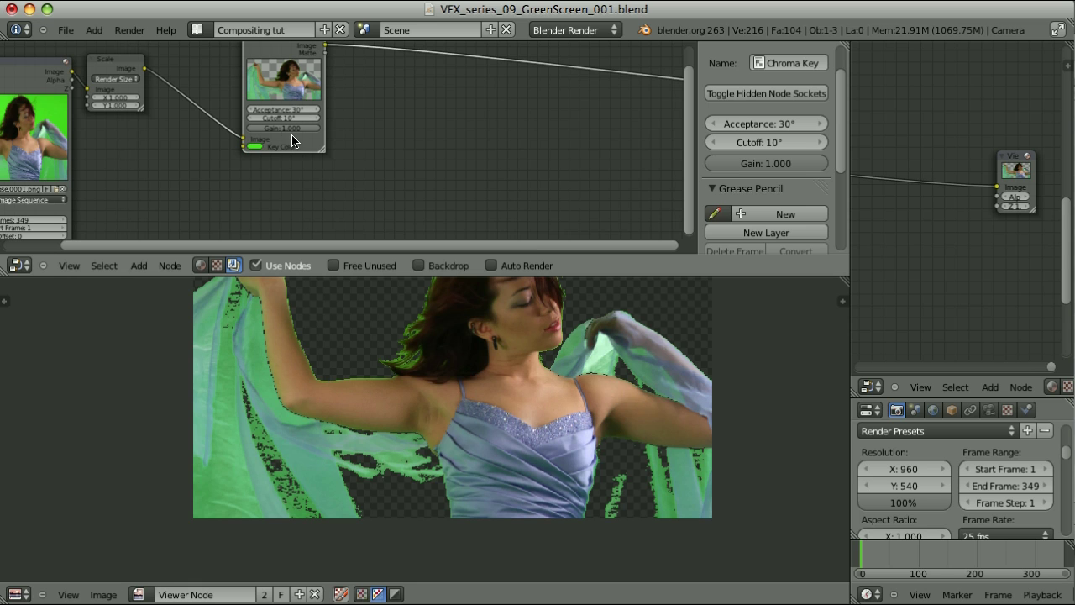
# Lower the Chroma Key Cutoff to 5.5°, then further down toward 2.14°
pyautogui.scroll(3, 320, 213)
pyautogui.moveTo(359, 150); pyautogui.dragTo(345, 155)
pyautogui.click(344, 156)
pyautogui.write('5.5')
pyautogui.press('Return')
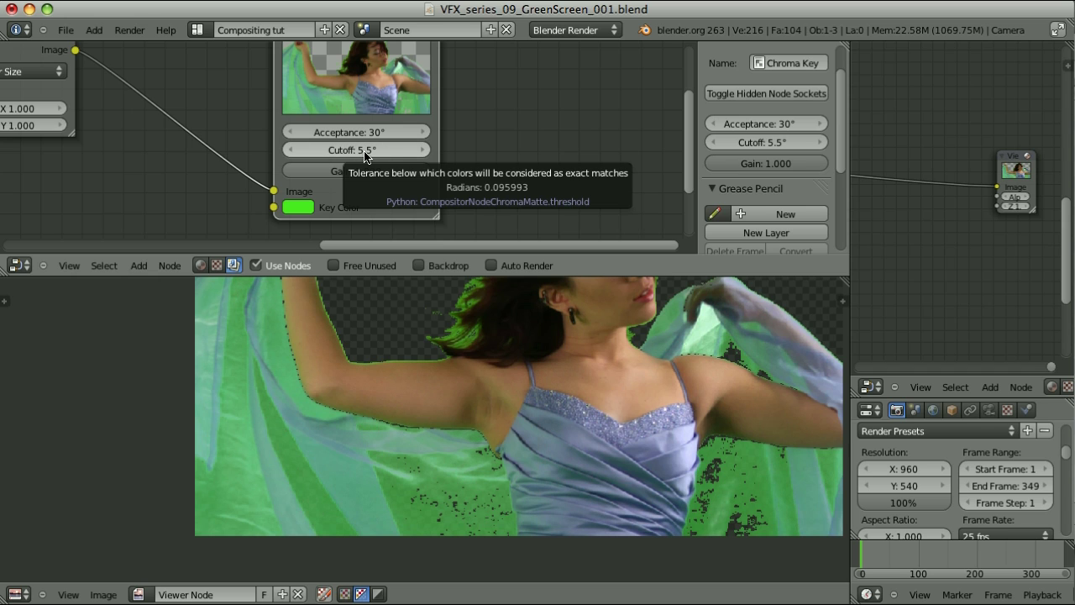
pyautogui.moveTo(364, 154); pyautogui.dragTo(340, 163)
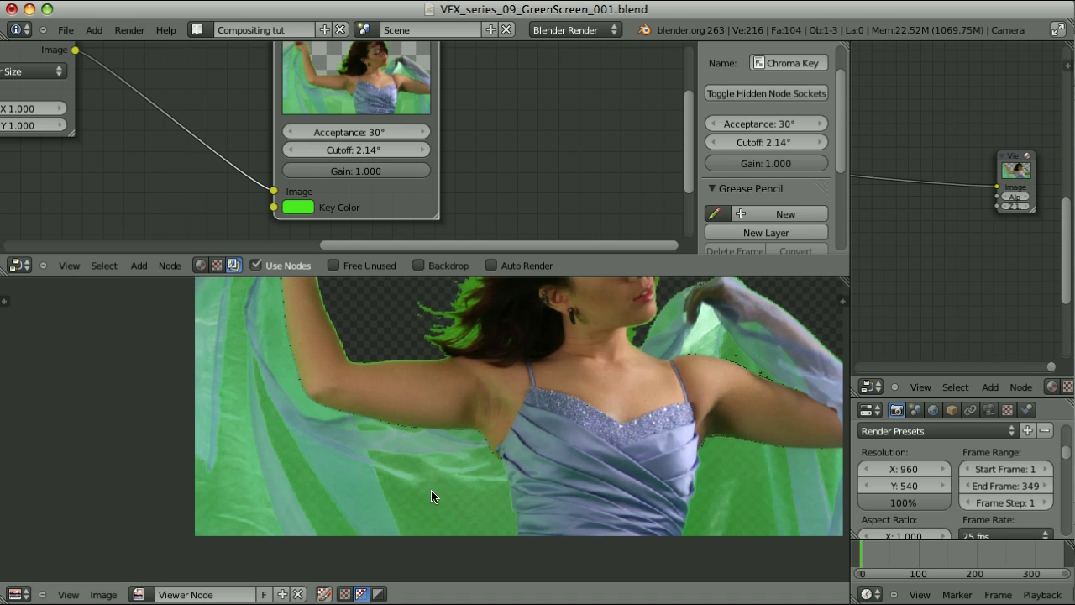
# Show the alpha matte and set Chroma Key Acceptance to 20° and Cutoff to 2°
pyautogui.click(378, 594)
pyautogui.scroll(2, 660, 487)
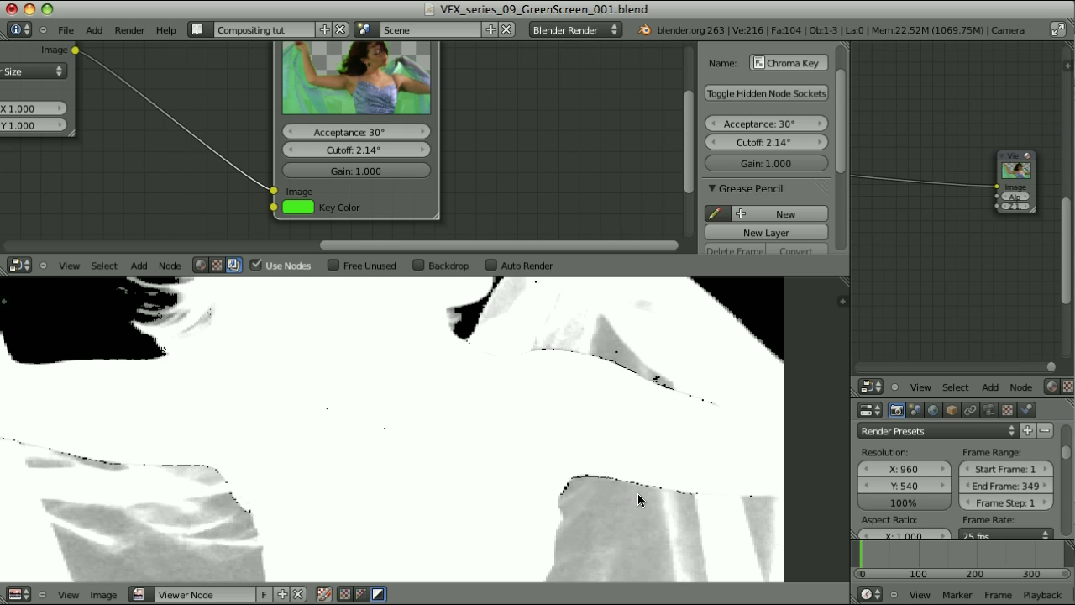
pyautogui.scroll(1, 659, 414)
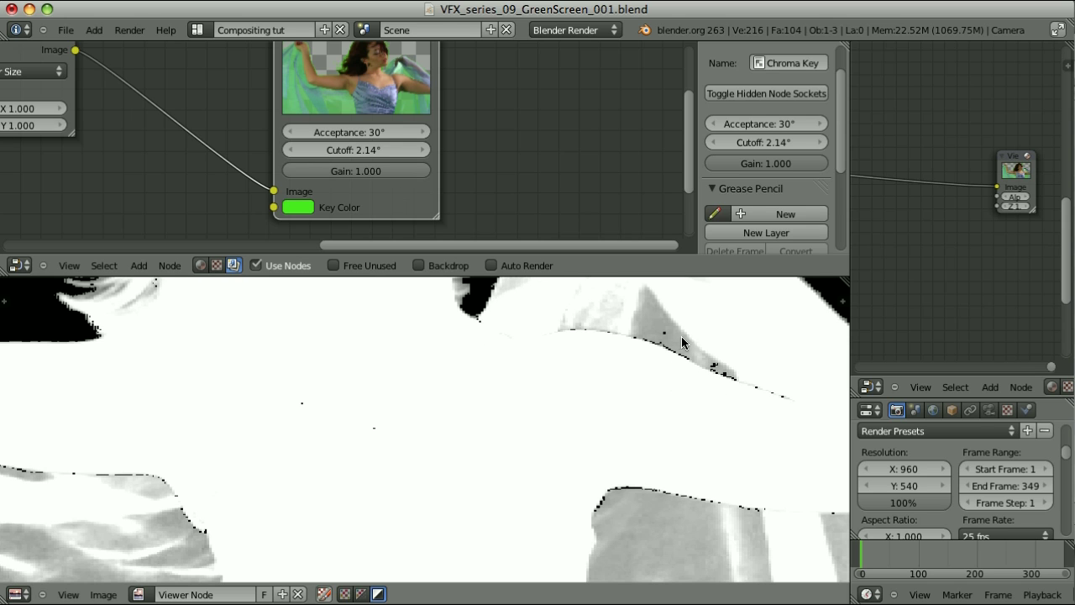
pyautogui.click(371, 149)
pyautogui.write('2')
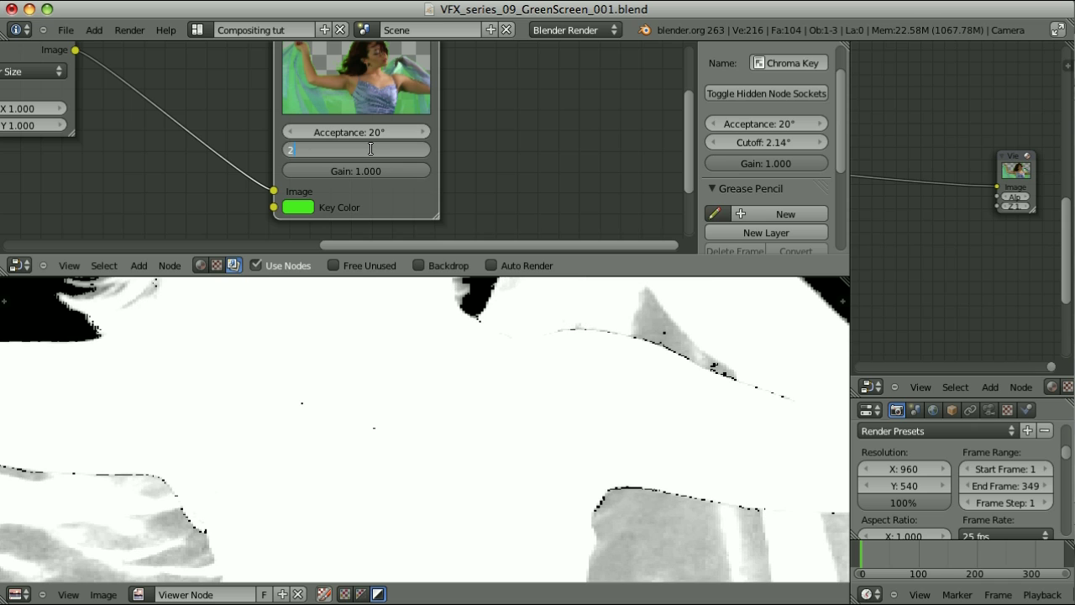
pyautogui.press('Return')
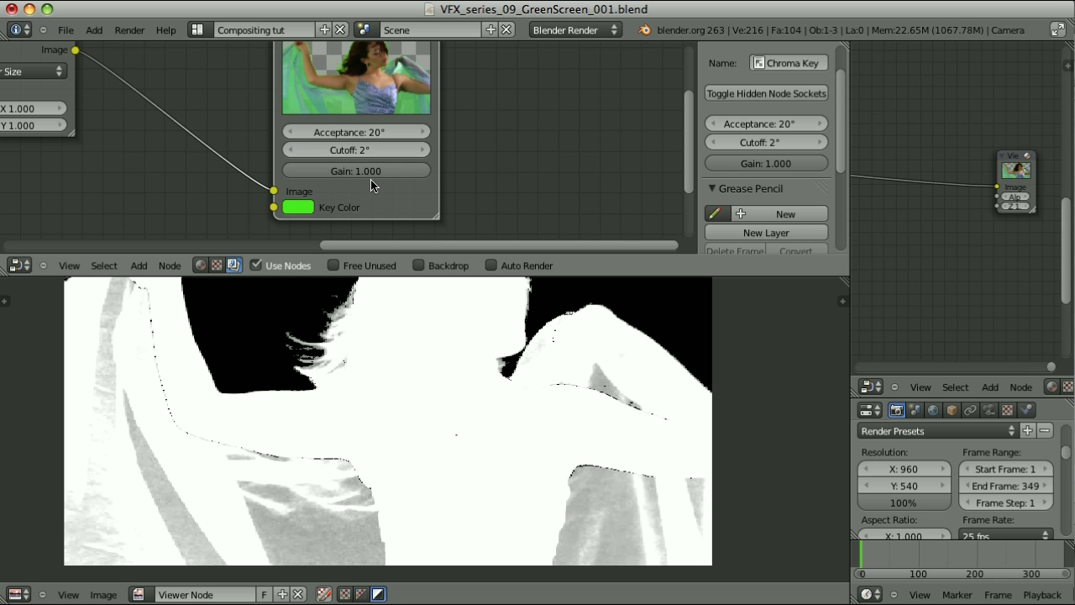
# Test the Gain by adjusting it down and back, then frame the whole keyed dancer
pyautogui.moveTo(425, 170); pyautogui.dragTo(383, 173)
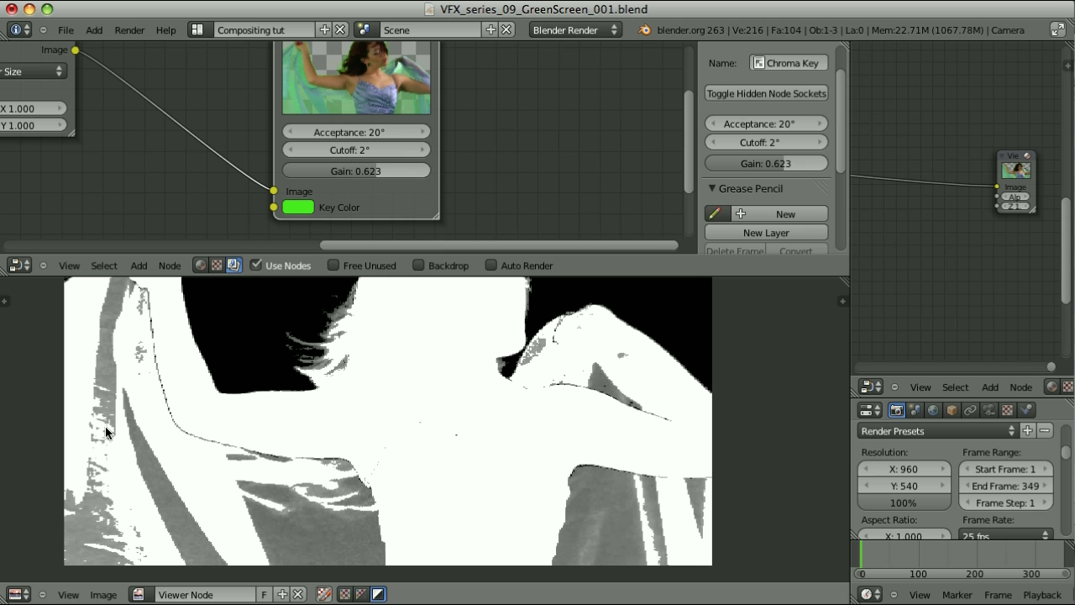
pyautogui.moveTo(385, 171); pyautogui.dragTo(391, 172)
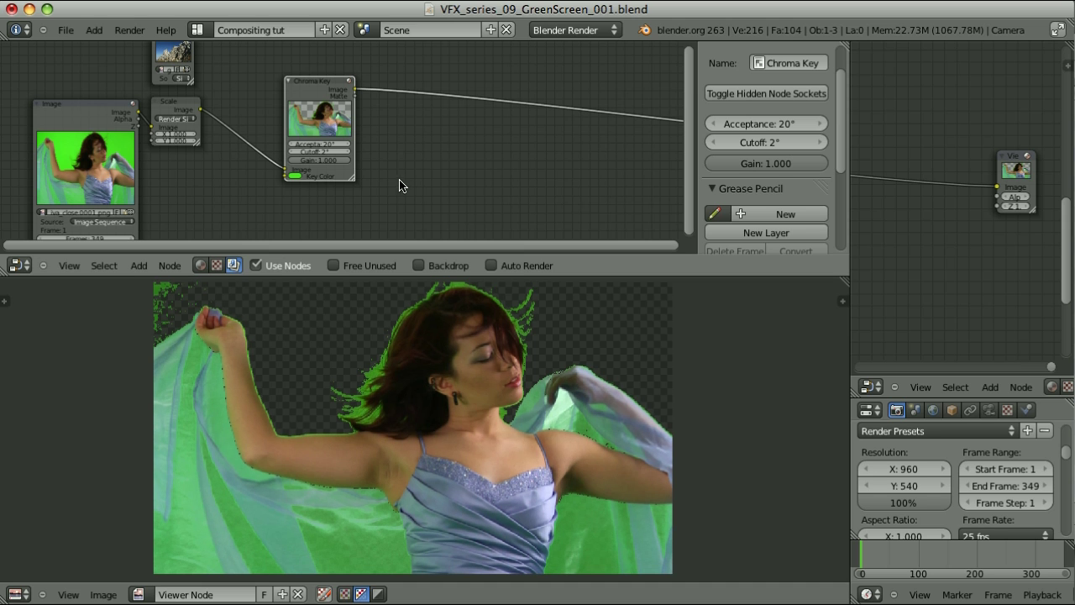
pyautogui.scroll(4, 395, 187)
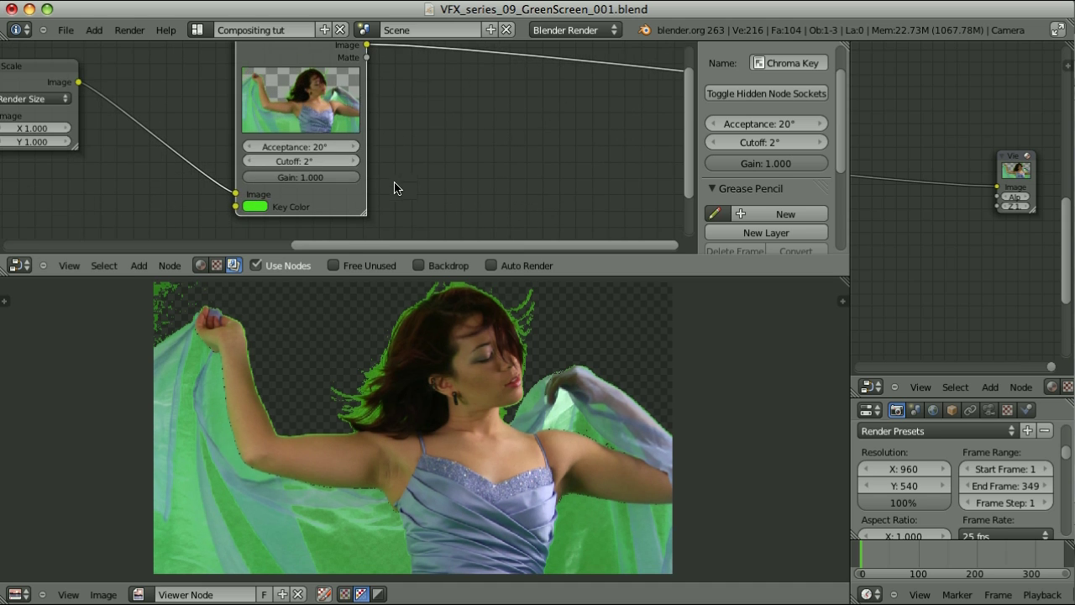
pyautogui.scroll(2, 395, 187)
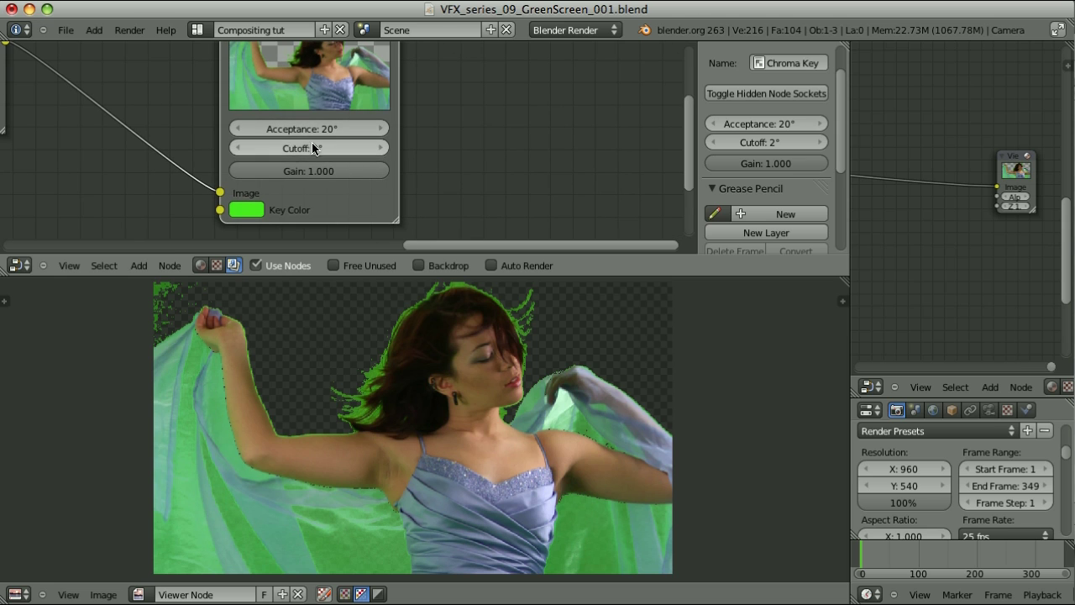
pyautogui.moveTo(334, 195); pyautogui.dragTo(235, 158, button='middle')
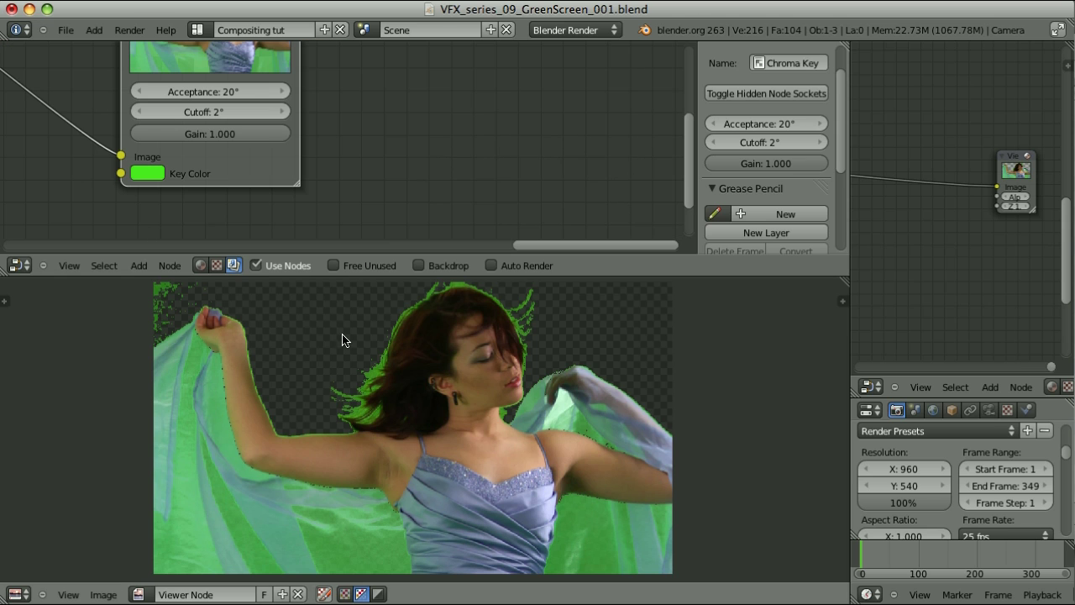
pyautogui.moveTo(342, 340); pyautogui.dragTo(501, 345, button='middle')
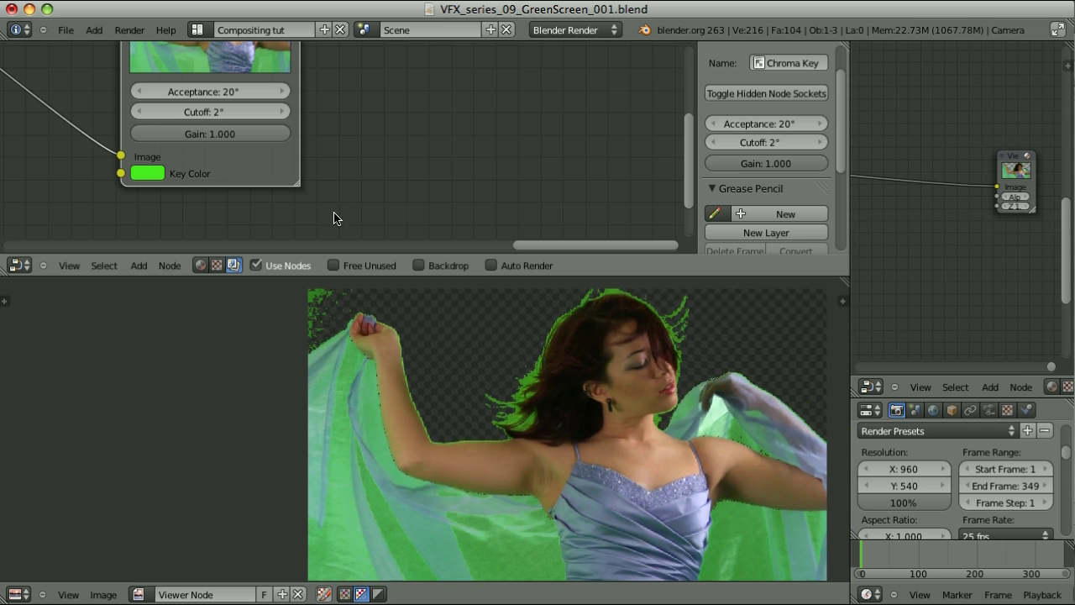
# Lower the key colour's HSV saturation to 0.936 and display the black-and-white alpha matte
pyautogui.click(144, 174)
pyautogui.click(205, 344)
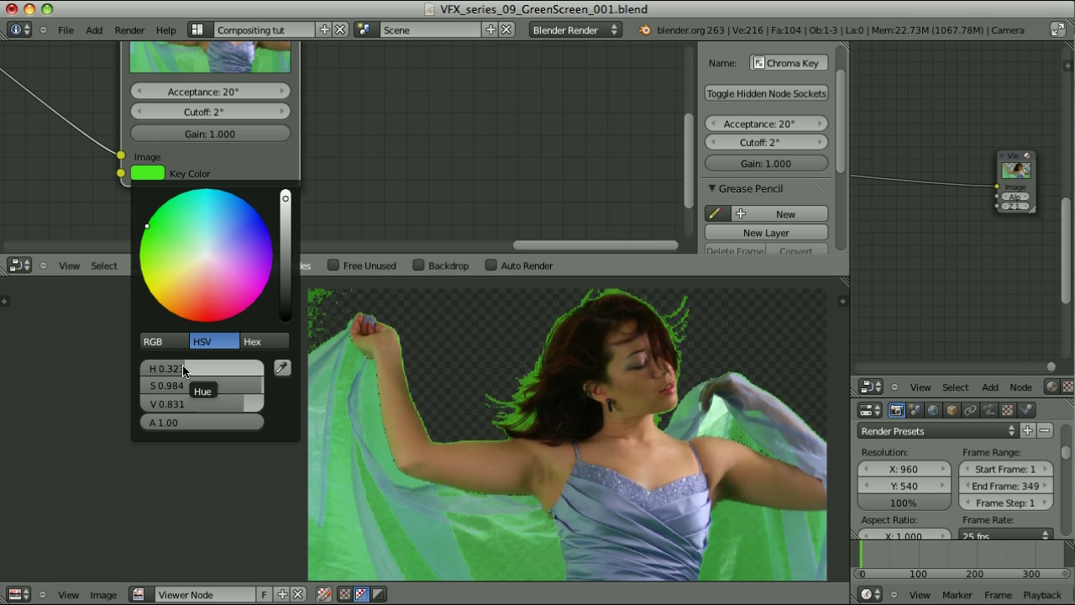
pyautogui.moveTo(183, 369); pyautogui.dragTo(182, 372)
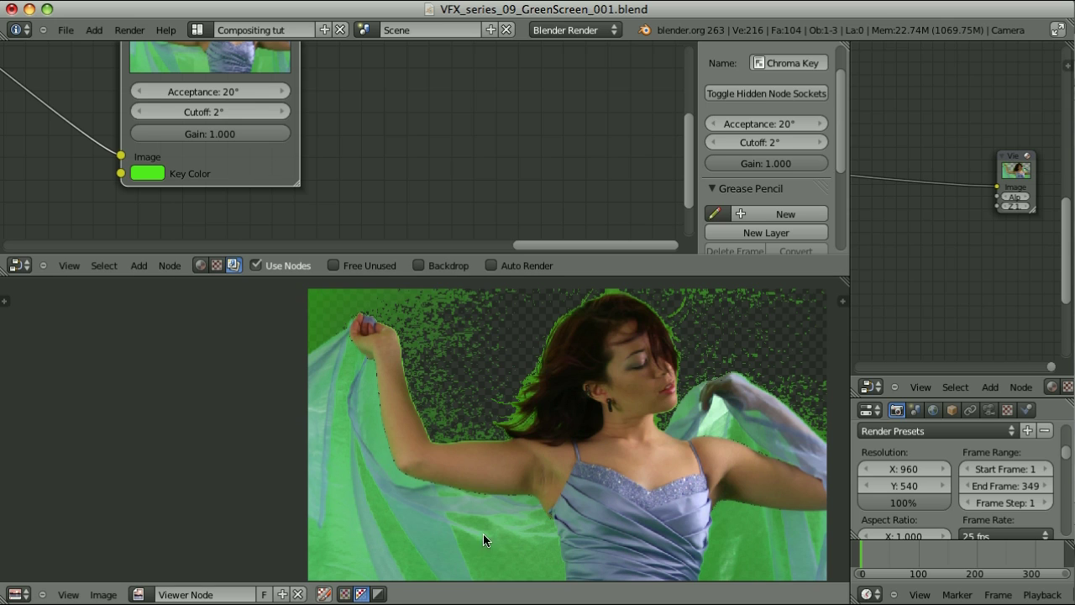
pyautogui.click(148, 173)
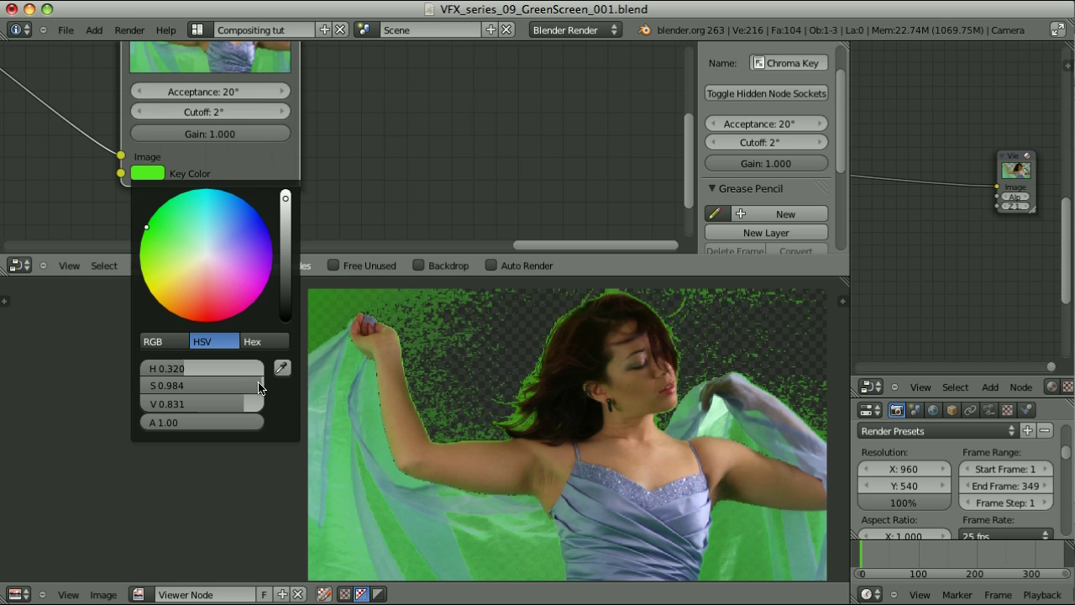
pyautogui.moveTo(258, 387); pyautogui.dragTo(215, 404)
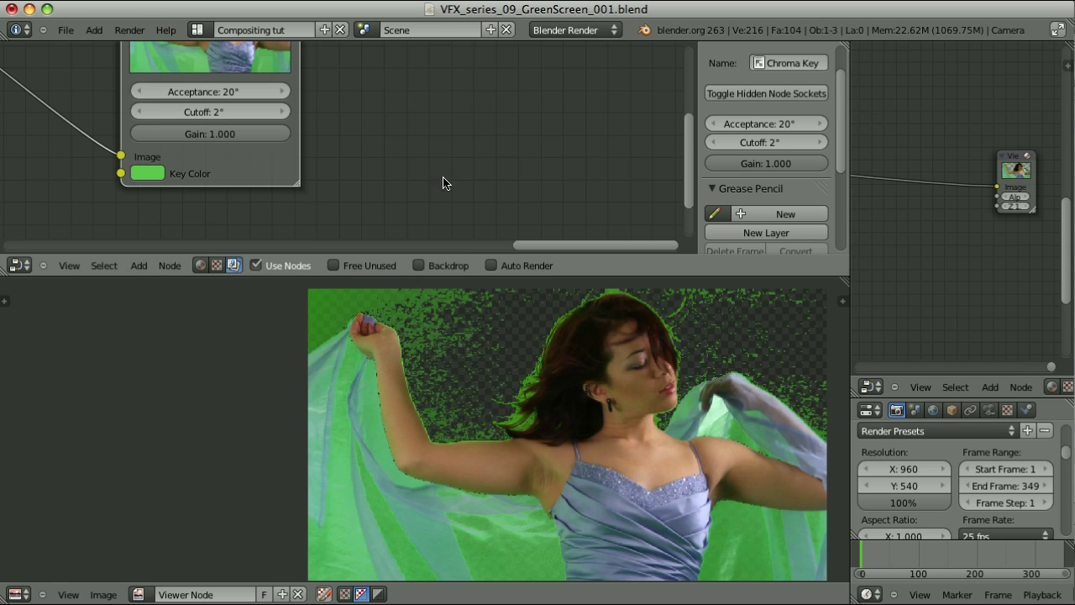
pyautogui.click(378, 594)
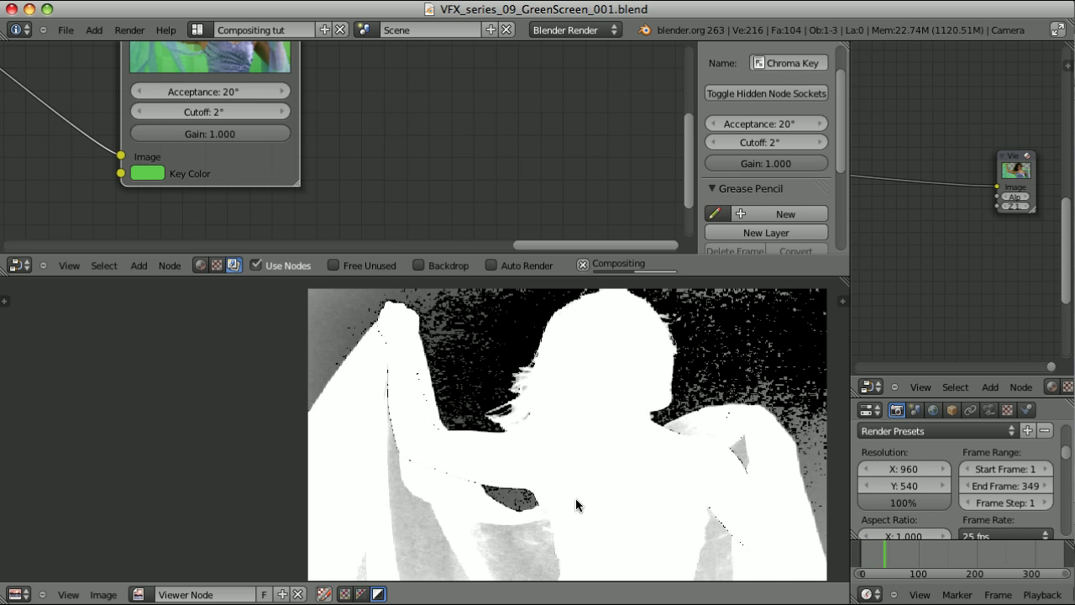
# Compare Color+Alpha and Alpha views, then set Chroma Key Acceptance 80° and Cutoff 0°
pyautogui.click(361, 594)
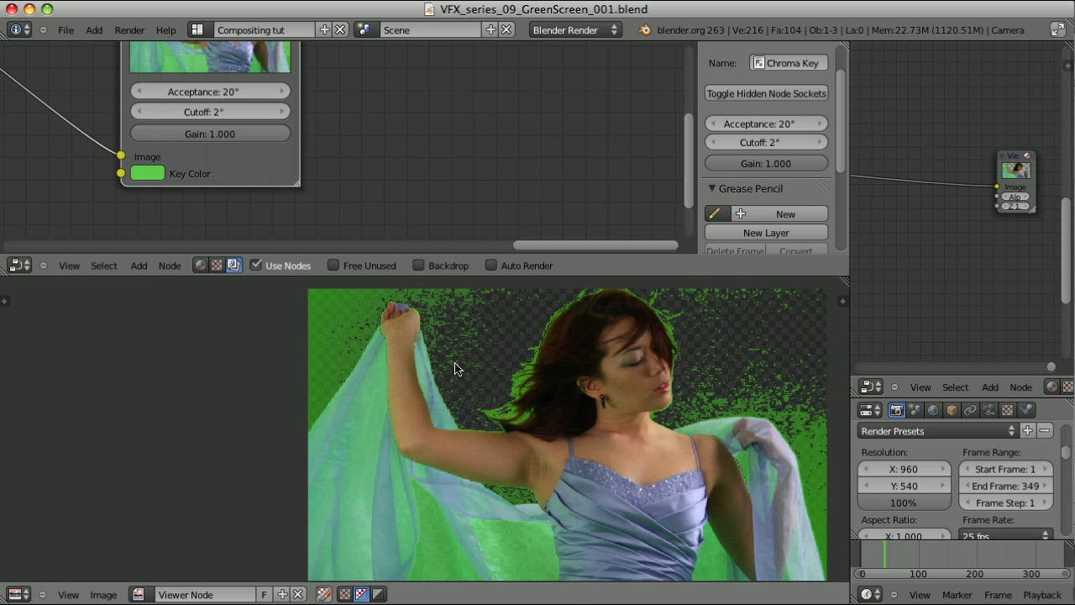
pyautogui.click(378, 593)
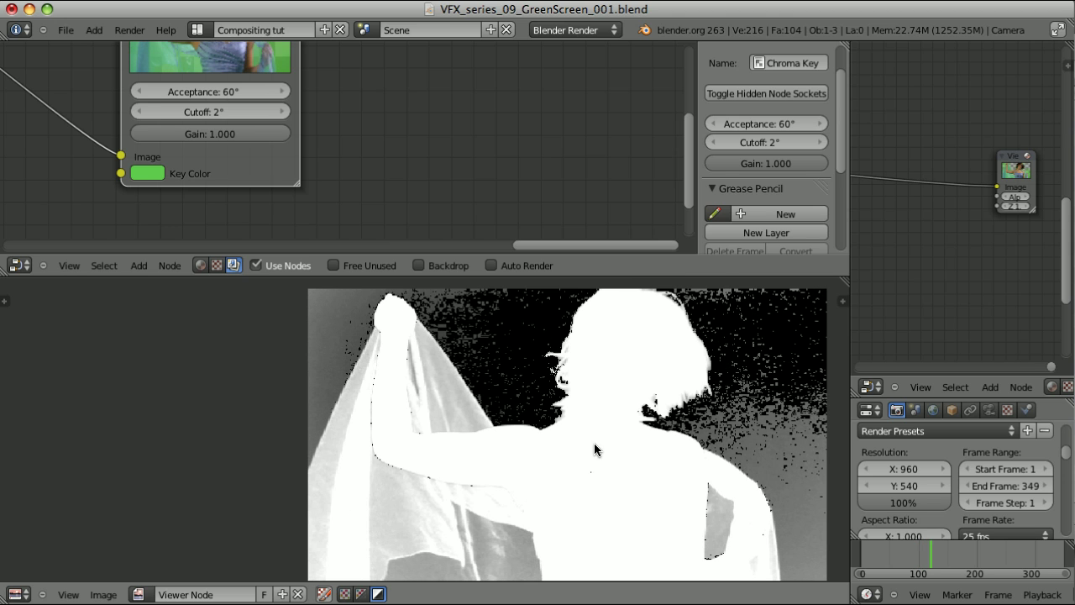
pyautogui.click(282, 113)
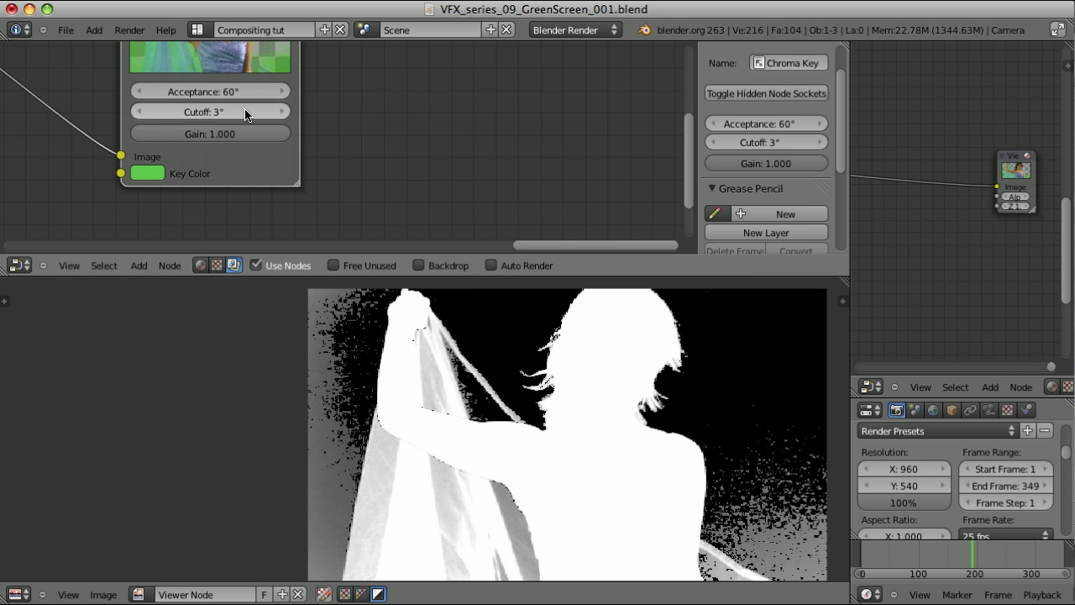
pyautogui.click(245, 113)
pyautogui.write('0')
pyautogui.press('Return')
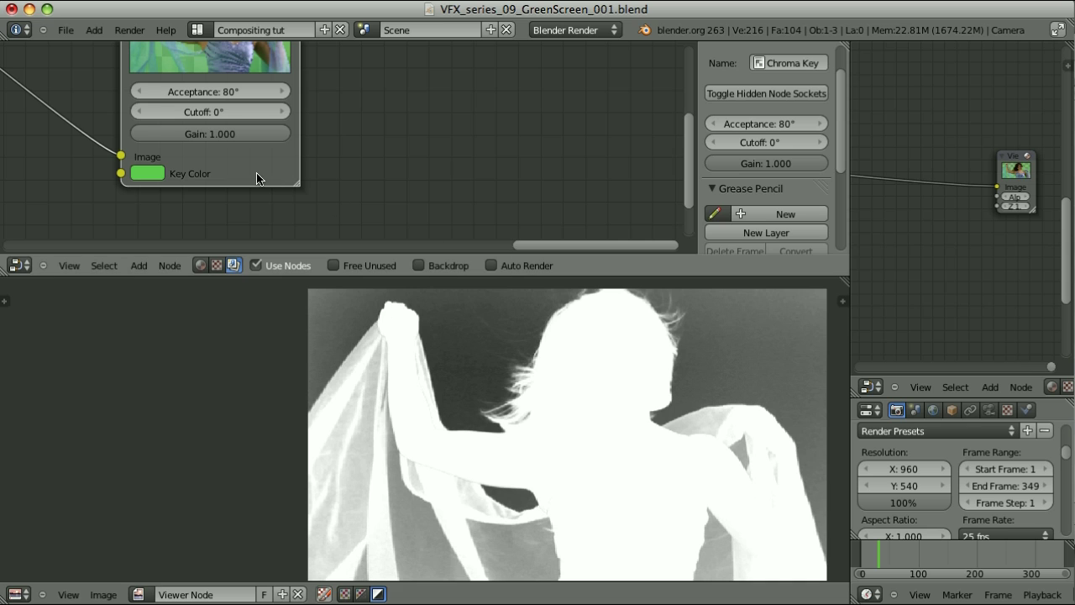
pyautogui.scroll(-4, 384, 168)
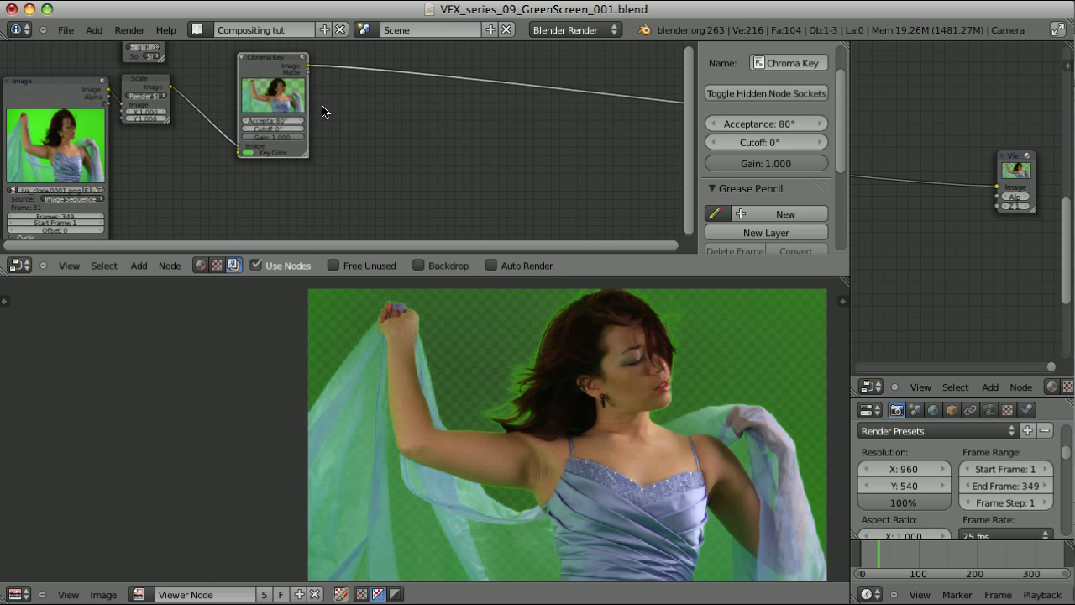
# Hide the Chroma Key node with H so it shows as a collapsed pill
pyautogui.press('h')
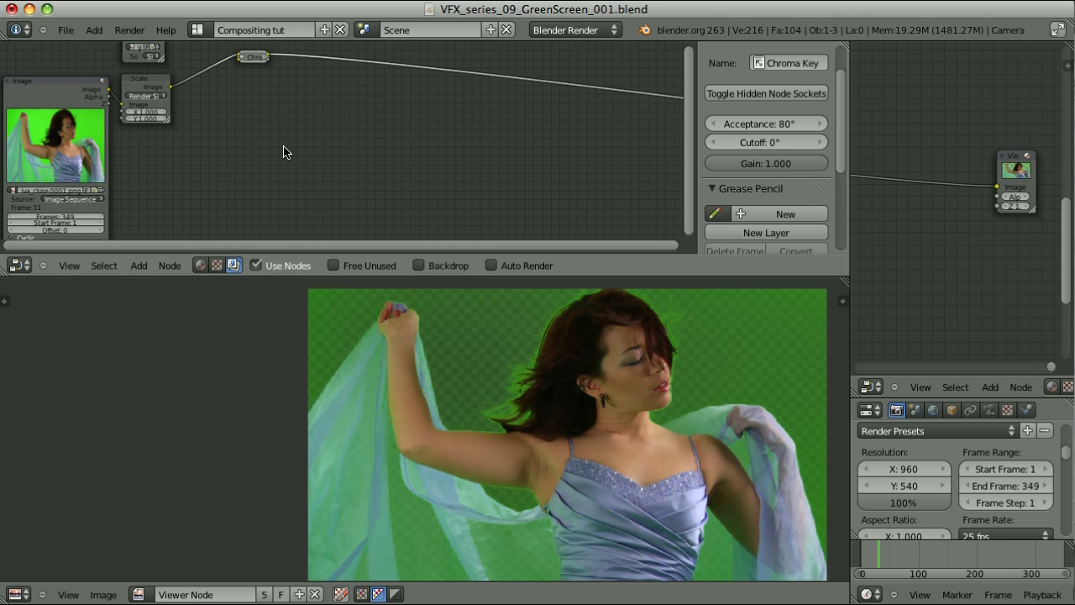
# Insert a Distance Key after the Scale node with the sampled green background as key colour
pyautogui.keyDown('ctrl'); pyautogui.keyDown('shift'); pyautogui.click(144, 83); pyautogui.keyUp('shift'); pyautogui.keyUp('ctrl')
pyautogui.hotkey('shift', 'a')
pyautogui.moveTo(258, 165)
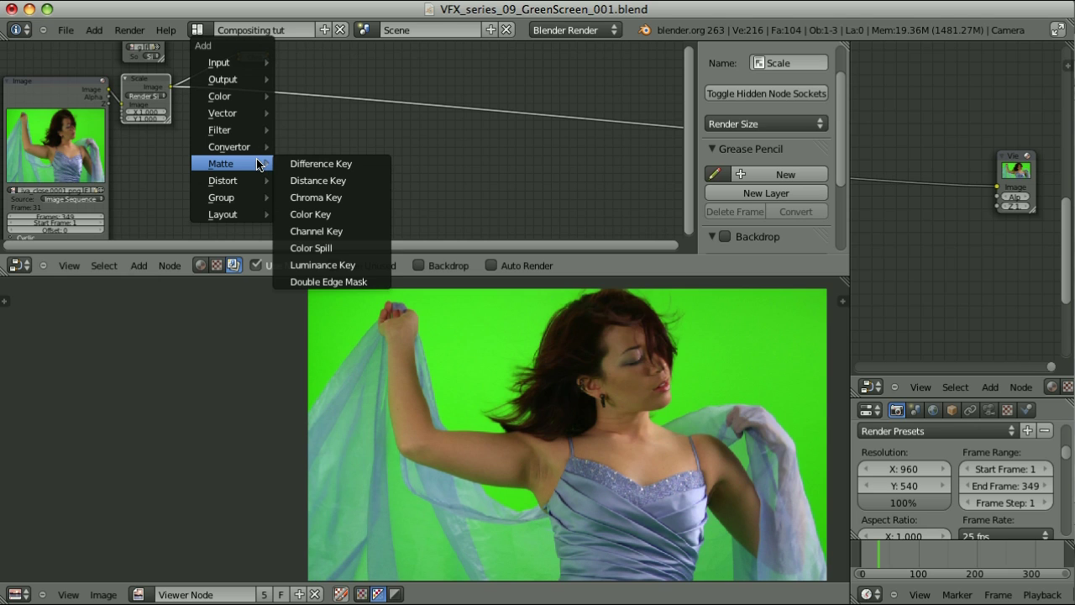
pyautogui.click(340, 181)
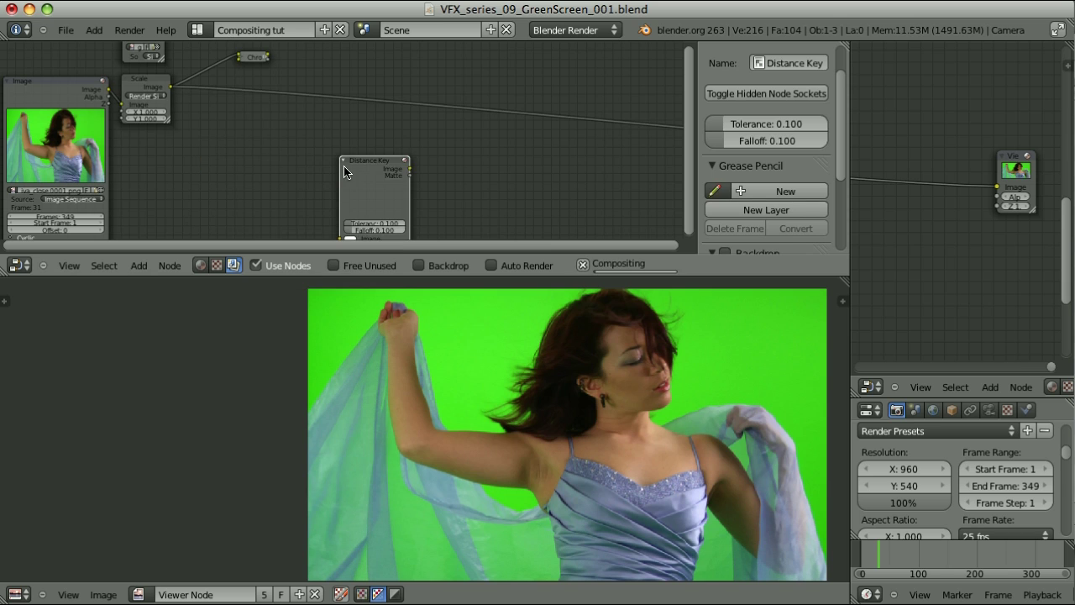
pyautogui.click(229, 83)
pyautogui.click(236, 172)
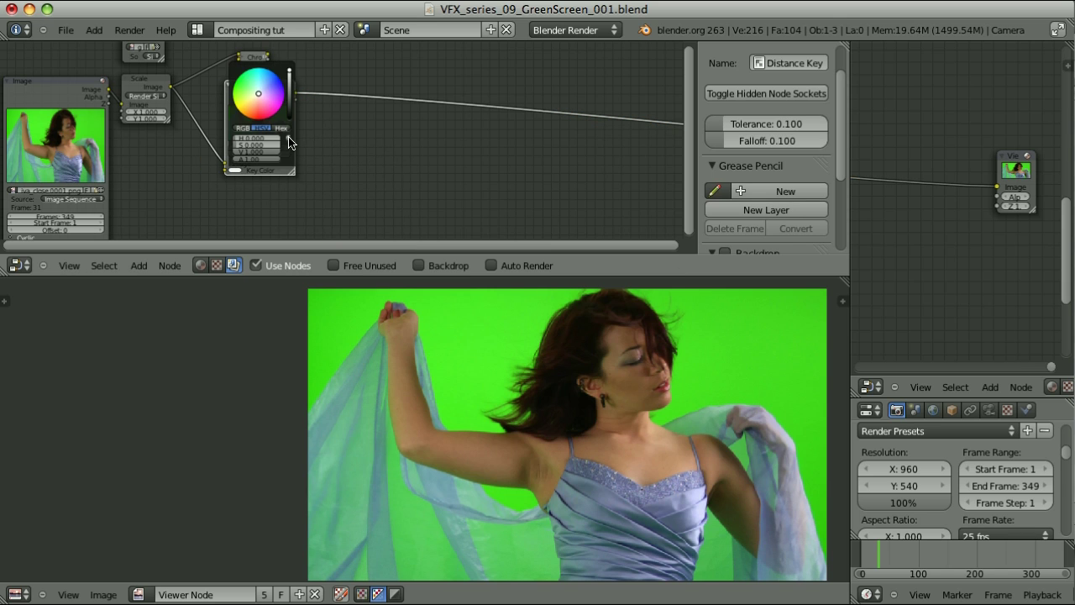
pyautogui.click(292, 144)
pyautogui.click(476, 383)
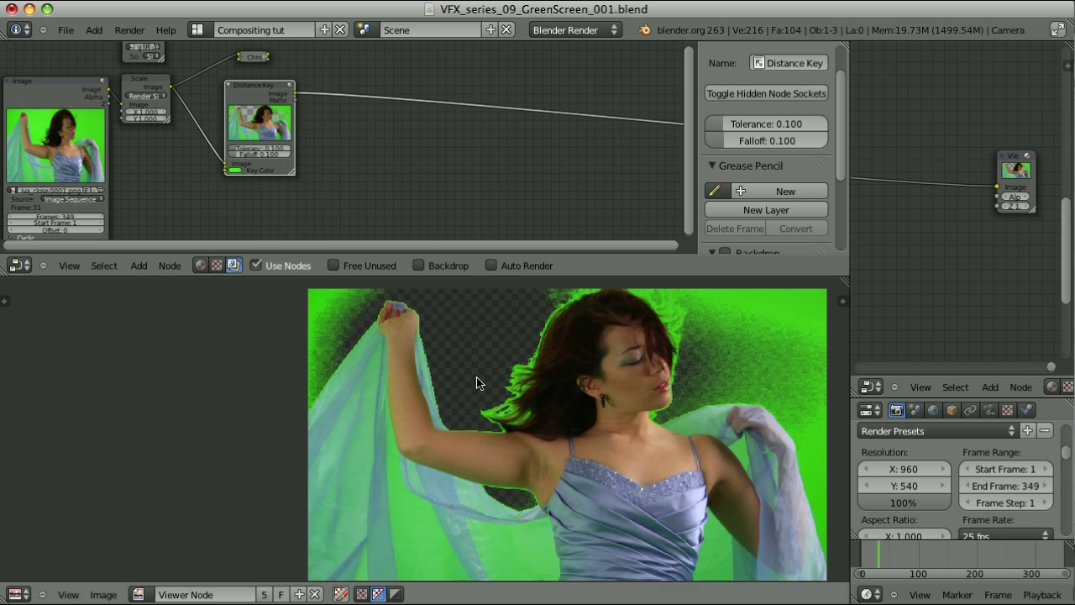
# View the Distance Key's alpha matte and set its Tolerance to 0.146
pyautogui.click(395, 594)
pyautogui.scroll(2, 315, 155)
pyautogui.scroll(2, 316, 155)
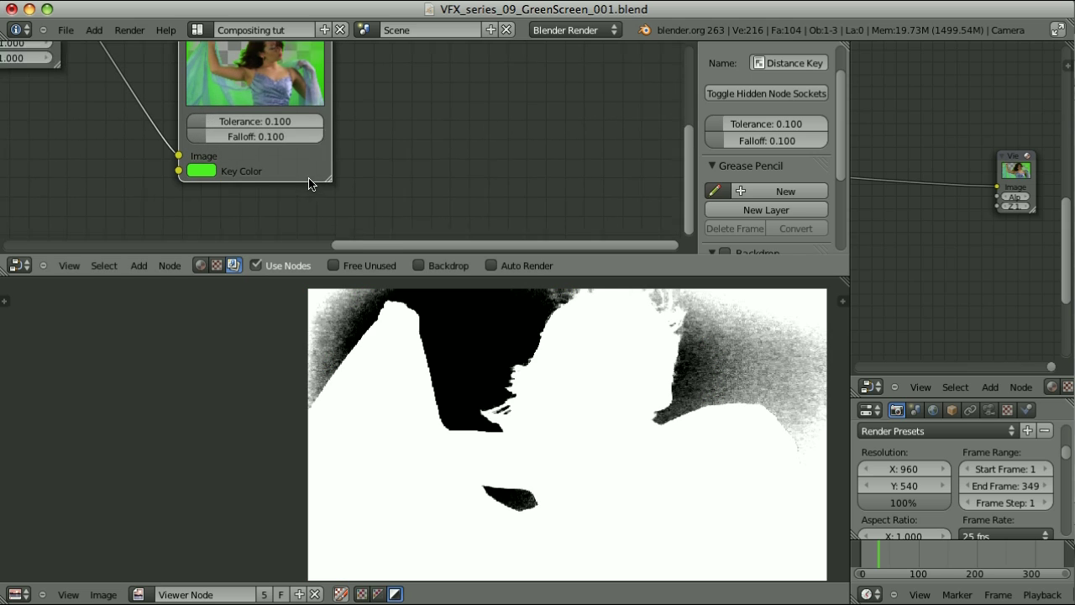
pyautogui.moveTo(276, 115); pyautogui.dragTo(300, 159)
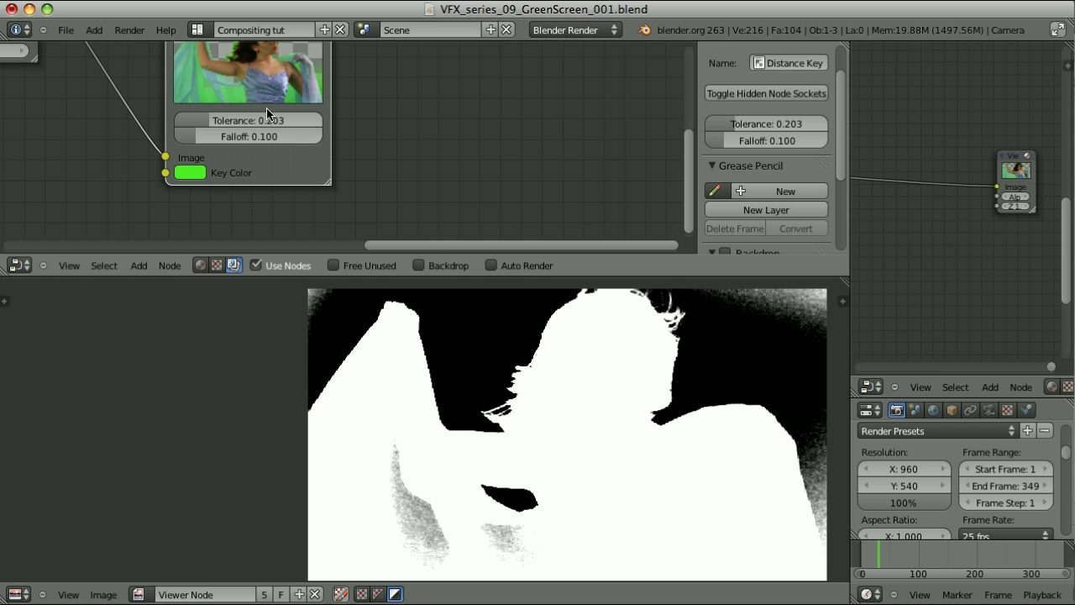
pyautogui.moveTo(266, 117); pyautogui.dragTo(259, 123)
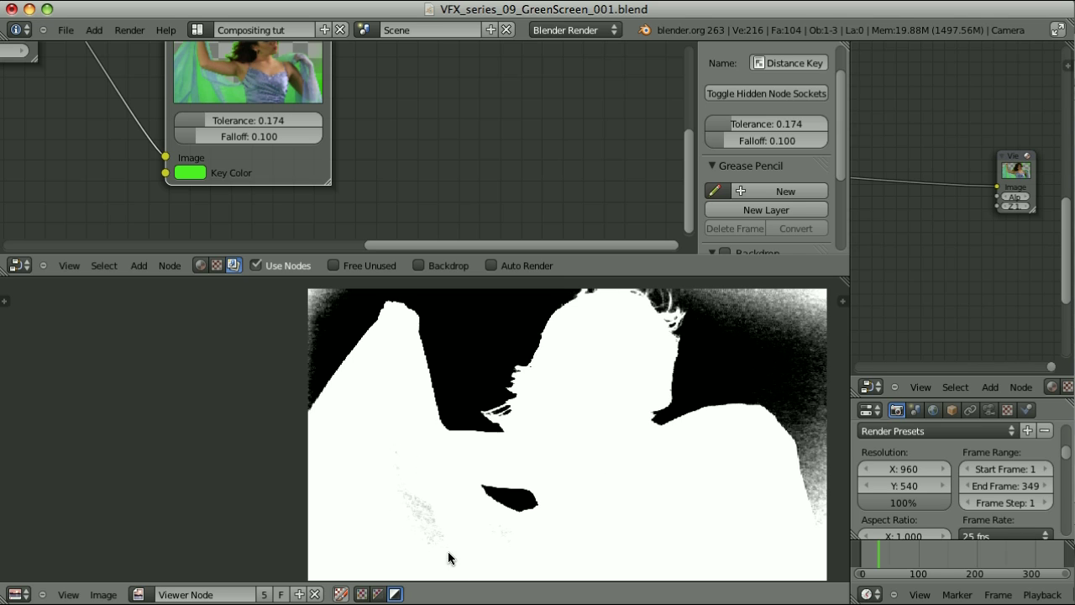
pyautogui.hotkey('ctrl', 'z')
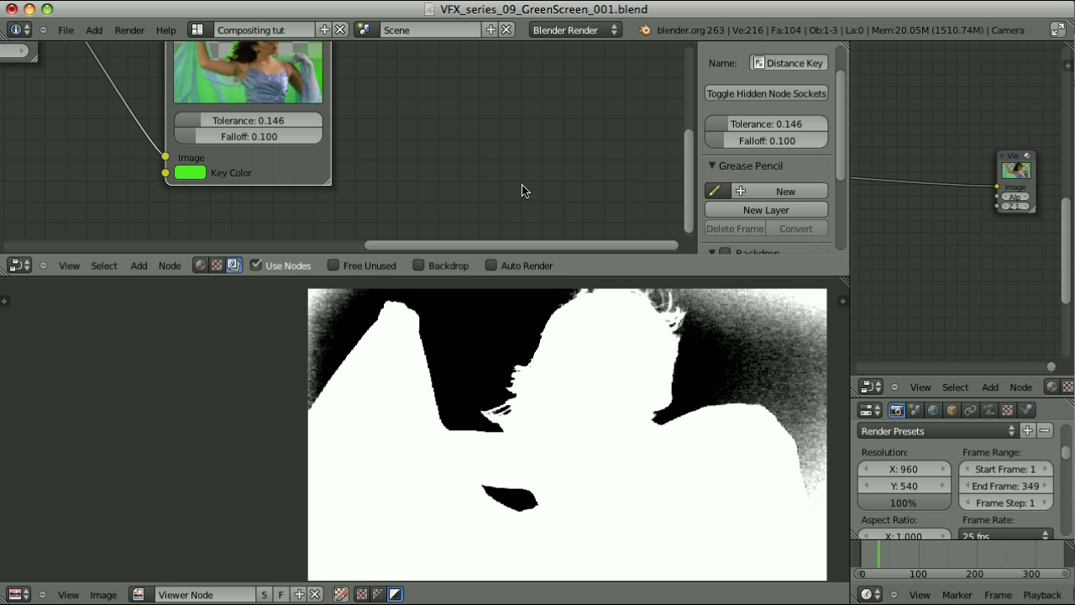
pyautogui.hotkey('ctrl', 'shift', 'z')
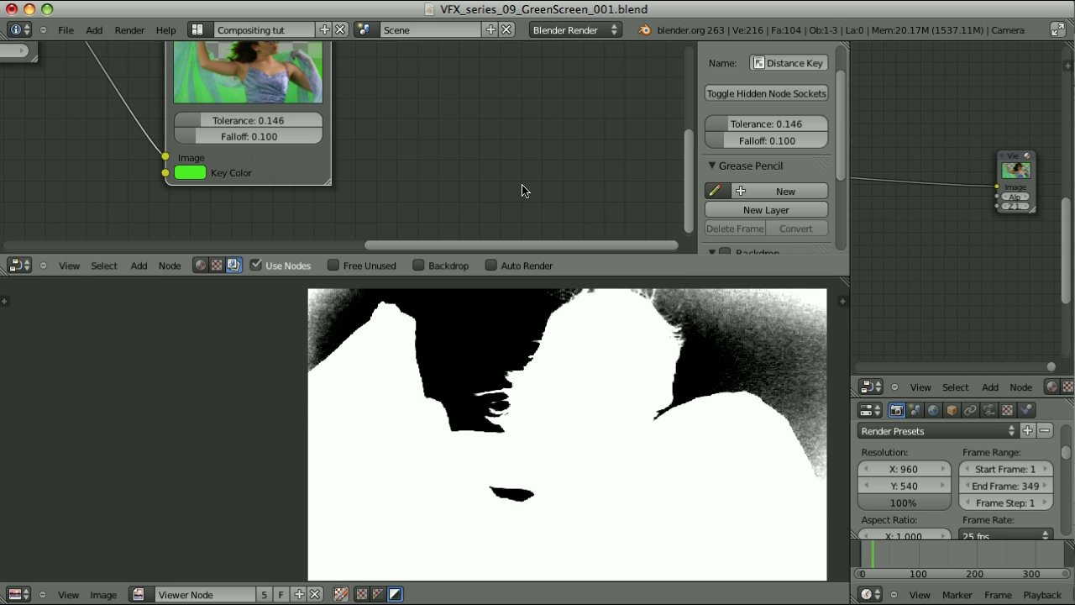
pyautogui.hotkey('ctrl', 'z')
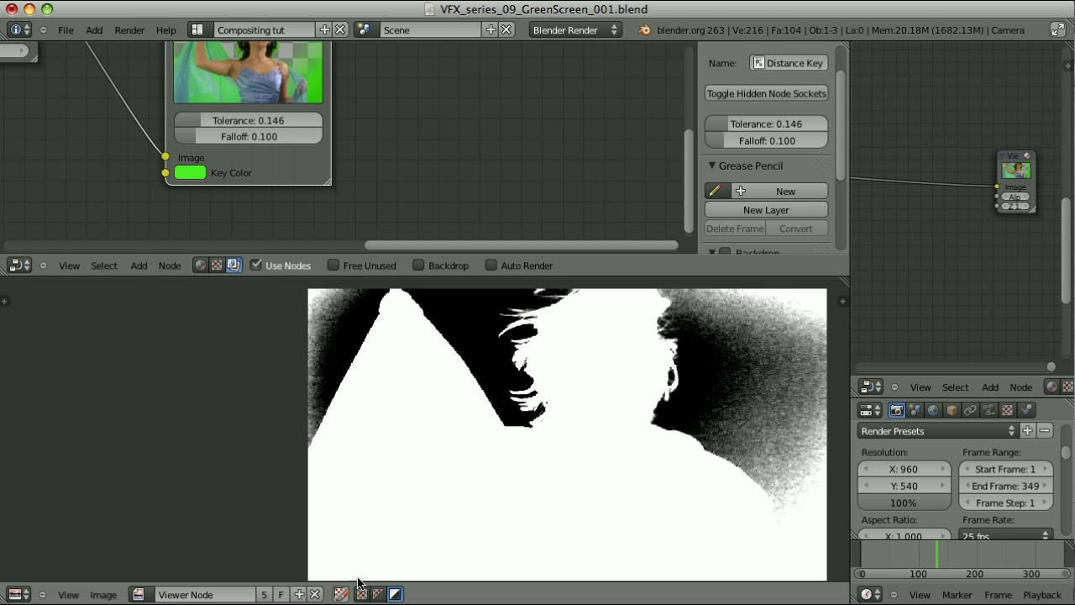
# Inspect the hair edges by toggling between Color, Color+Alpha and Alpha views
pyautogui.click(377, 594)
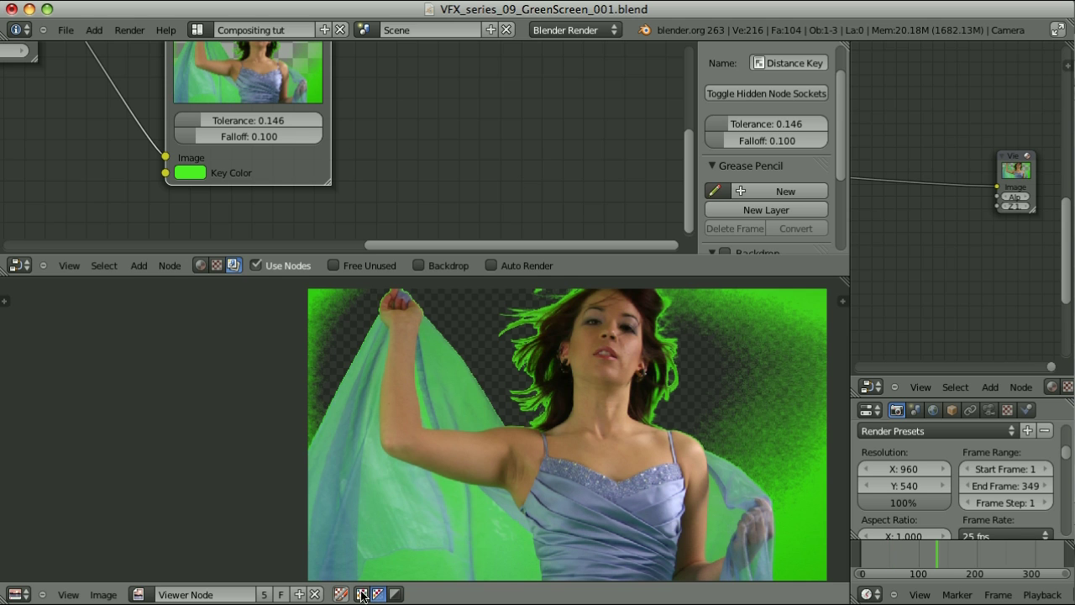
pyautogui.click(361, 594)
pyautogui.scroll(2, 580, 431)
pyautogui.scroll(-2, 571, 336)
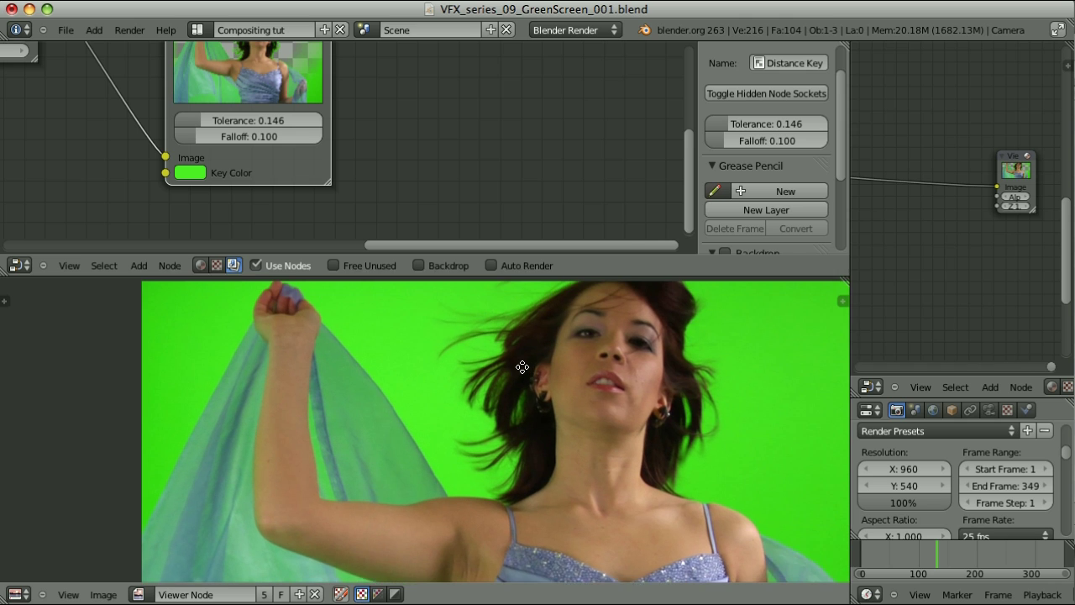
pyautogui.click(377, 594)
pyautogui.click(361, 594)
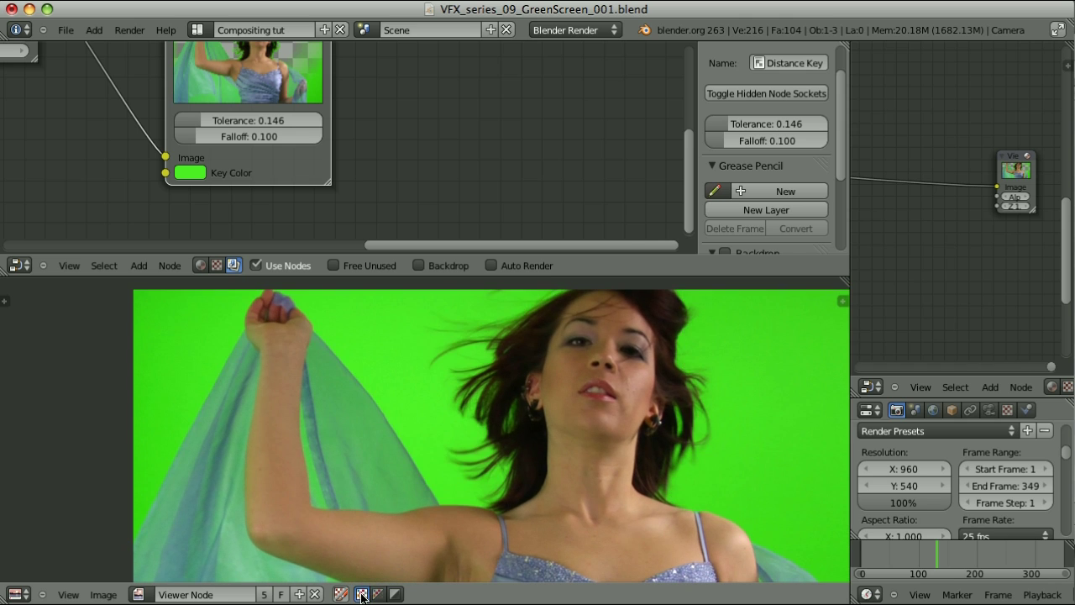
pyautogui.click(375, 593)
pyautogui.click(361, 594)
pyautogui.click(394, 594)
pyautogui.click(361, 594)
pyautogui.scroll(1, 410, 328)
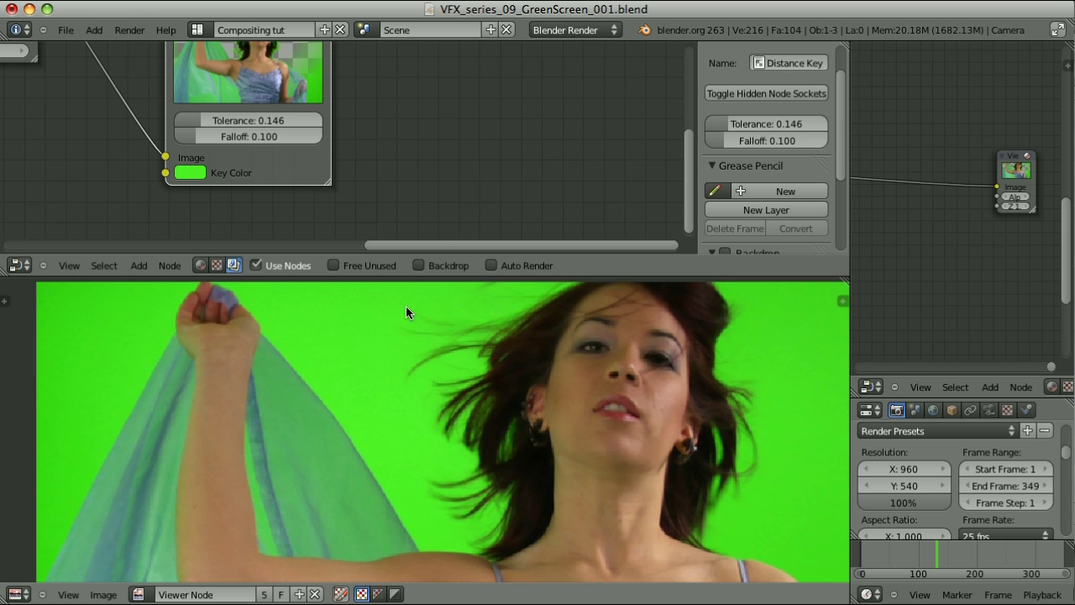
pyautogui.click(395, 594)
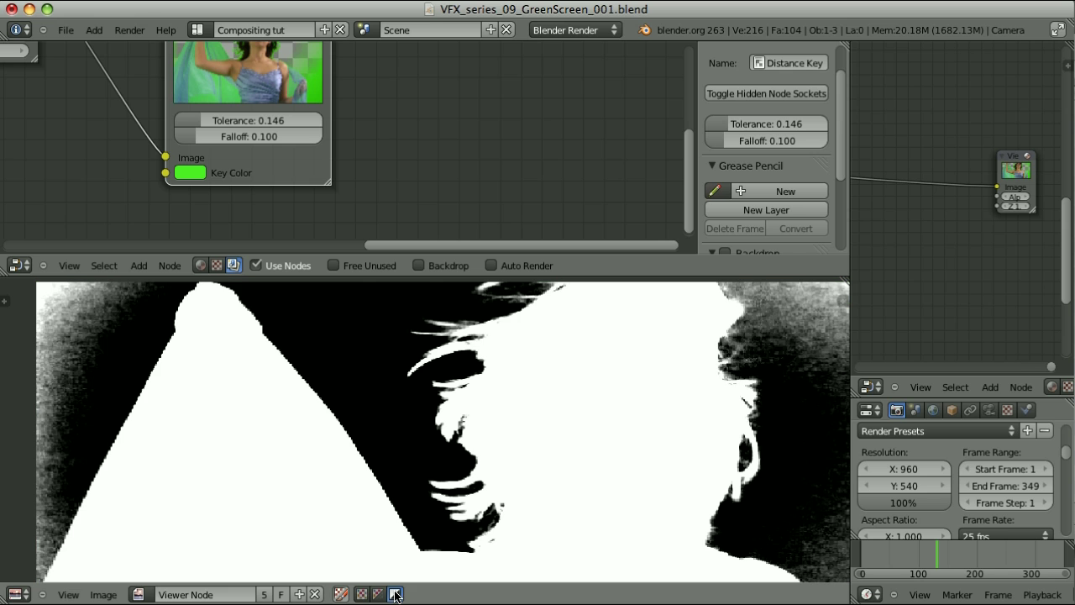
pyautogui.click(361, 594)
pyautogui.click(395, 594)
# Bring Distance Key Tolerance and Falloff down to 0.07714 to refine the hair edges
pyautogui.moveTo(199, 124); pyautogui.dragTo(187, 120)
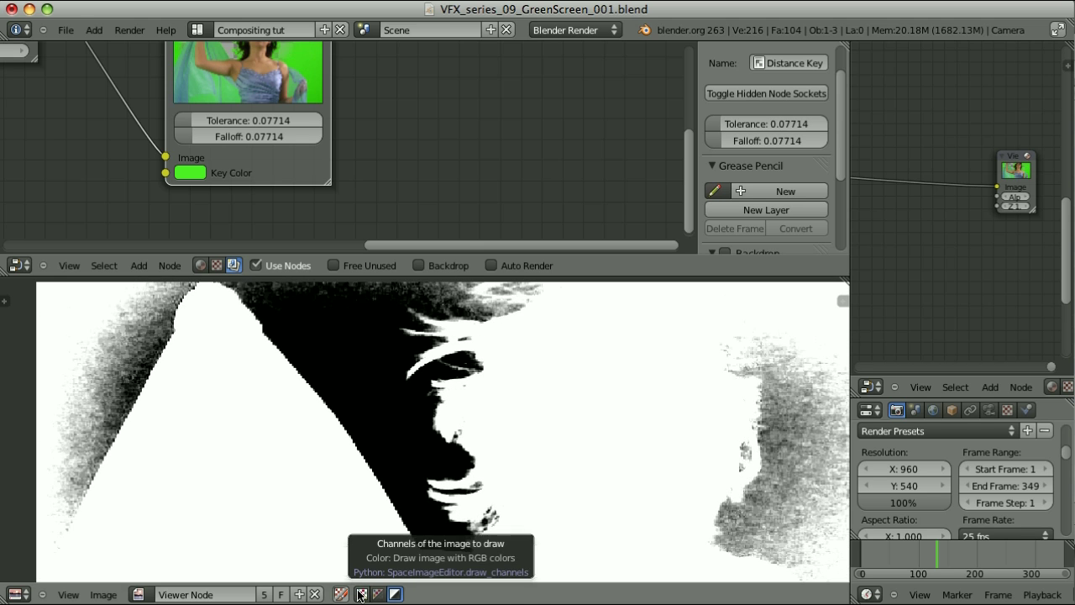
pyautogui.click(361, 594)
pyautogui.moveTo(516, 437); pyautogui.dragTo(445, 466, button='middle')
pyautogui.click(395, 594)
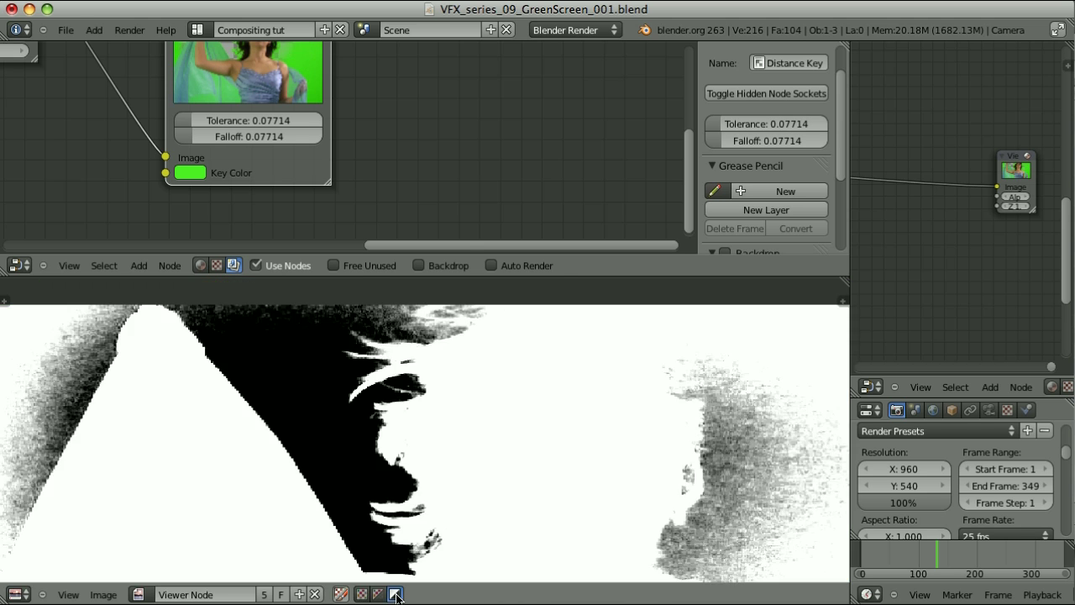
pyautogui.click(378, 594)
pyautogui.scroll(-3, 547, 493)
pyautogui.moveTo(546, 493); pyautogui.dragTo(567, 433, button='middle')
pyautogui.click(394, 593)
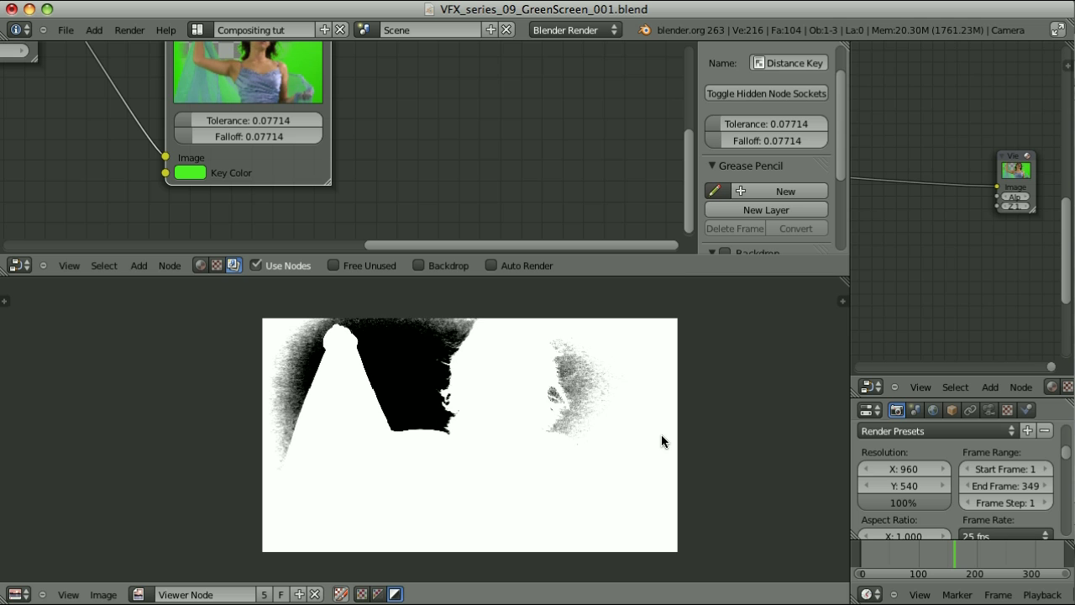
# Compare the keyed hair halo across Color+Alpha, Color and Alpha views
pyautogui.click(380, 593)
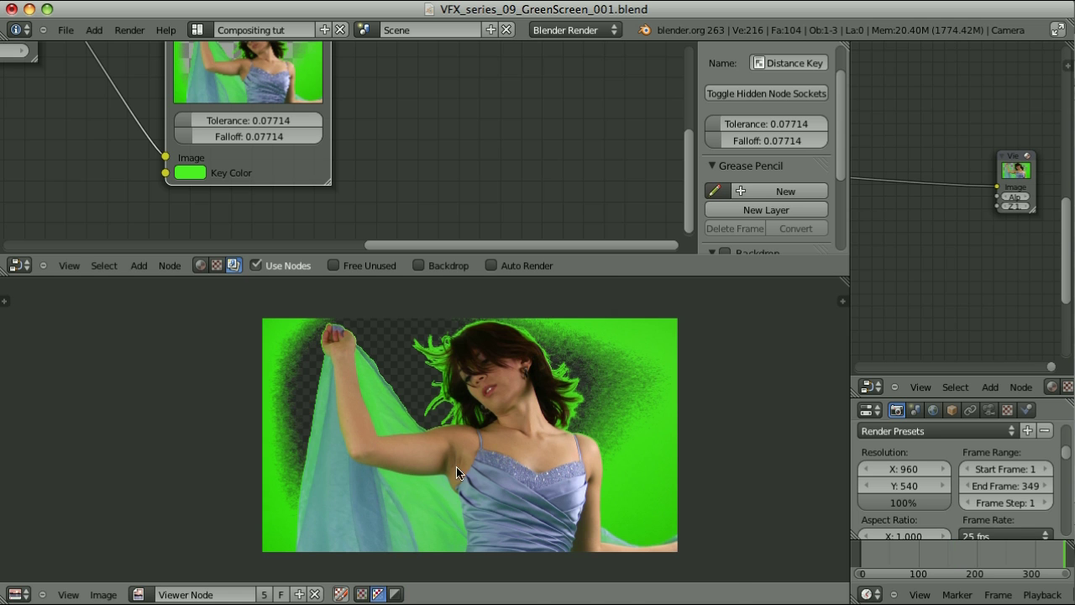
pyautogui.scroll(3, 488, 444)
pyautogui.click(360, 593)
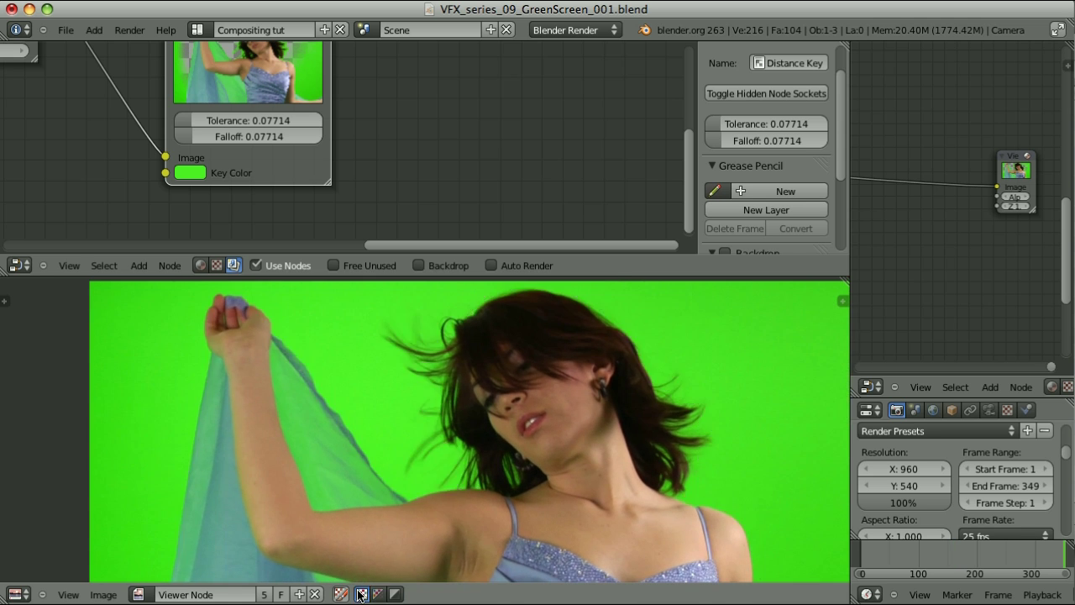
pyautogui.click(377, 594)
pyautogui.click(360, 594)
pyautogui.click(395, 594)
pyautogui.scroll(-3, 526, 452)
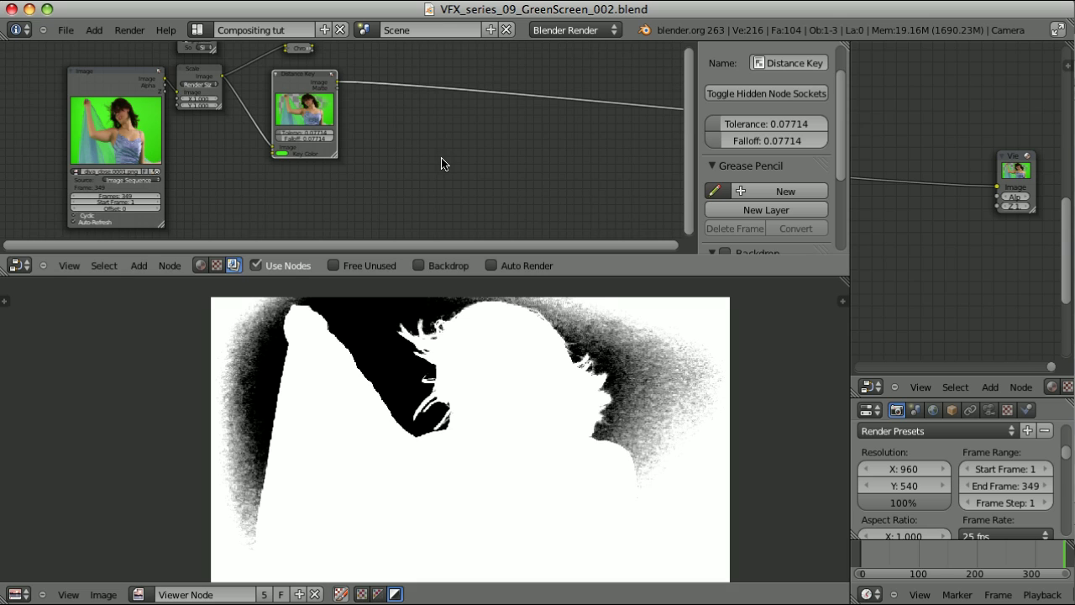
# Preview the Distance Key, split the viewer, and show colour footage left beside the matte
pyautogui.moveTo(304, 74); pyautogui.dragTo(306, 117)
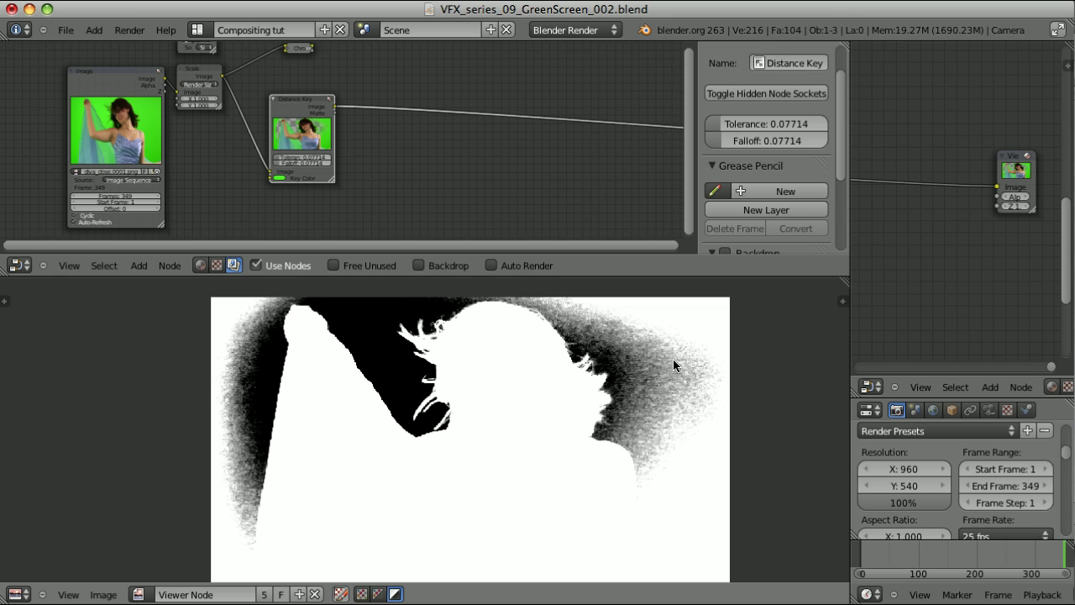
pyautogui.keyDown('ctrl'); pyautogui.keyDown('shift'); pyautogui.click(294, 51); pyautogui.keyUp('shift'); pyautogui.keyUp('ctrl')
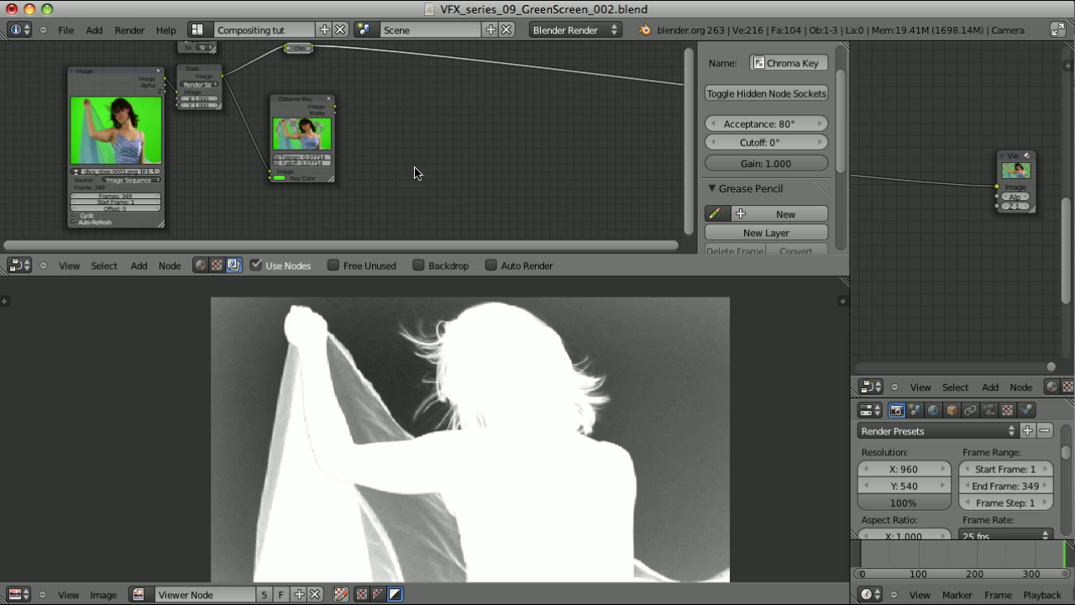
pyautogui.keyDown('ctrl'); pyautogui.keyDown('shift'); pyautogui.click(289, 105); pyautogui.keyUp('shift'); pyautogui.keyUp('ctrl')
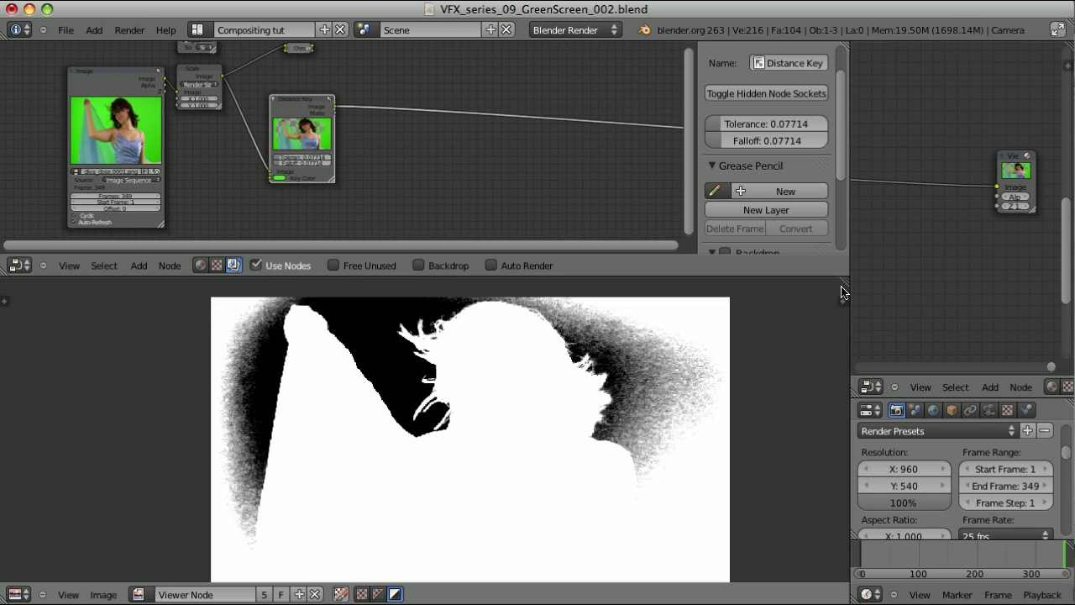
pyautogui.moveTo(842, 291); pyautogui.dragTo(438, 357)
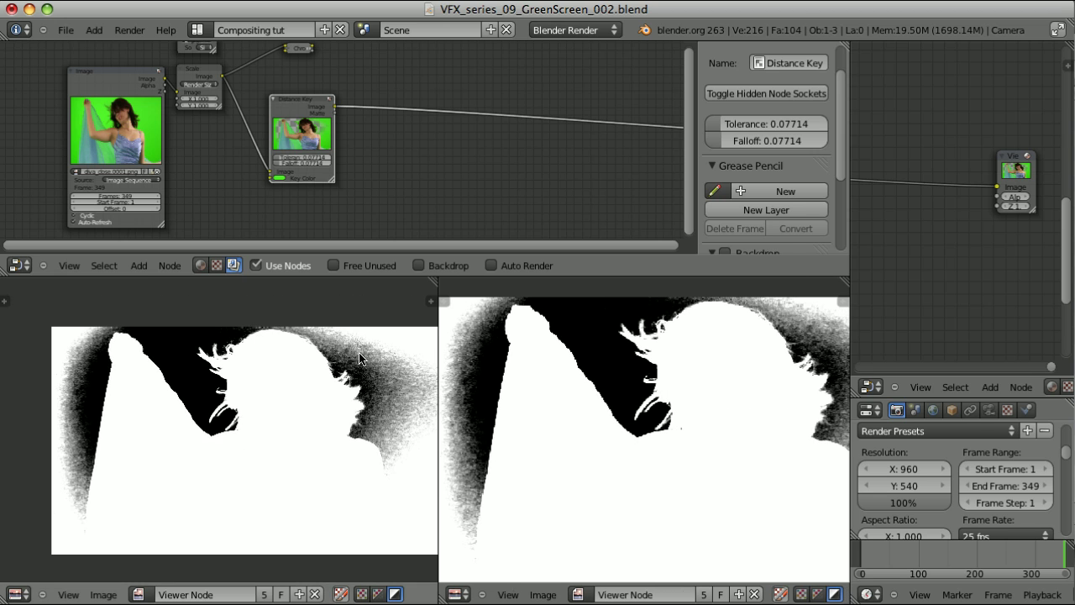
pyautogui.press('Home')
pyautogui.press('Home')
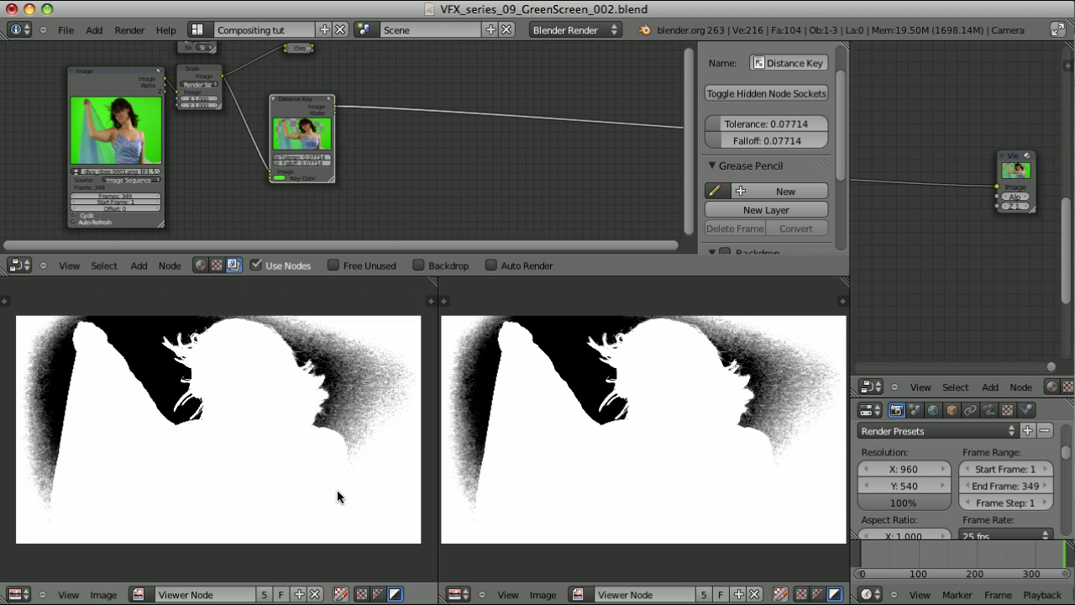
pyautogui.click(361, 594)
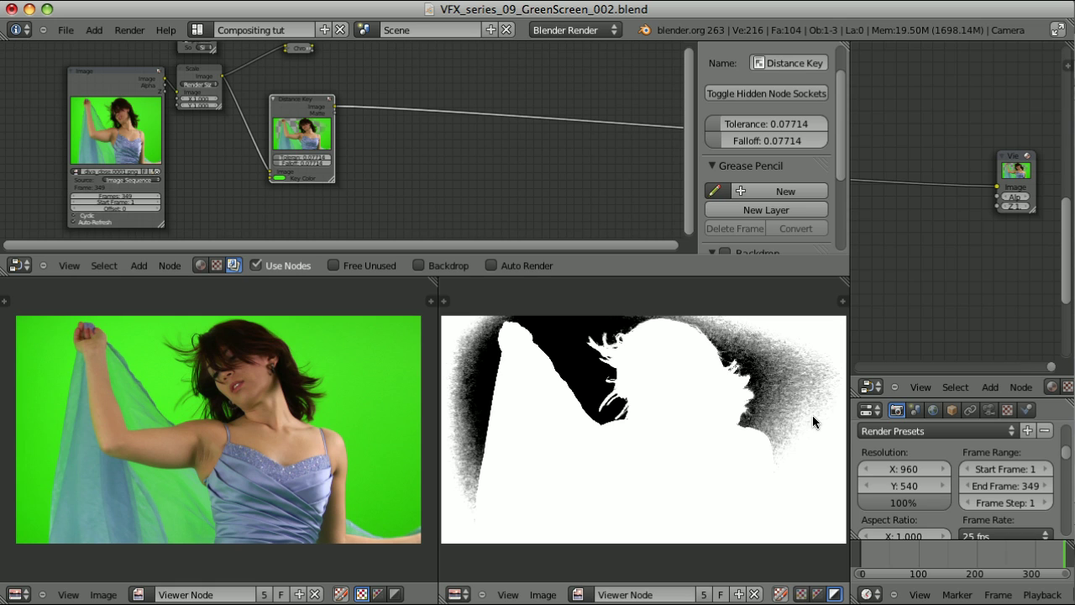
pyautogui.moveTo(304, 105); pyautogui.dragTo(304, 124)
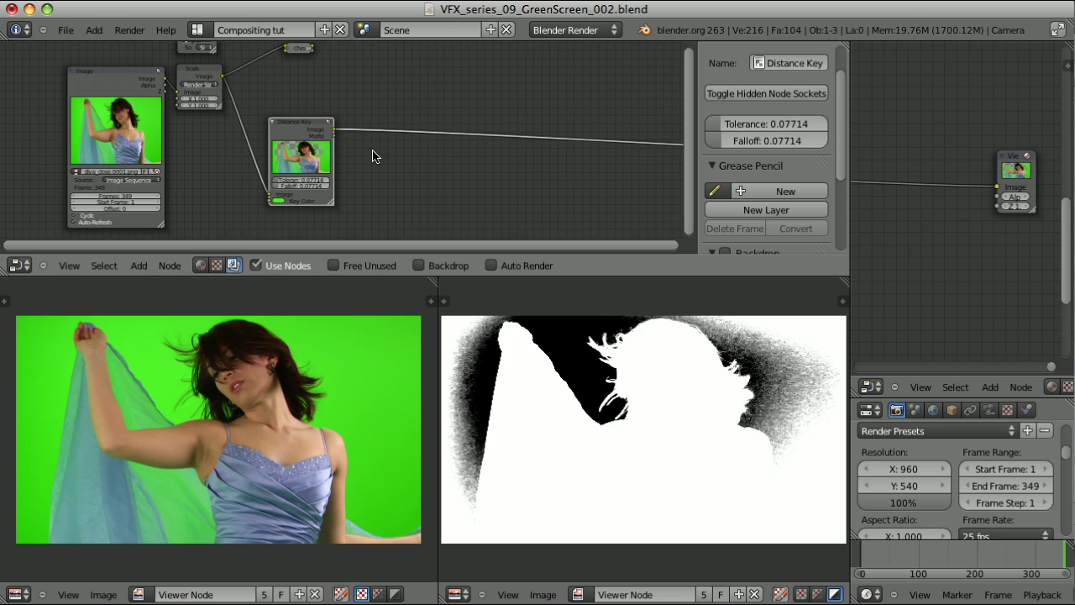
# Add a Color Key node after the Distance Key and sample the green screen as its key colour
pyautogui.hotkey('shift', 'a')
pyautogui.moveTo(372, 164)
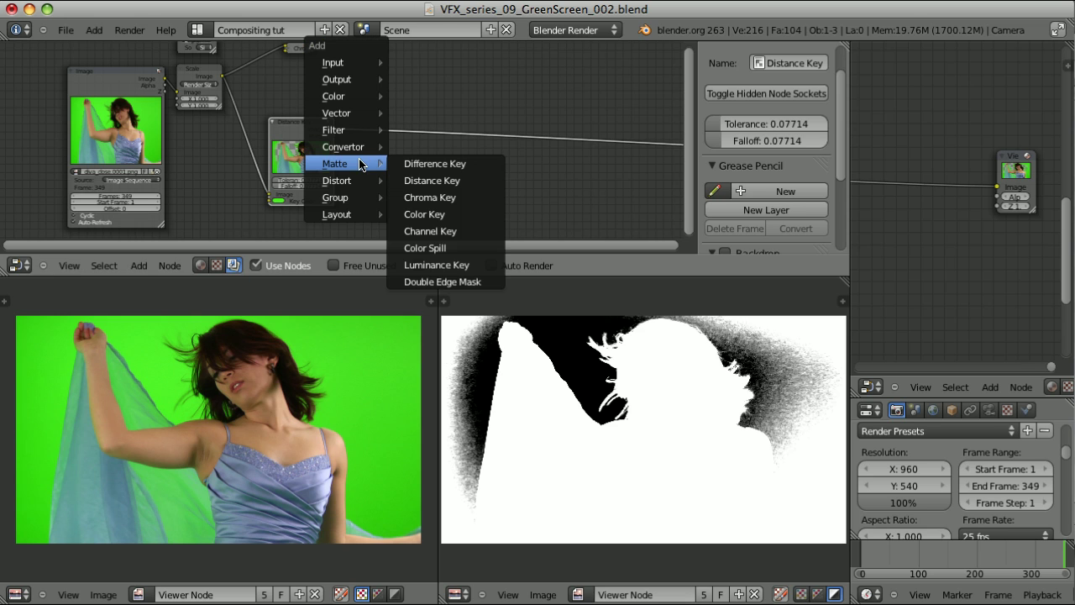
pyautogui.click(435, 215)
pyautogui.click(388, 198)
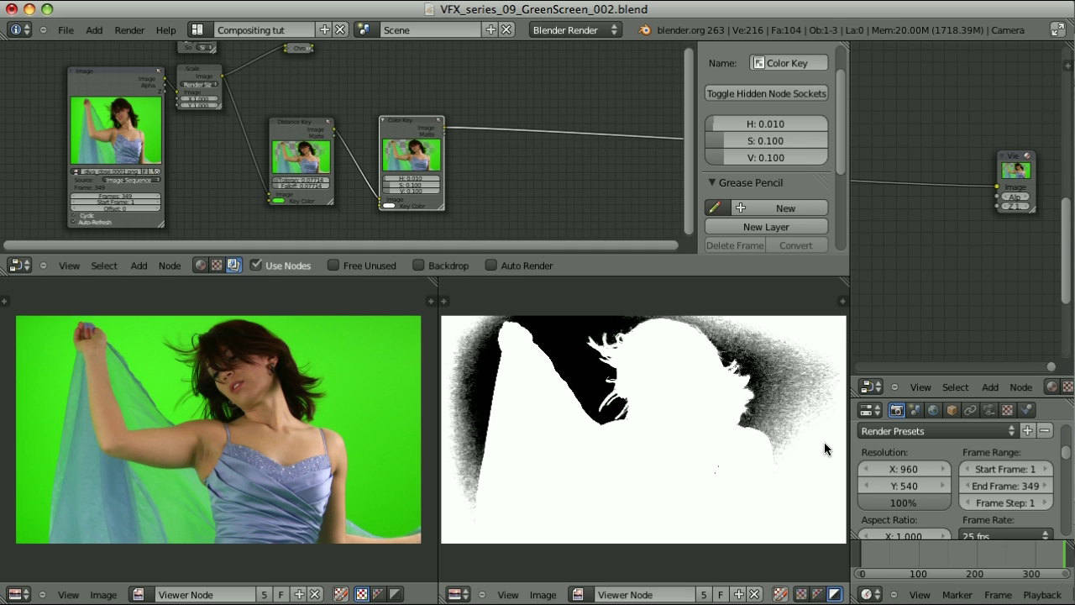
pyautogui.click(389, 206)
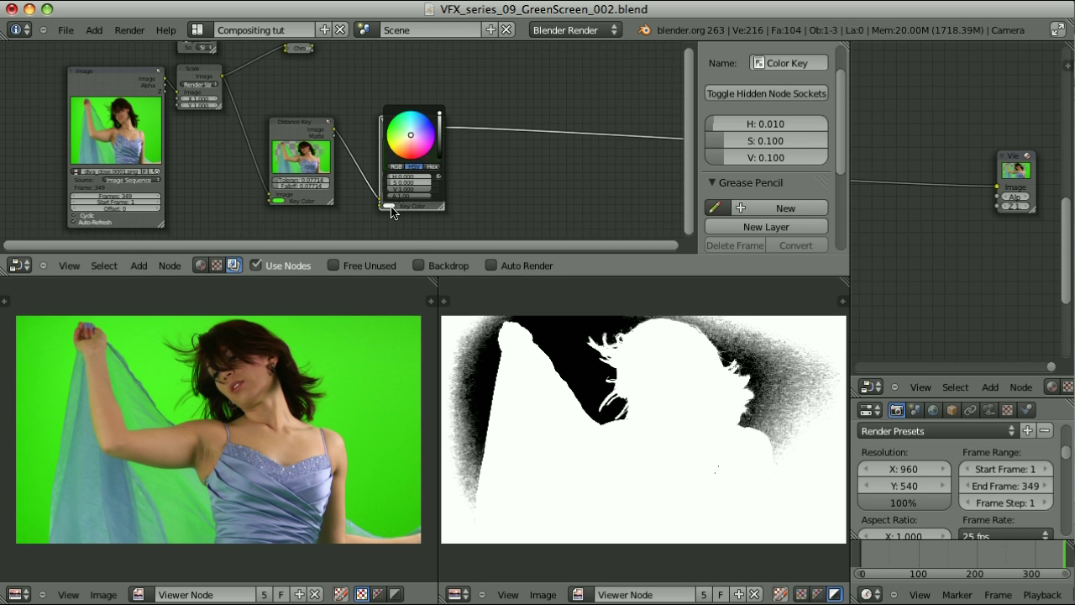
pyautogui.click(406, 346)
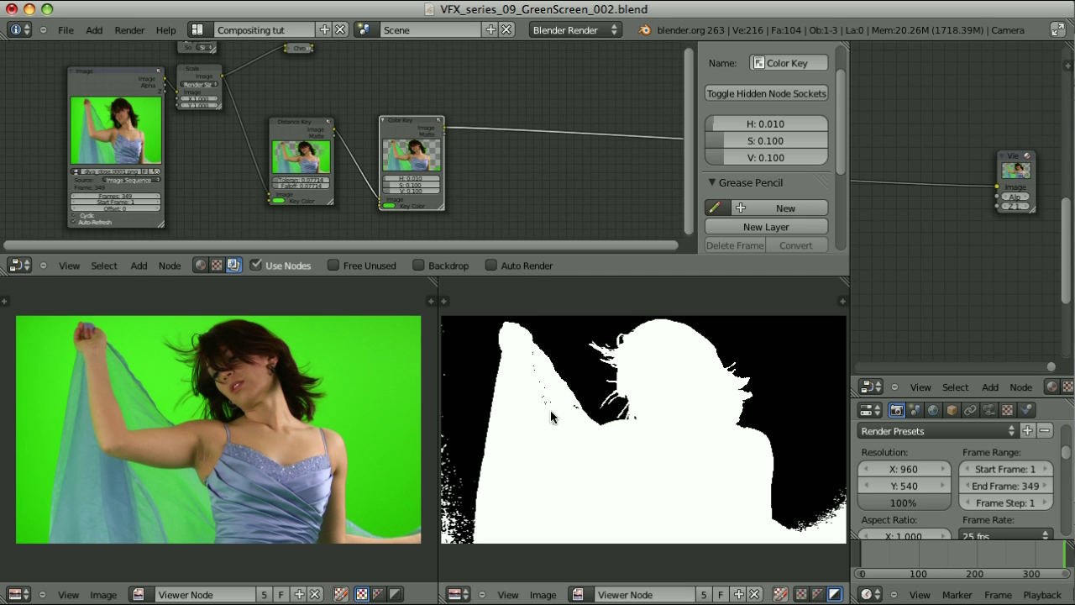
# Lower the Color Key's saturation to 0.002857 and value to 0.07143, darkening the key colour slightly
pyautogui.scroll(3, 490, 199)
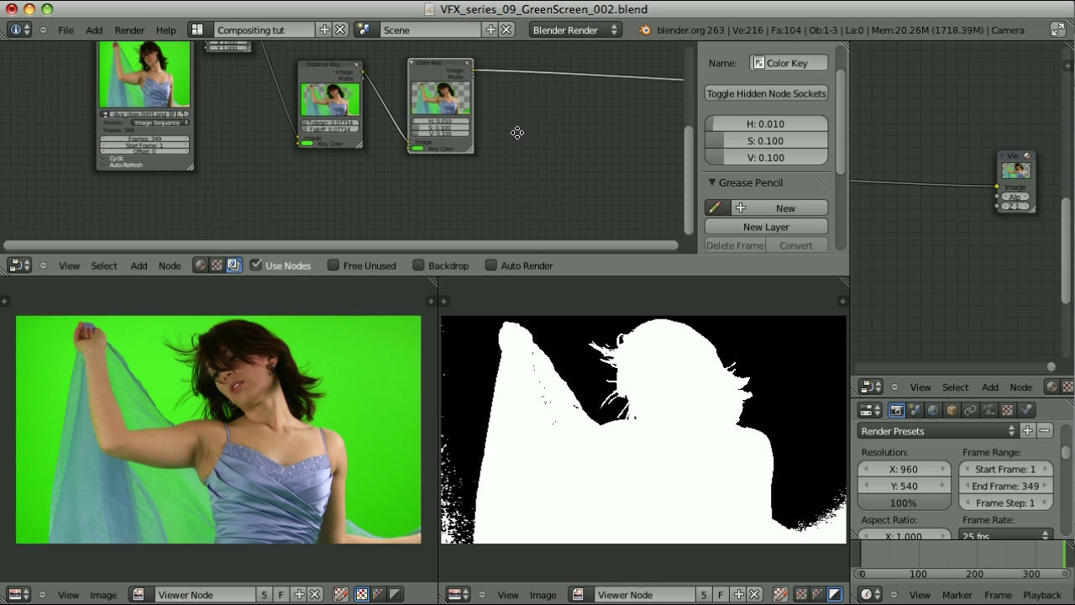
pyautogui.moveTo(608, 136); pyautogui.dragTo(480, 166, button='middle')
pyautogui.scroll(2, 470, 178)
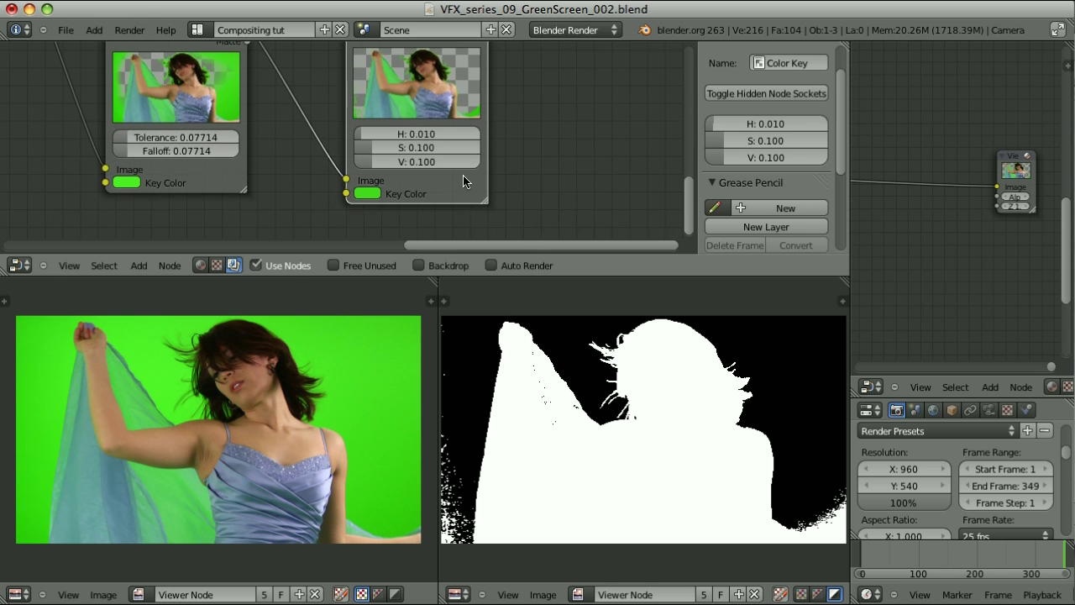
pyautogui.moveTo(384, 165); pyautogui.dragTo(362, 153)
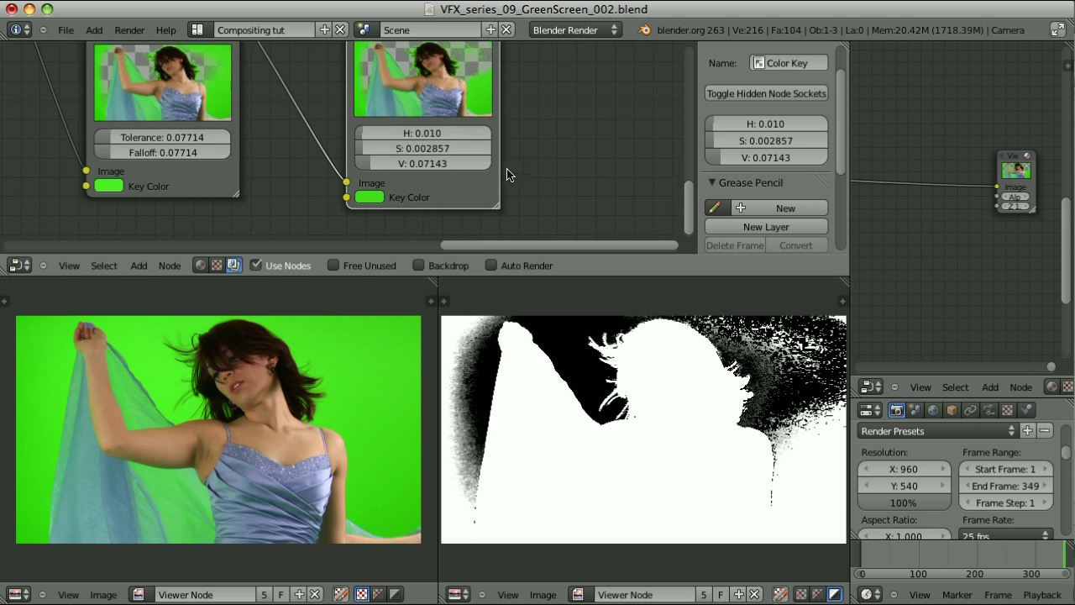
pyautogui.moveTo(439, 218); pyautogui.dragTo(334, 193, button='middle')
pyautogui.click(274, 176)
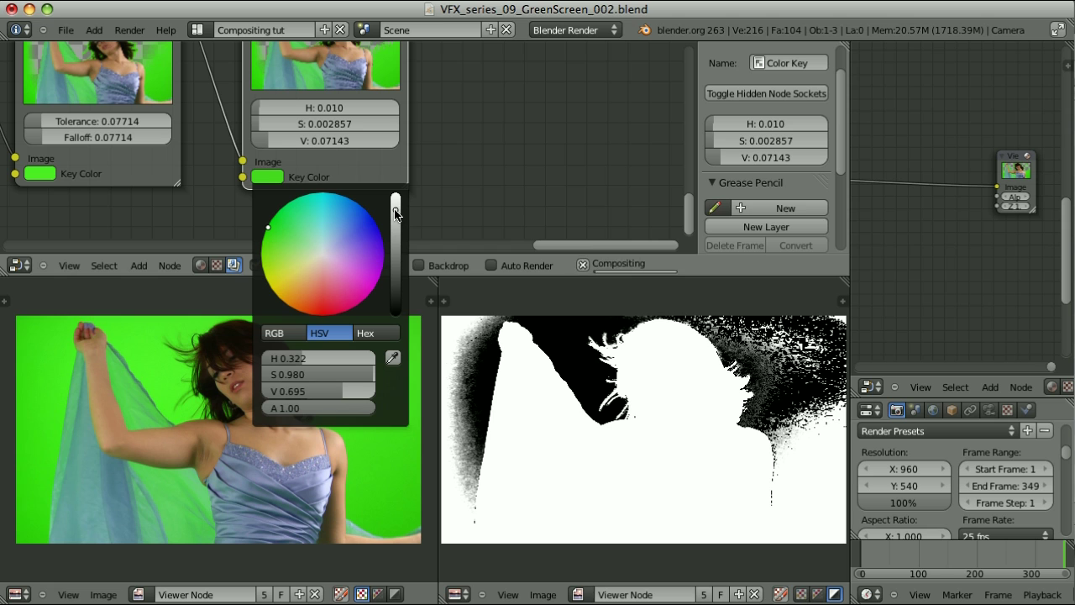
pyautogui.moveTo(395, 214); pyautogui.dragTo(395, 219)
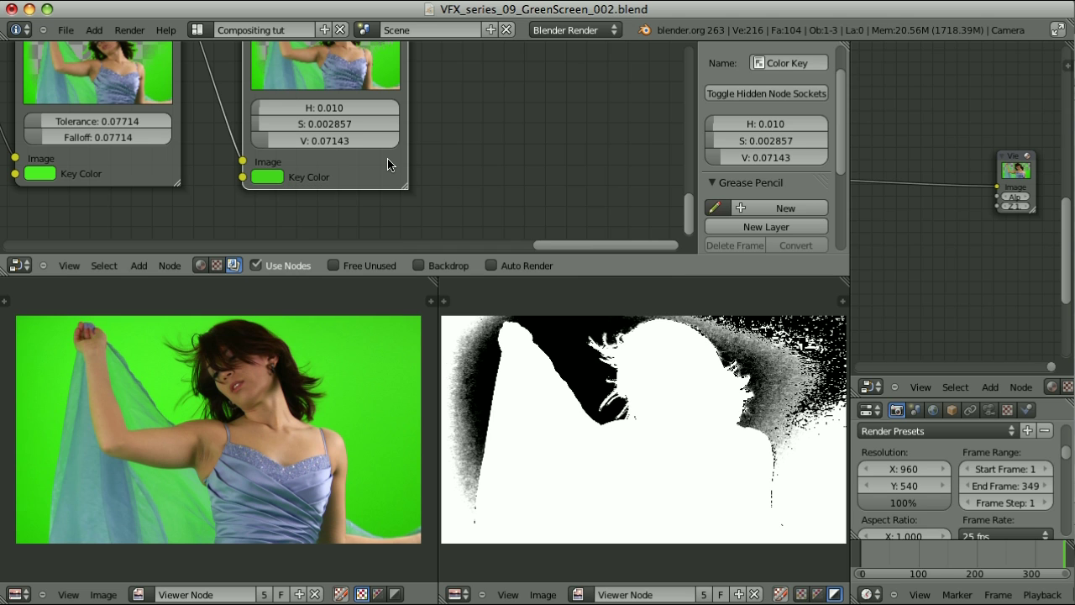
pyautogui.scroll(-4, 389, 161)
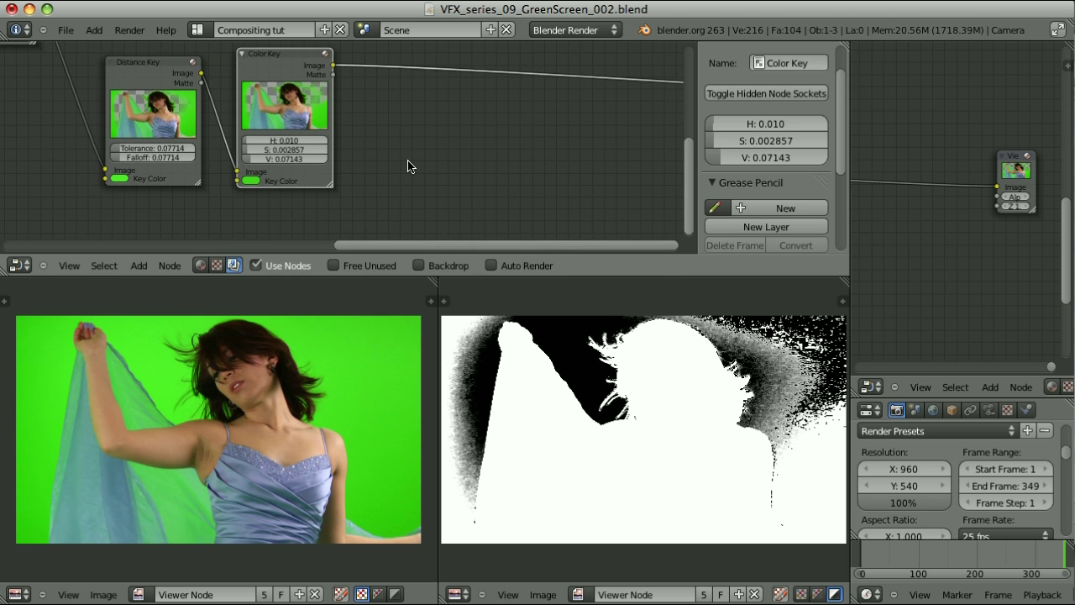
# Insert a second Color Key before the viewer, keyed to the green screen, and lower its threshold
pyautogui.hotkey('shift', 'a')
pyautogui.moveTo(409, 166)
pyautogui.click(490, 214)
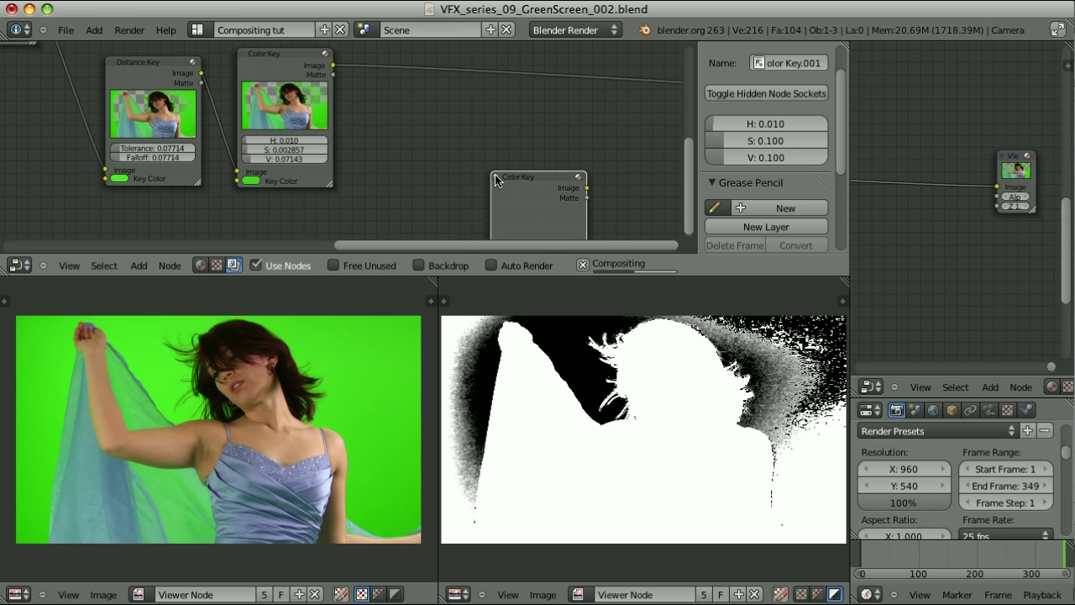
pyautogui.click(395, 68)
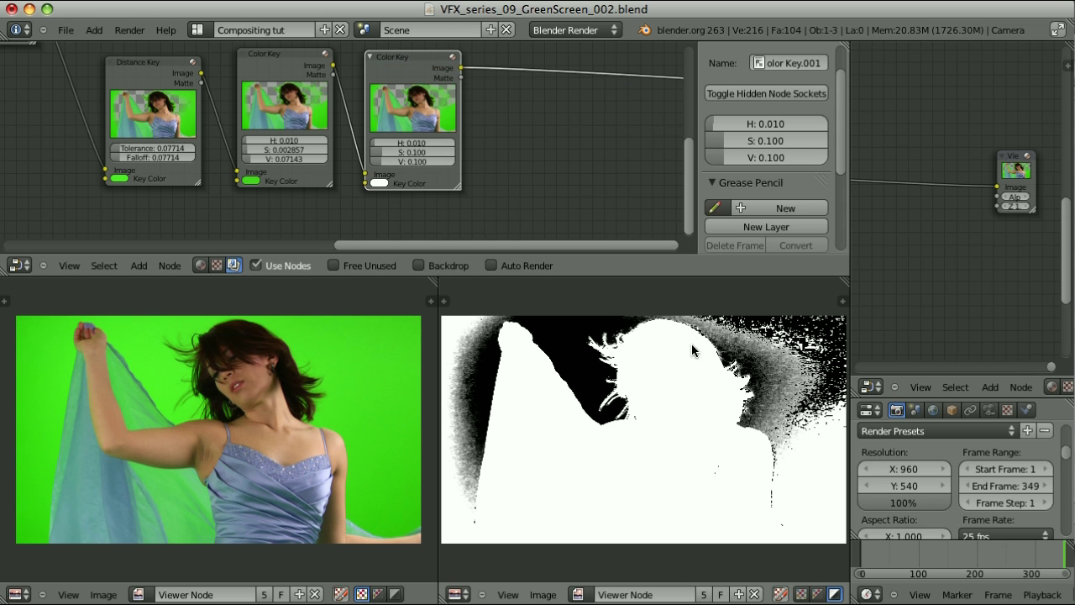
pyautogui.click(379, 183)
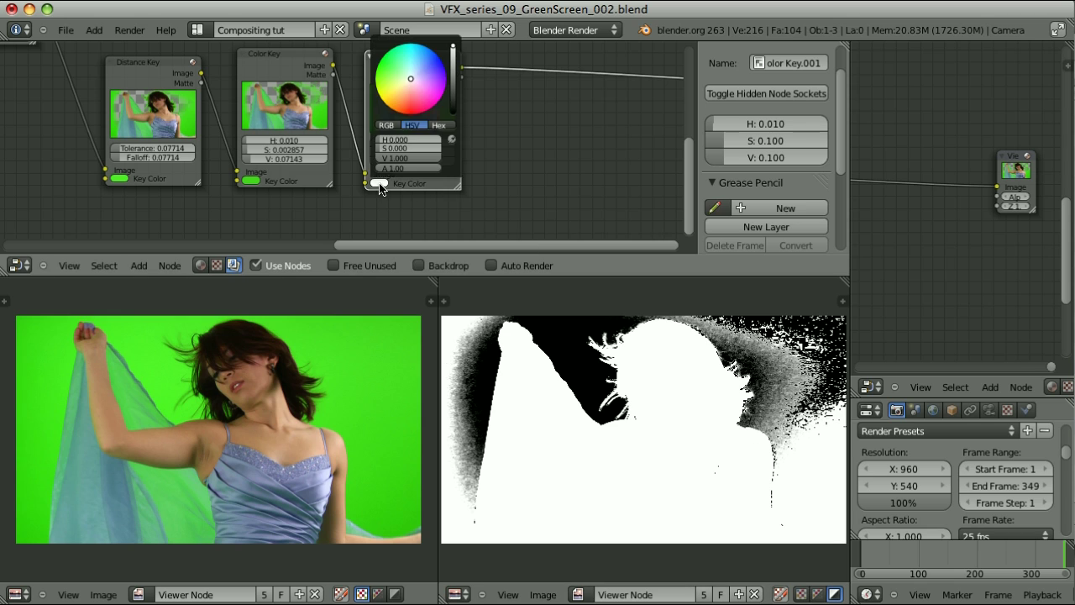
pyautogui.press('e')
pyautogui.click(402, 498)
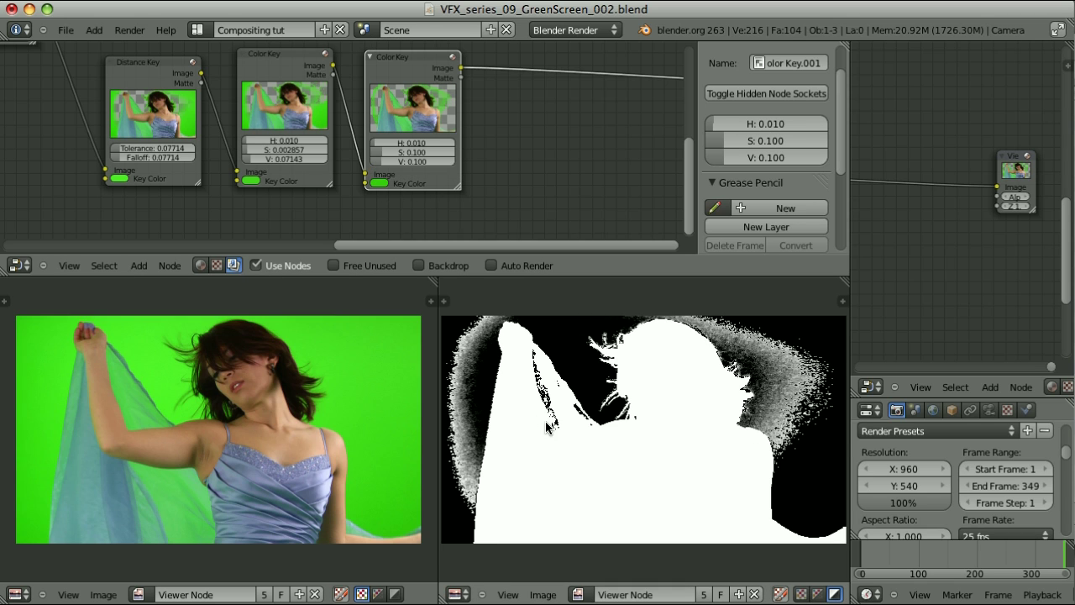
pyautogui.scroll(5, 482, 160)
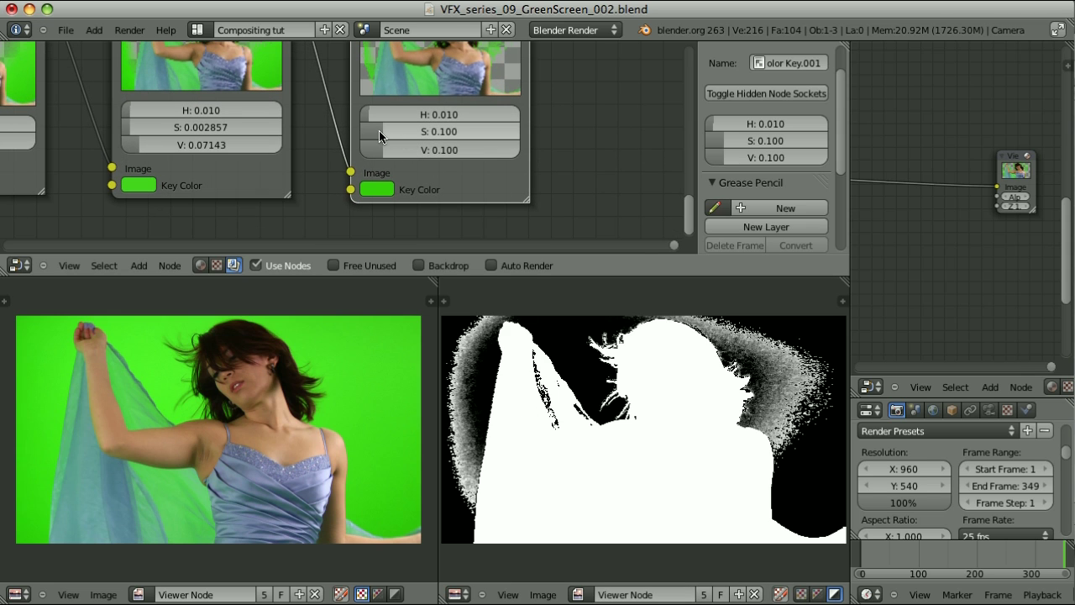
pyautogui.moveTo(380, 130); pyautogui.dragTo(379, 155)
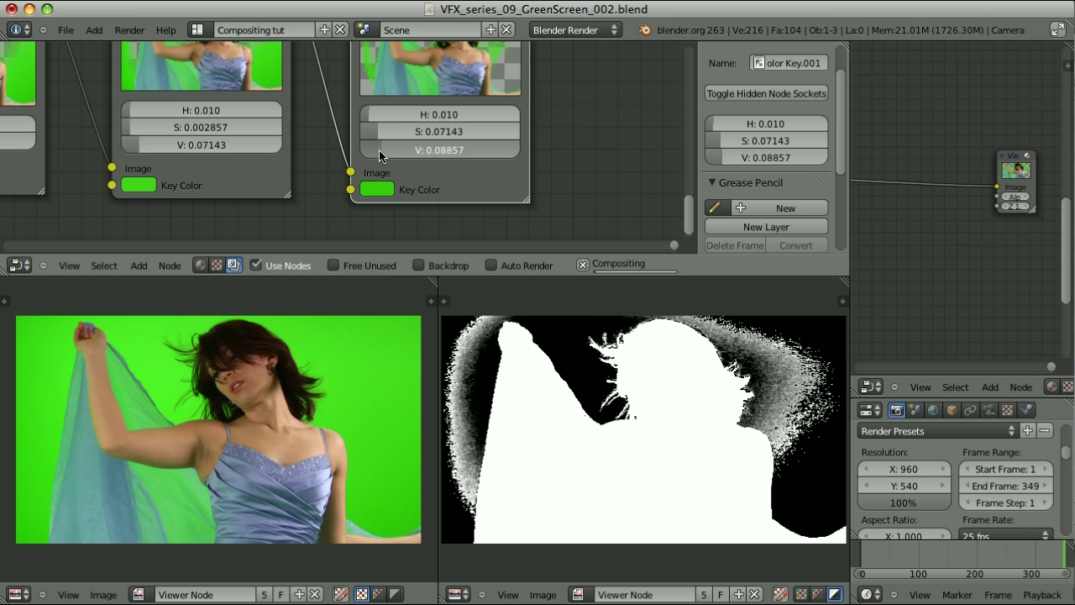
pyautogui.scroll(-2, 378, 155)
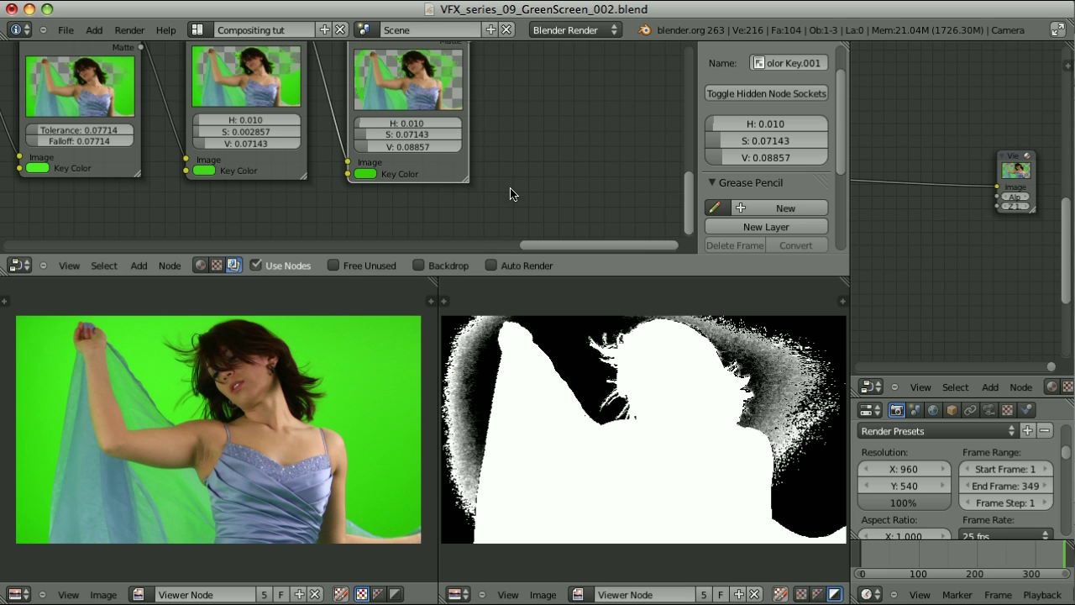
# Mute and unmute the first and last Color Keys to compare the matte
pyautogui.click(276, 171)
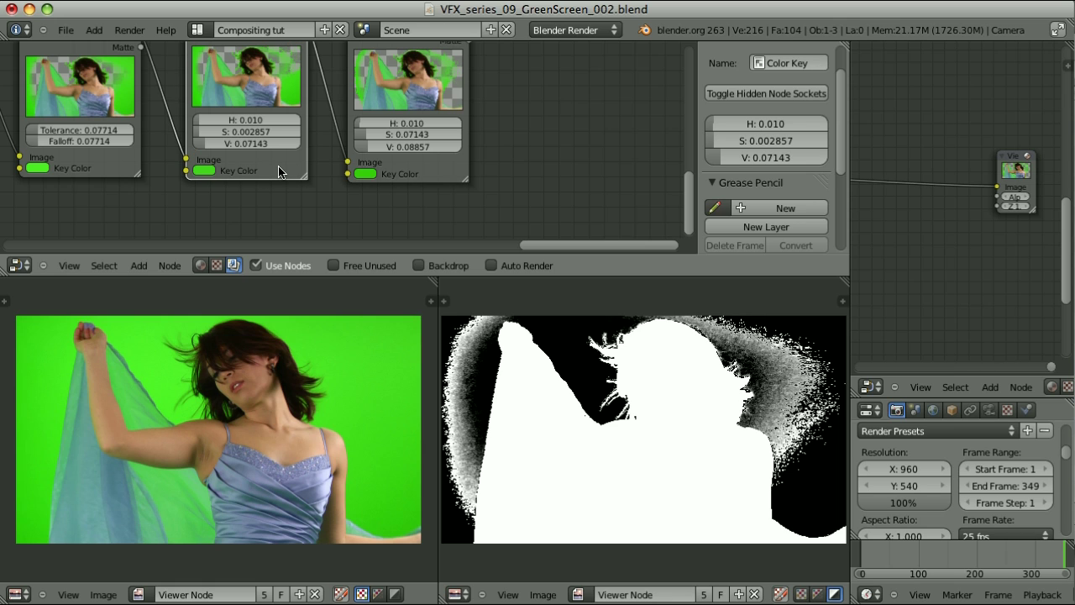
pyautogui.click(445, 179)
pyautogui.press('m')
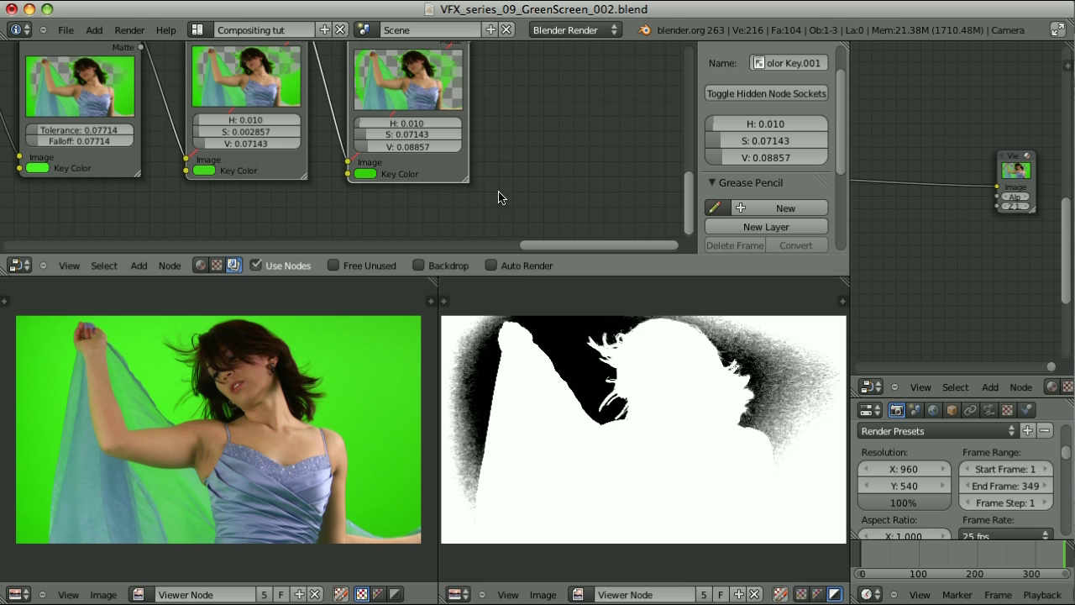
pyautogui.press('m')
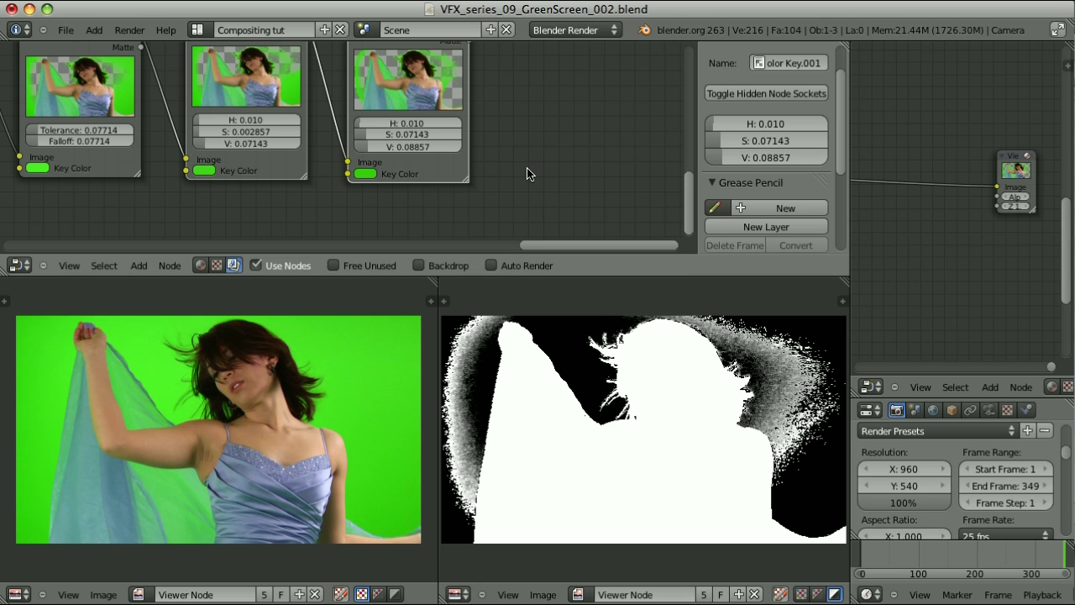
# Set the last Color Key's saturation to 0.002857, then duplicate it onto the chain's end
pyautogui.scroll(1, 396, 168)
pyautogui.moveTo(407, 180); pyautogui.dragTo(498, 169, button='middle')
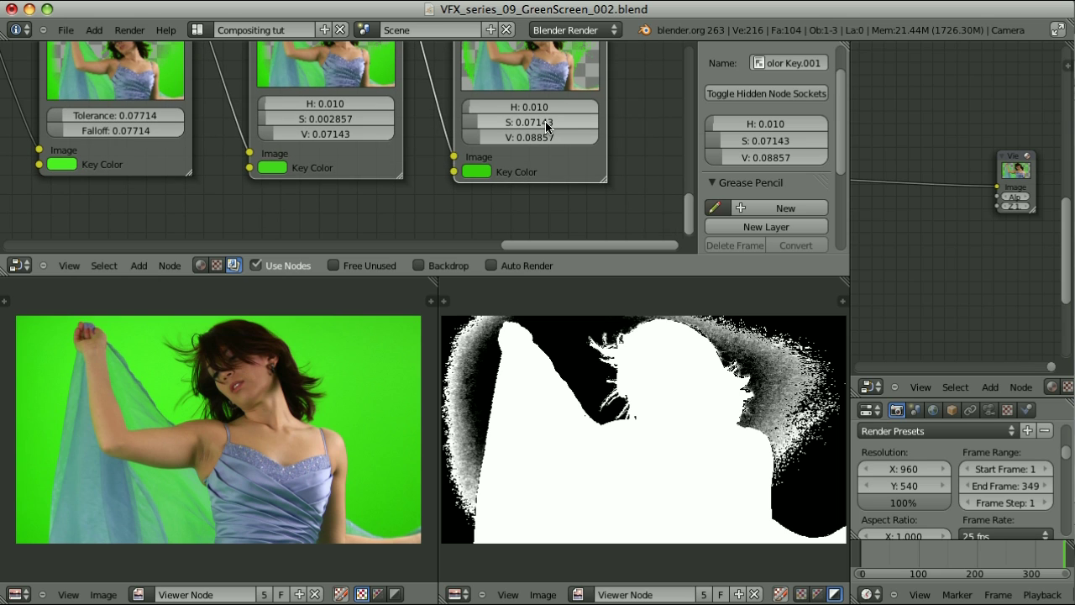
pyautogui.hotkey('ctrl', 'v')
pyautogui.scroll(-2, 556, 133)
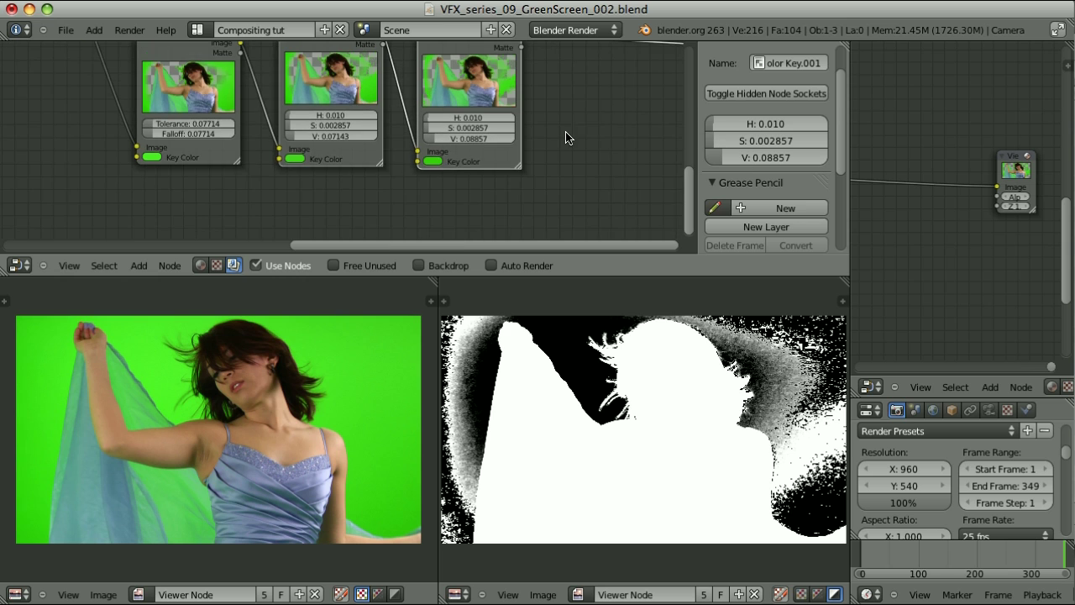
pyautogui.moveTo(567, 138); pyautogui.dragTo(424, 183, button='middle')
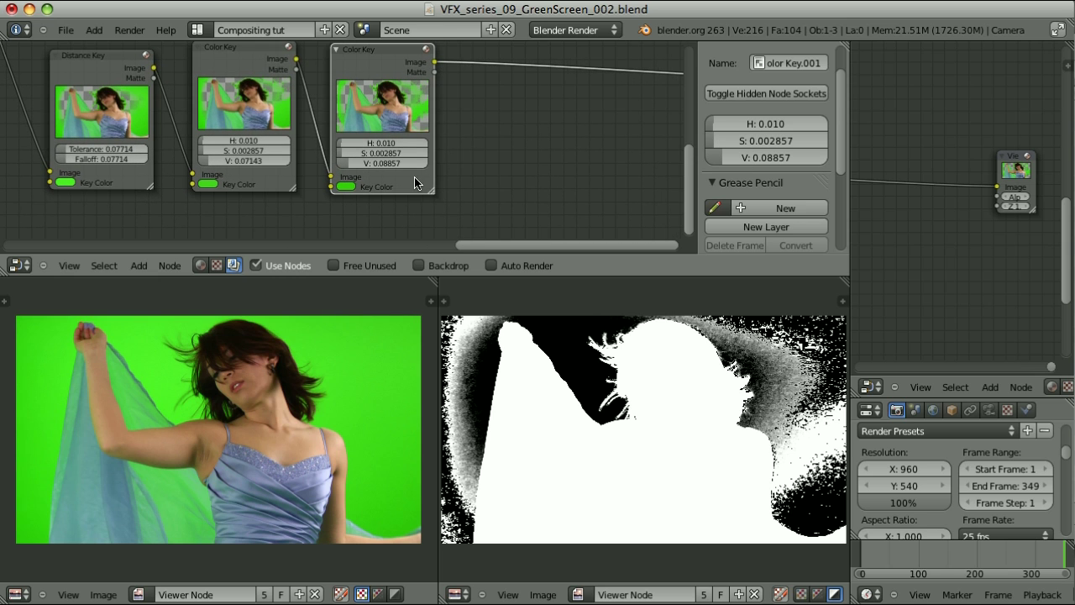
pyautogui.hotkey('shift', 'd')
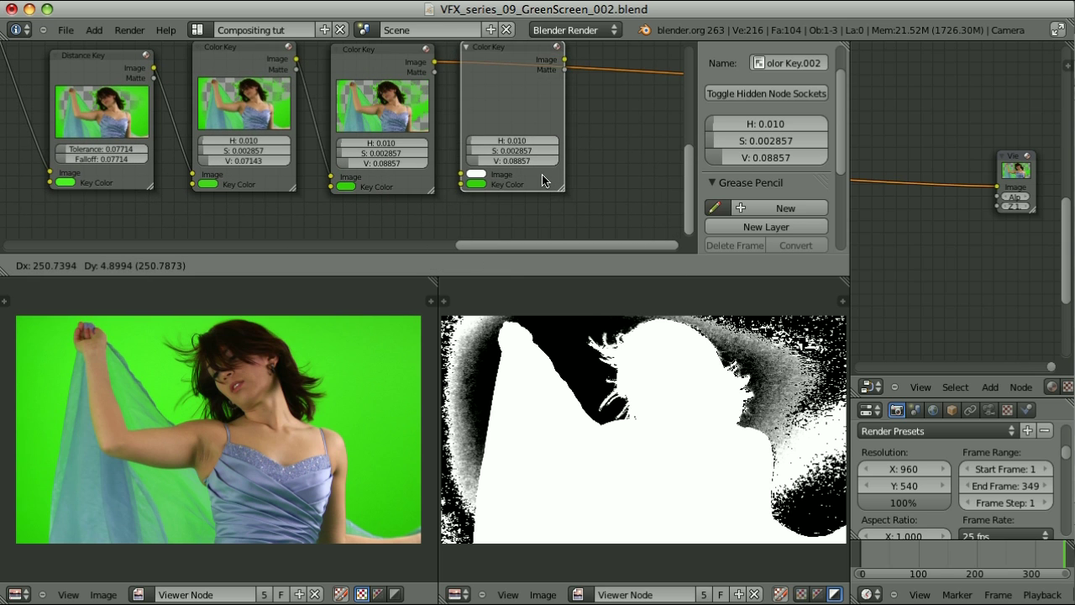
pyautogui.click(542, 180)
# Sample the green screen as the duplicated Color Key's key colour
pyautogui.click(476, 184)
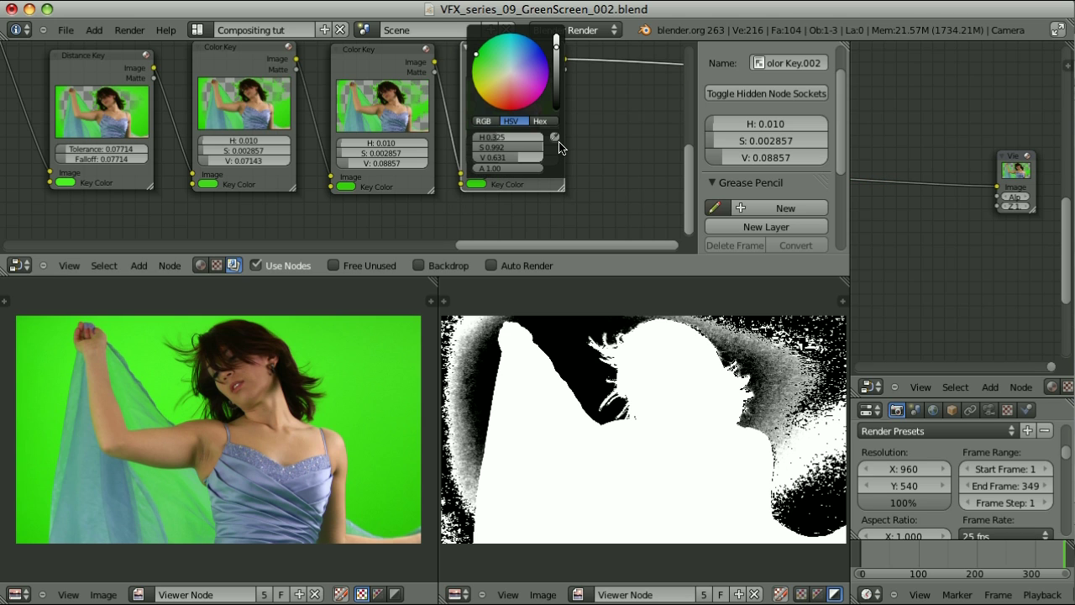
pyautogui.click(556, 138)
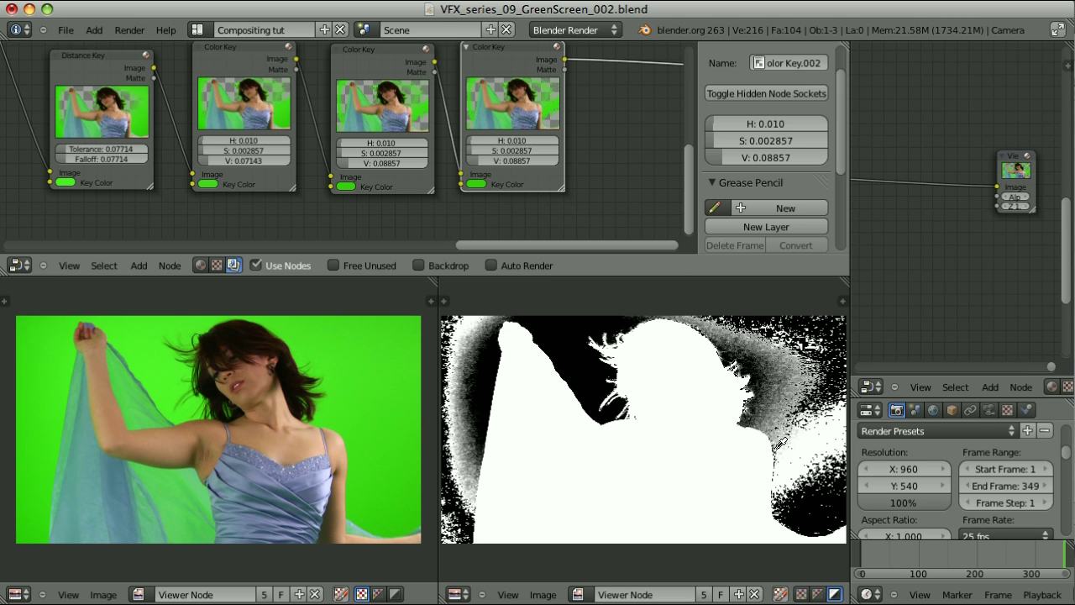
pyautogui.click(362, 469)
pyautogui.scroll(-3, 443, 174)
pyautogui.moveTo(527, 177); pyautogui.dragTo(425, 166, button='middle')
# Append another Color Key copy at the chain's end, keyed to the green backdrop
pyautogui.hotkey('shift', 'd')
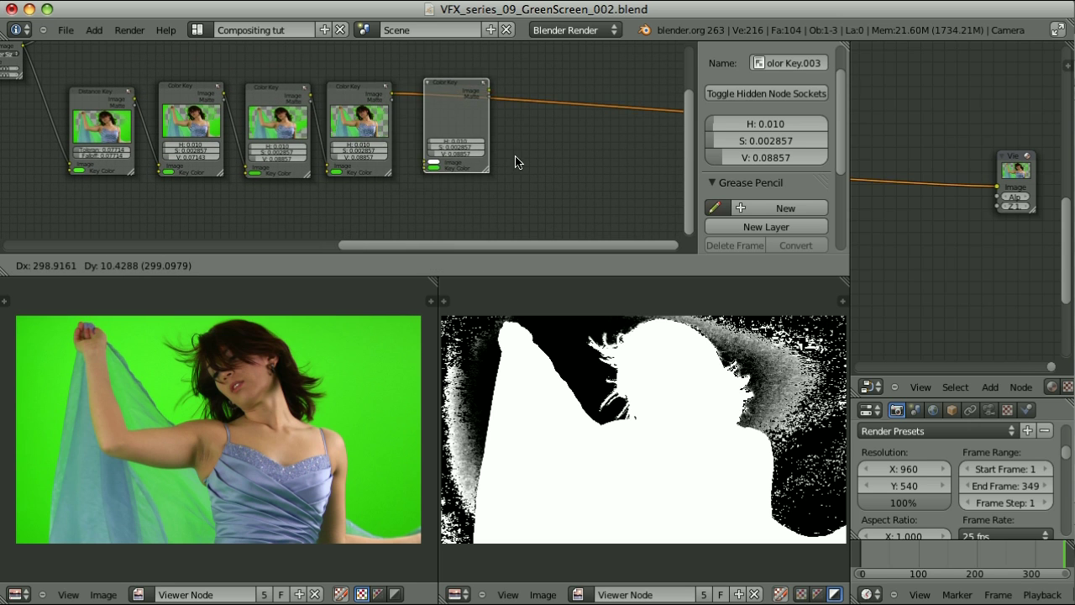
pyautogui.click(509, 164)
pyautogui.scroll(2, 499, 192)
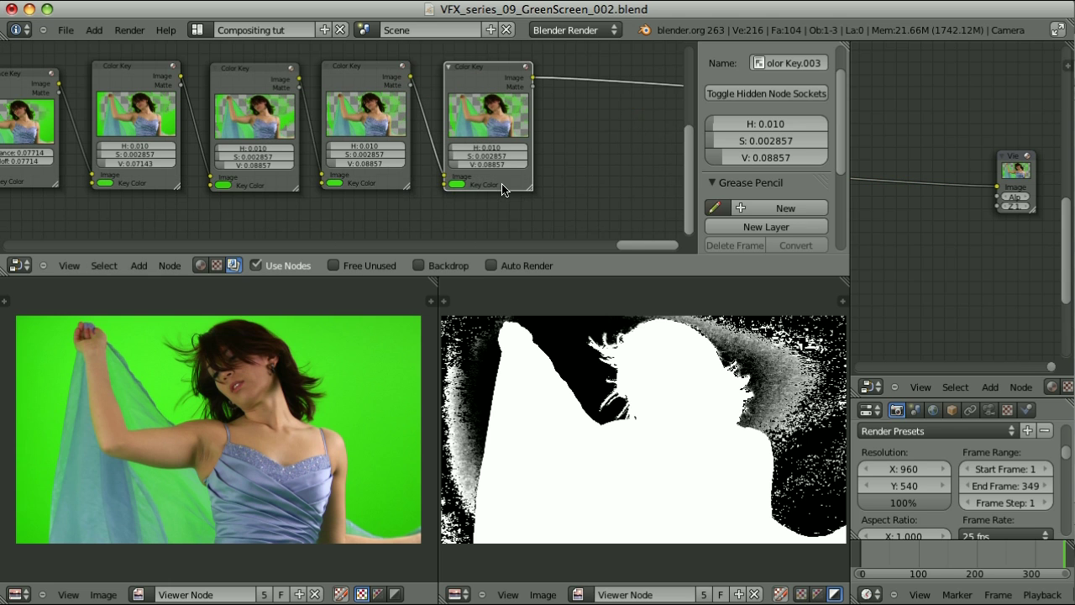
pyautogui.moveTo(500, 191); pyautogui.dragTo(554, 156, button='middle')
pyautogui.click(509, 156)
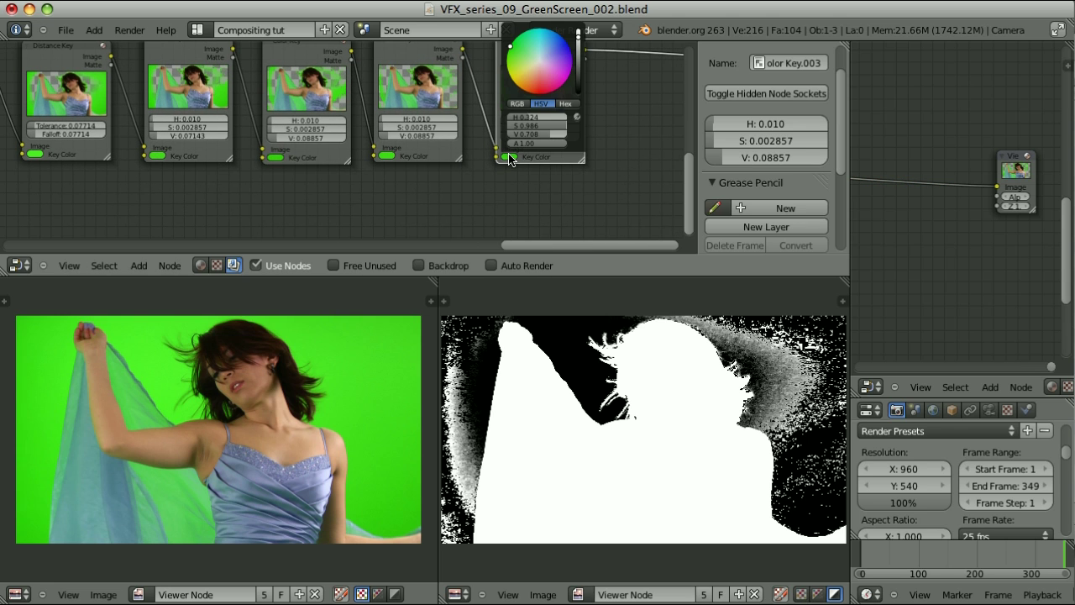
pyautogui.click(575, 118)
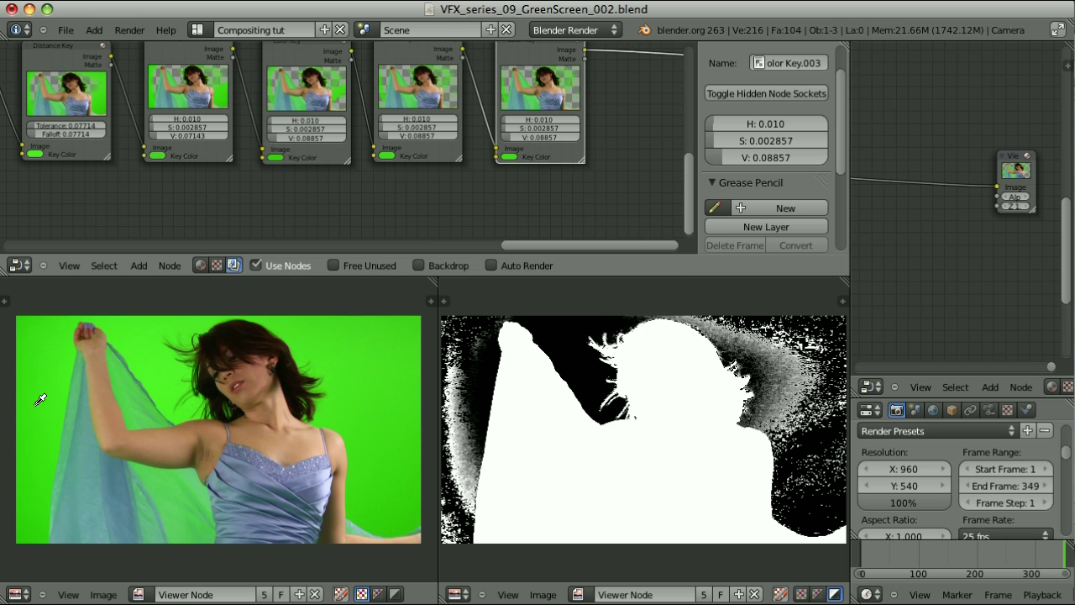
pyautogui.click(30, 437)
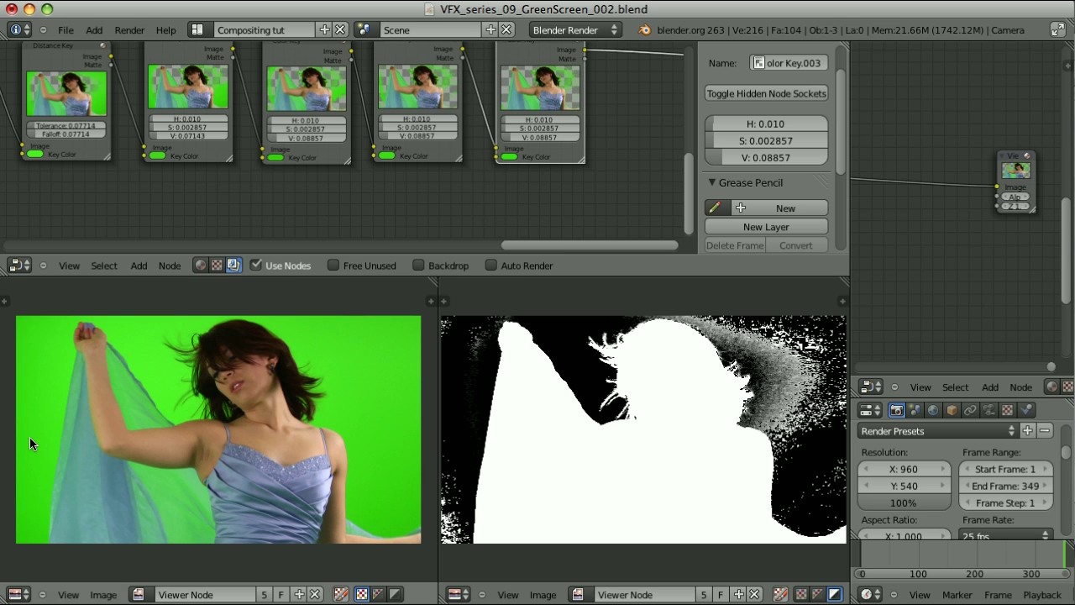
# Raise the Color Keys' saturation tolerances, entering 0.027 on Color Key.001
pyautogui.scroll(3, 609, 176)
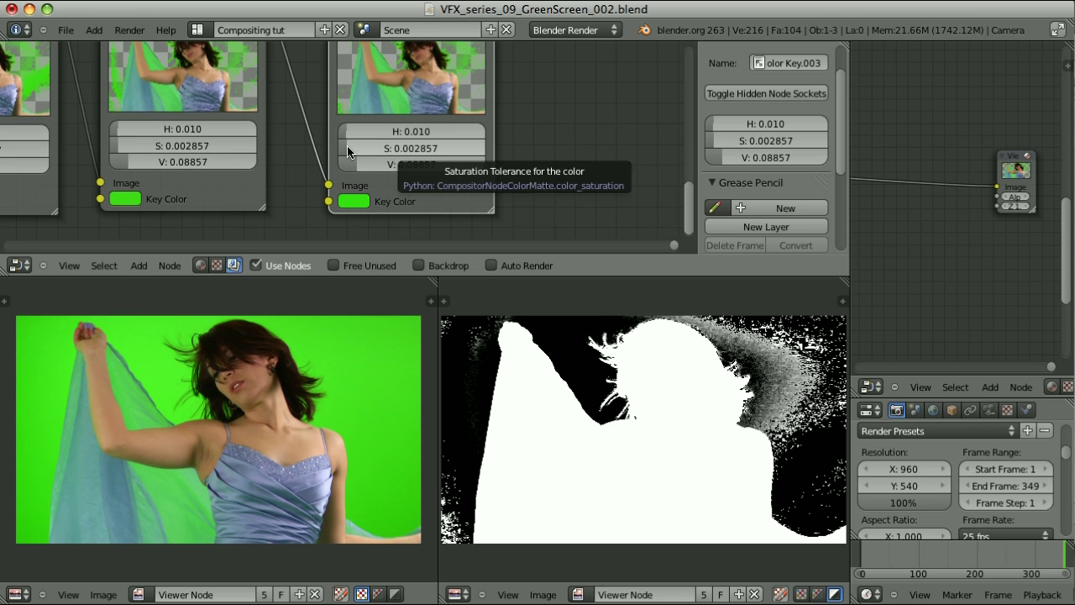
pyautogui.keyDown('ctrl'); pyautogui.scroll(2, 348, 151); pyautogui.keyUp('ctrl')
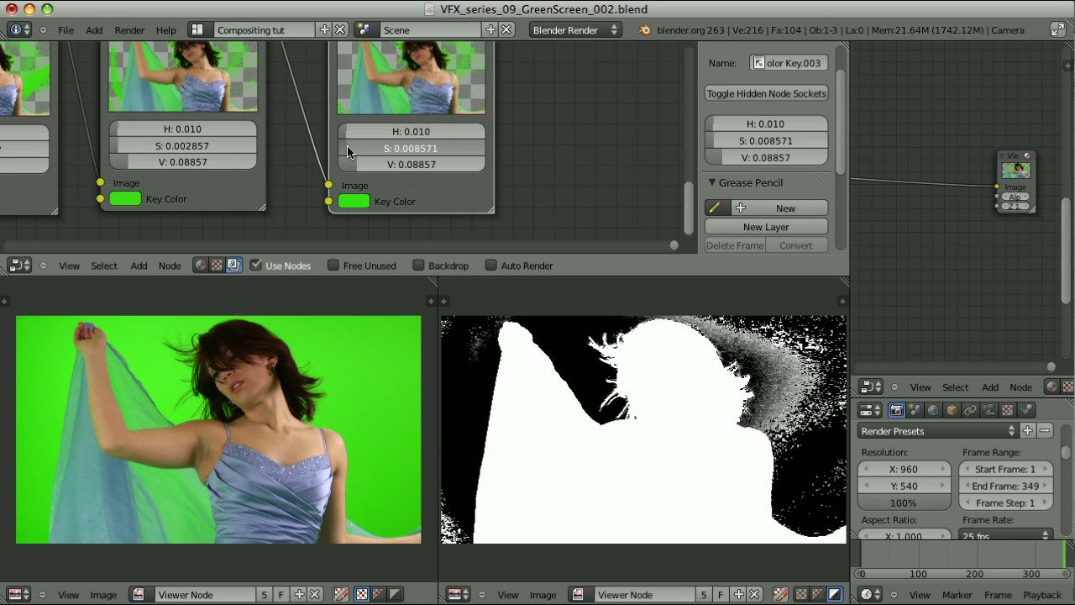
pyautogui.keyDown('ctrl'); pyautogui.scroll(4, 349, 149); pyautogui.keyUp('ctrl')
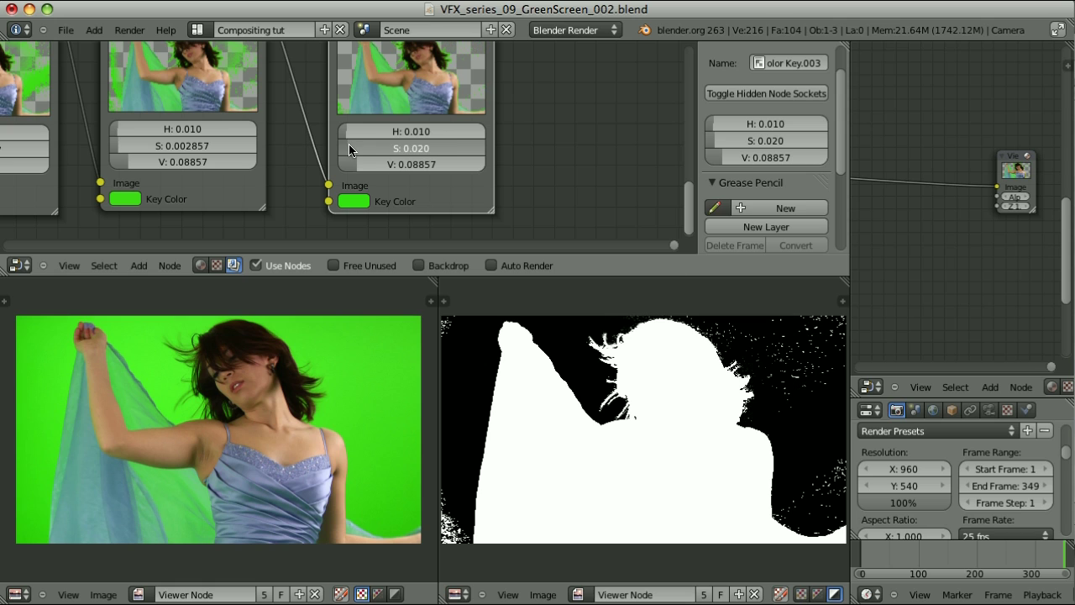
pyautogui.keyDown('ctrl'); pyautogui.scroll(2, 348, 145); pyautogui.keyUp('ctrl')
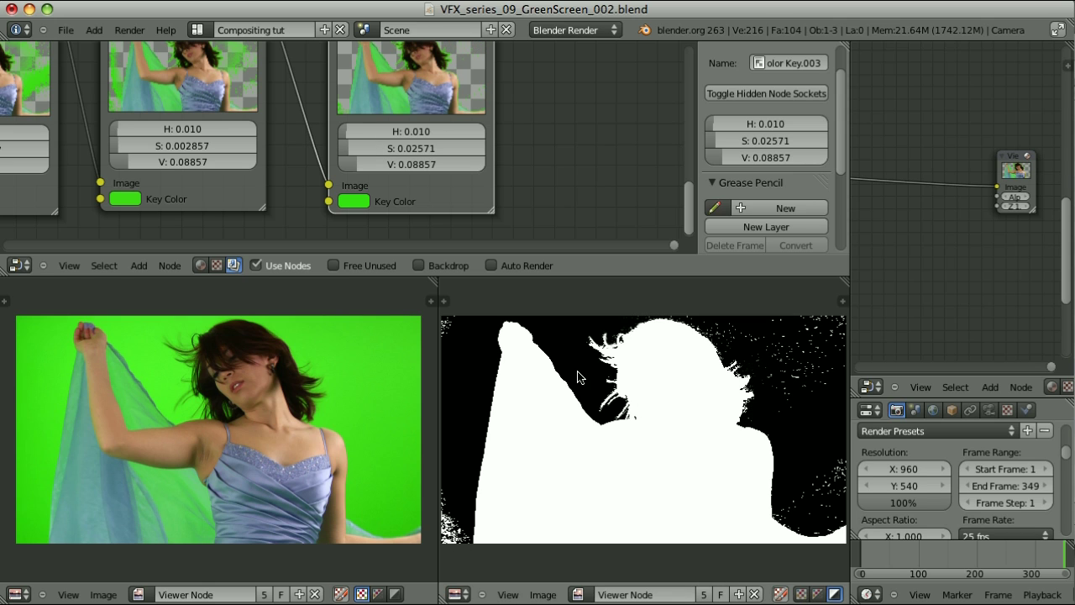
pyautogui.hotkey('ctrl', 'z')
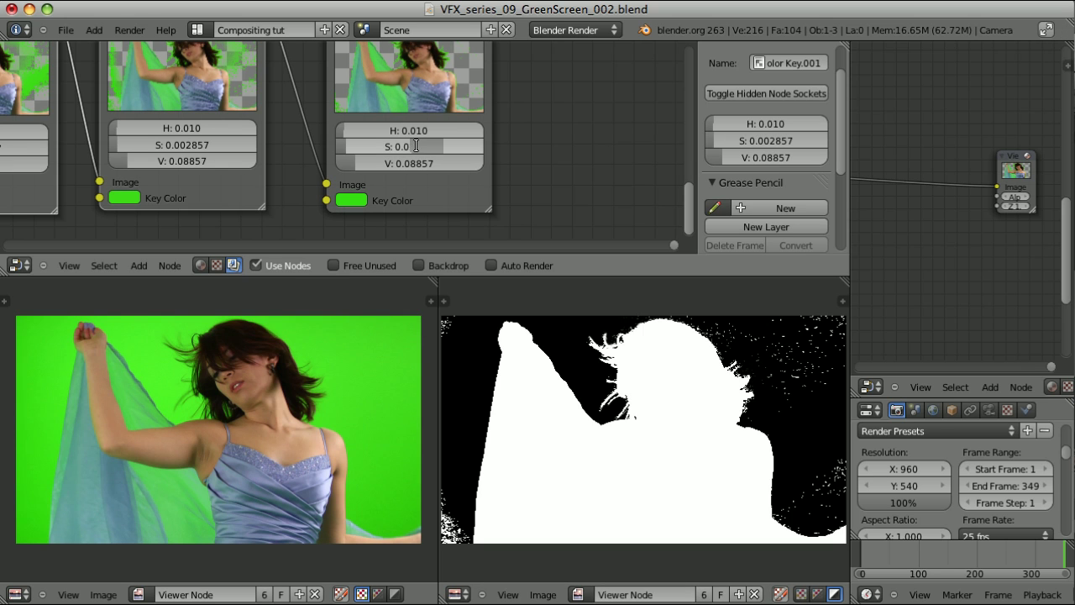
pyautogui.write('27')
pyautogui.press('Return')
pyautogui.click(194, 145)
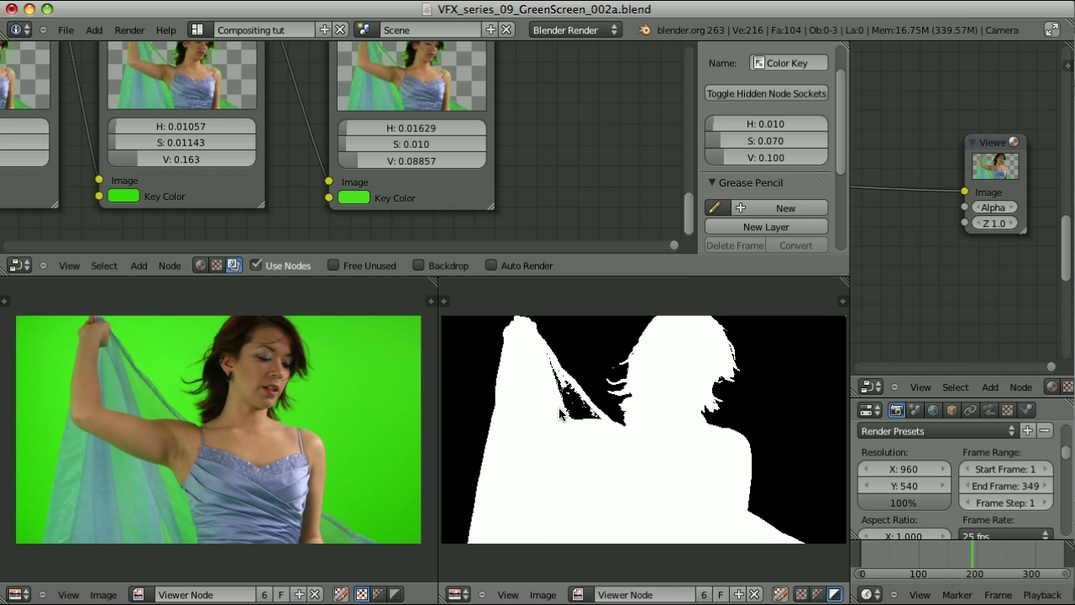
# Check the H/S/V tolerances of the last Color Key, Color Key.002, Color Key.001 and the first Color Key
pyautogui.scroll(-6, 487, 176)
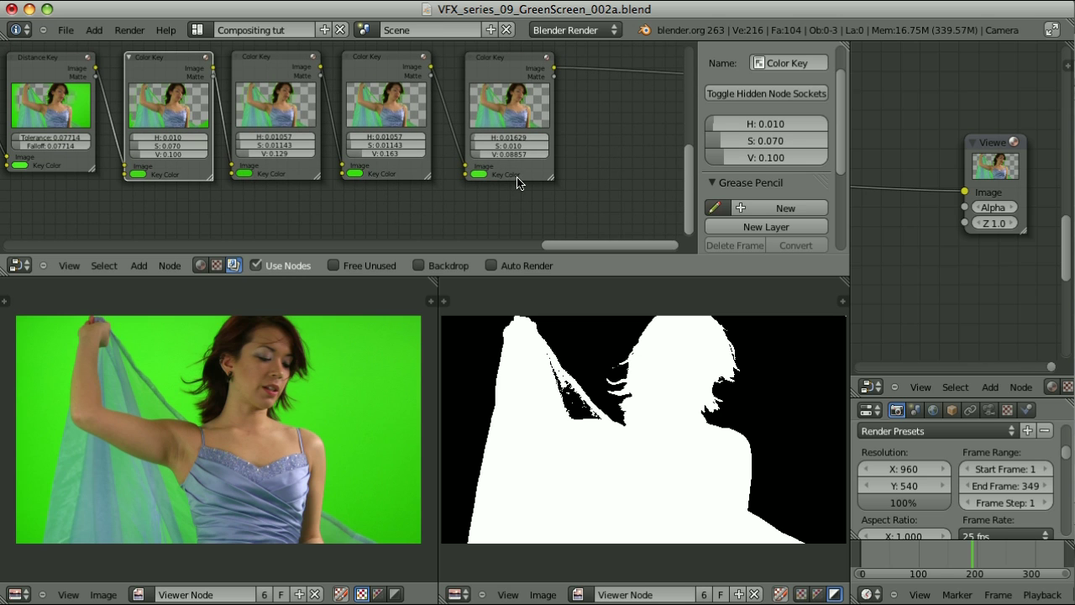
pyautogui.rightClick(517, 176)
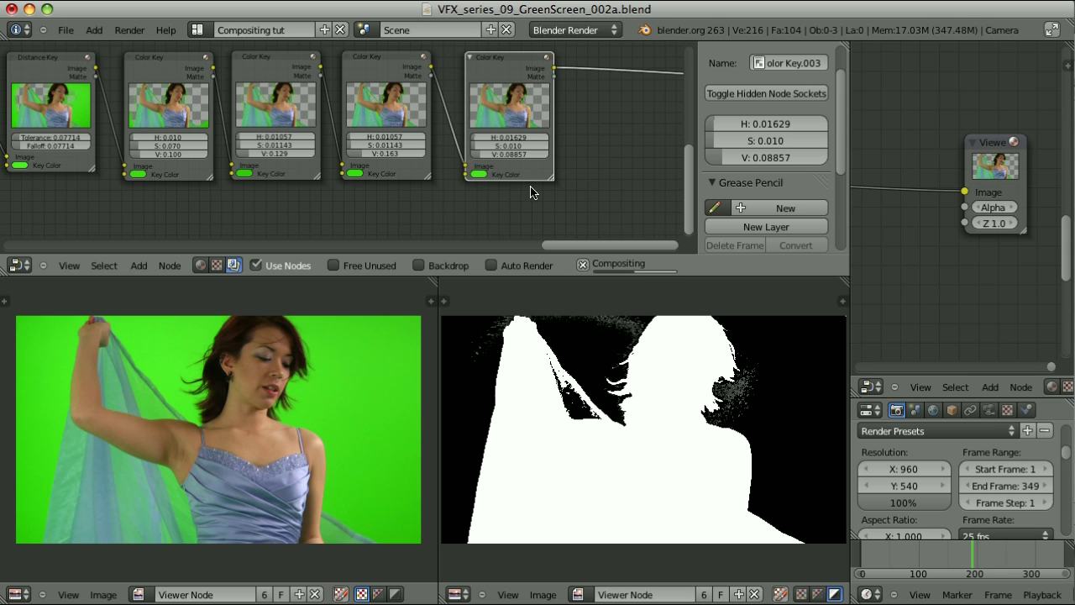
pyautogui.rightClick(404, 178)
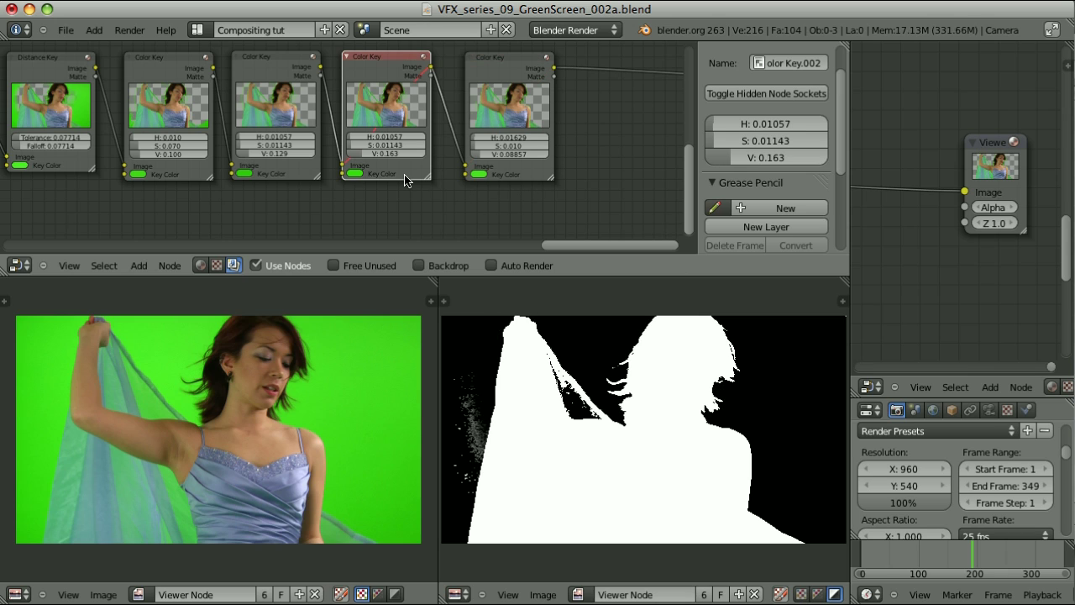
pyautogui.rightClick(288, 172)
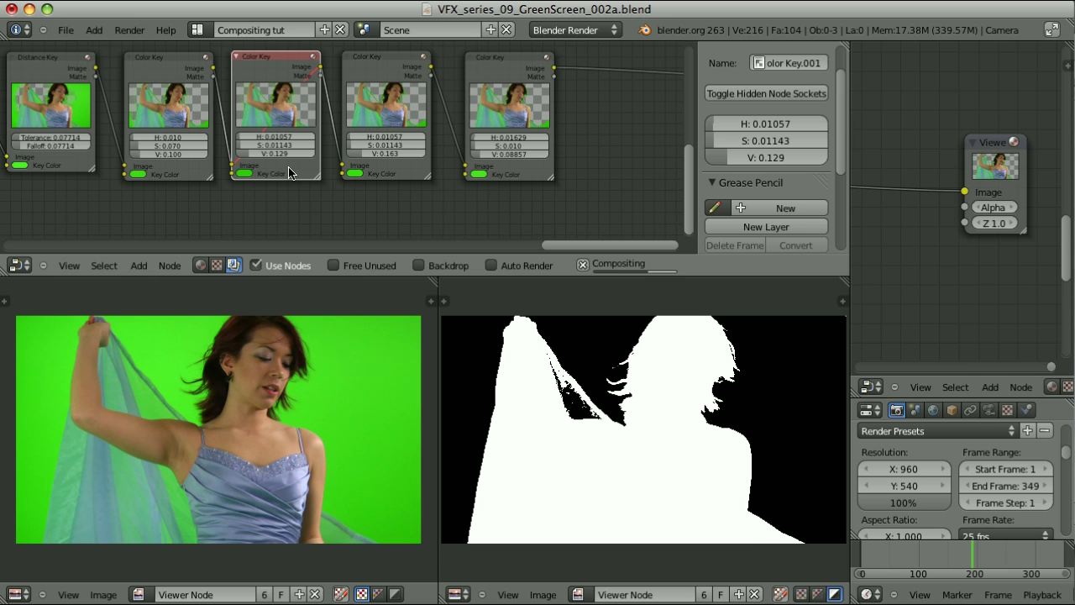
pyautogui.rightClick(201, 175)
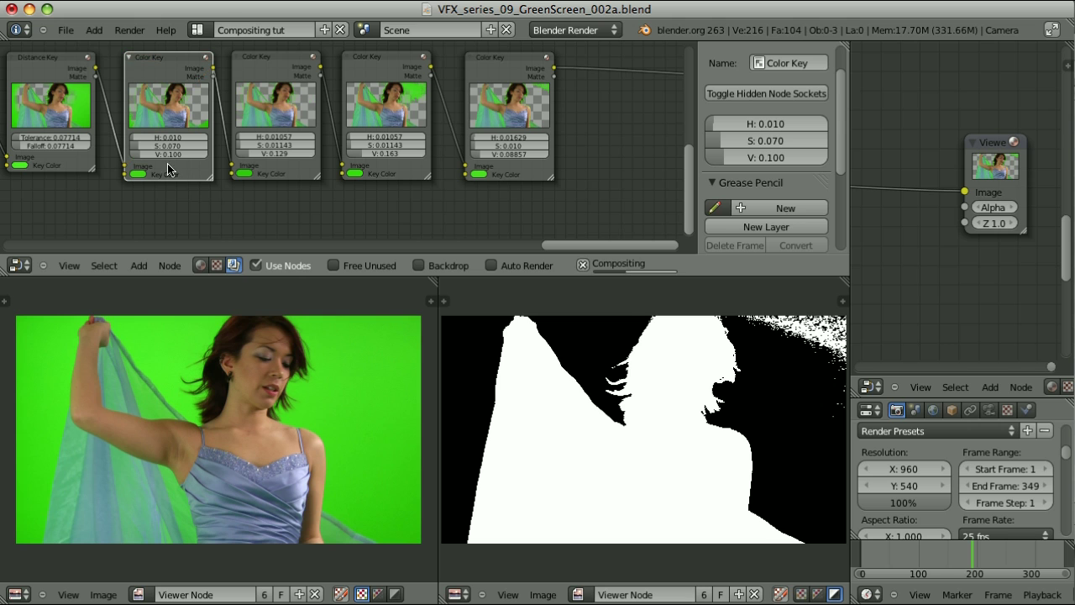
# Lower the first Color Key's saturation tolerance, trying 0.050, then 0.04, then 0.030
pyautogui.scroll(2, 189, 181)
pyautogui.moveTo(188, 181); pyautogui.dragTo(493, 155, button='middle')
pyautogui.scroll(5, 493, 154)
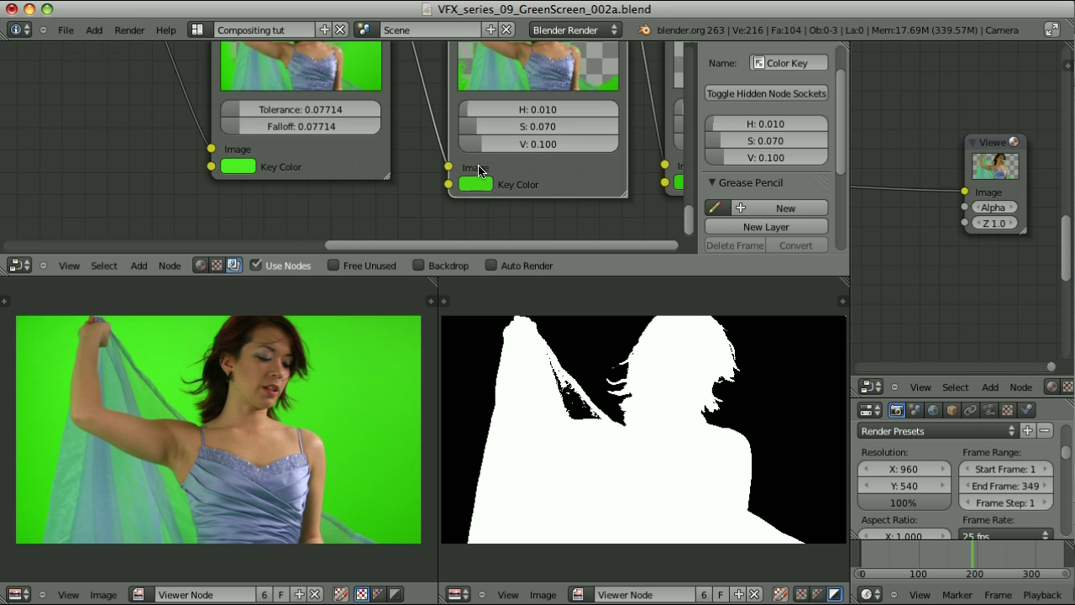
pyautogui.click(504, 160)
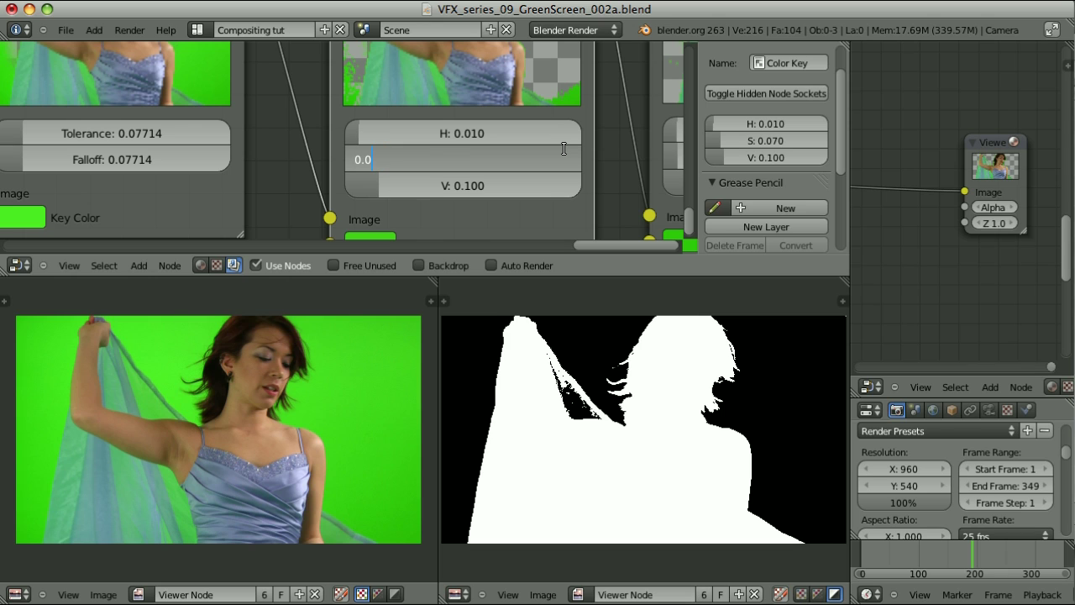
pyautogui.write('0.050')
pyautogui.press('Return')
pyautogui.click(515, 152)
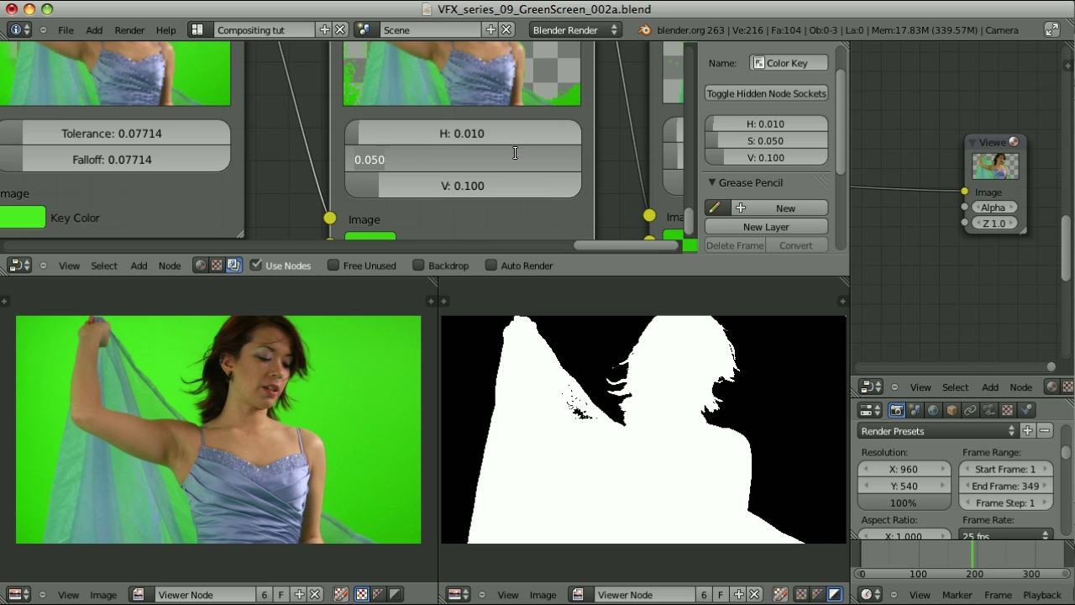
pyautogui.write('0.04')
pyautogui.press('Return')
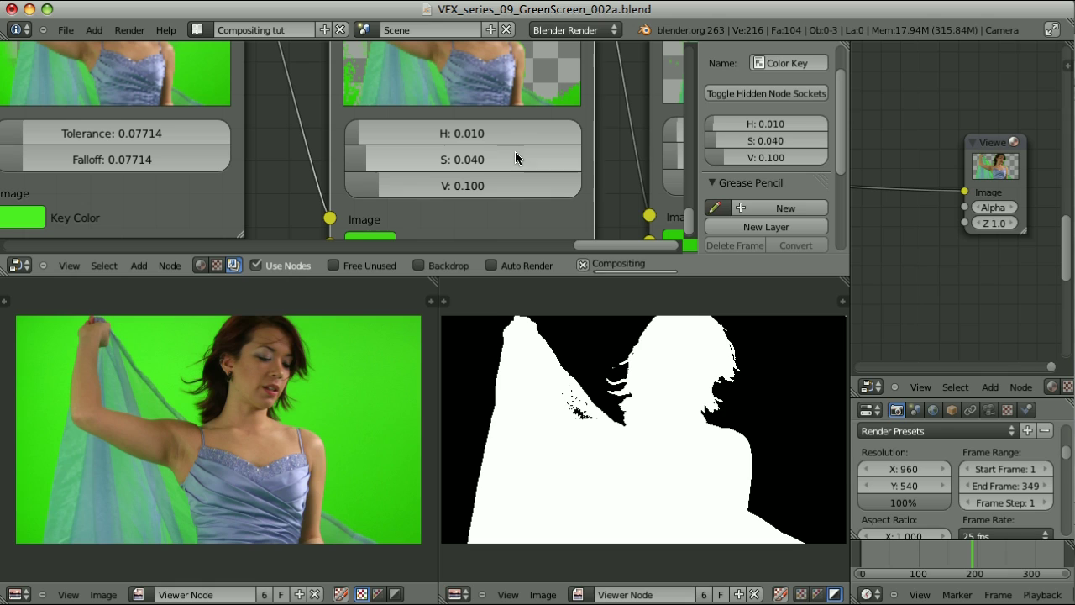
pyautogui.click(515, 153)
pyautogui.press('End')
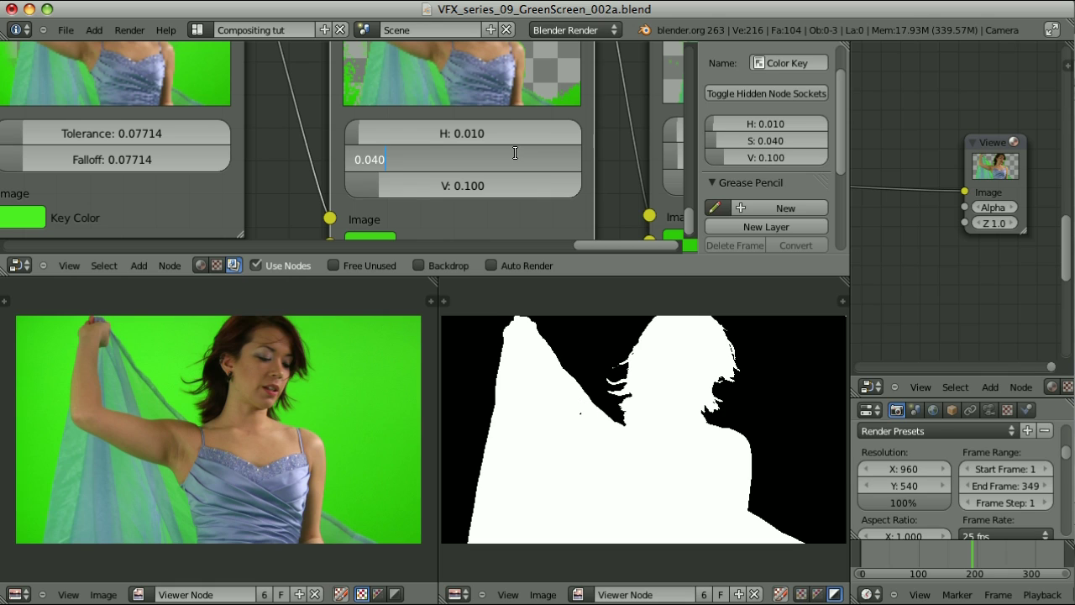
pyautogui.write('3')
pyautogui.press('Return')
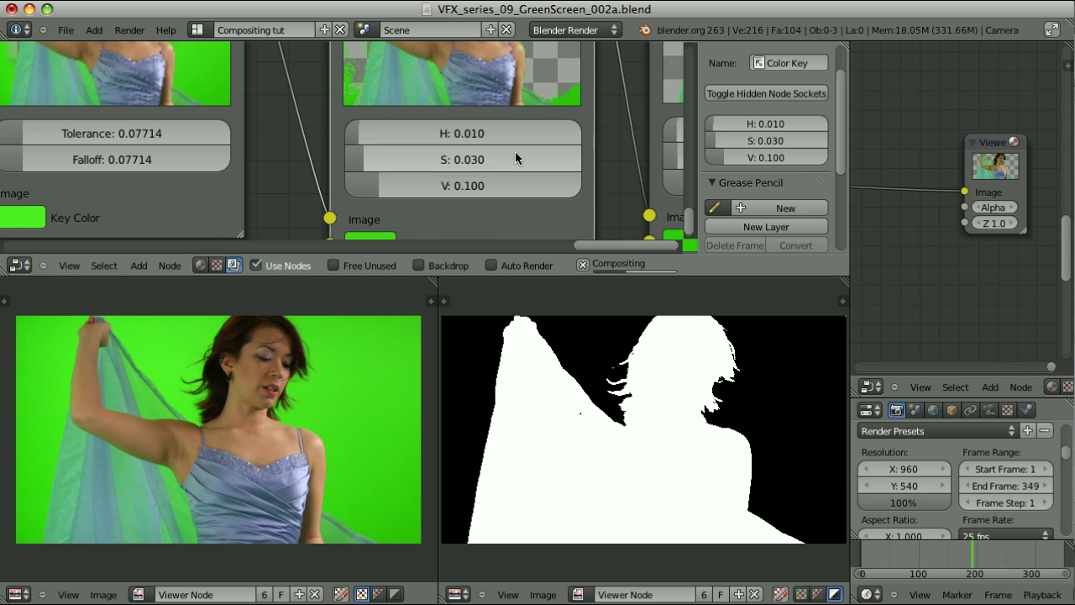
# Play the shot from frame 1 to check the matte, then return to frame 1
pyautogui.scroll(-4, 515, 152)
pyautogui.keyDown('ctrl'); pyautogui.scroll(-3, 514, 160); pyautogui.keyUp('ctrl')
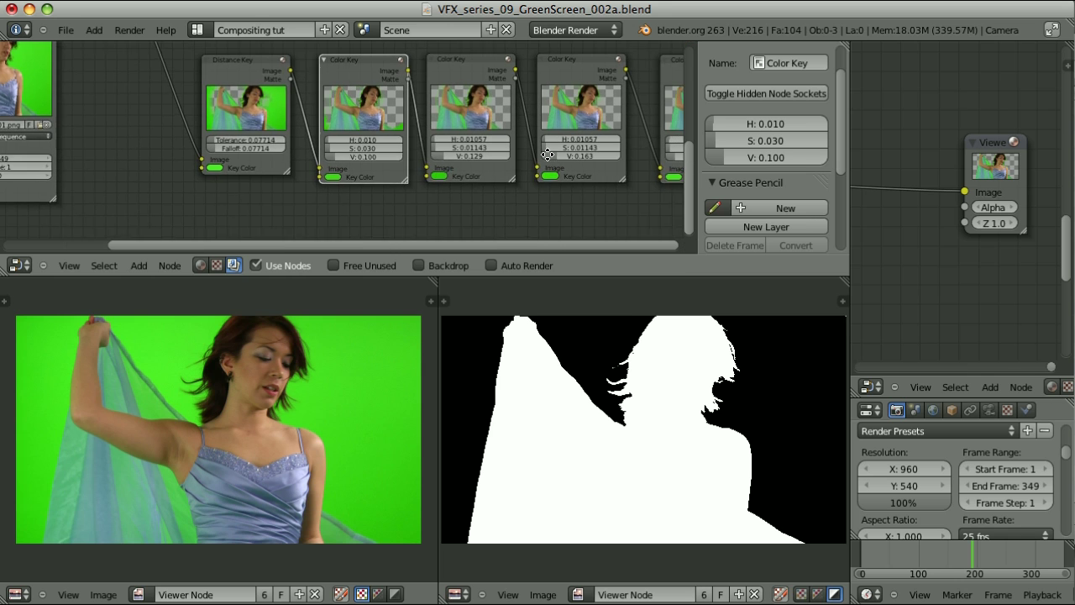
pyautogui.hotkey('shift', 'Left')
pyautogui.hotkey('alt', 'a')
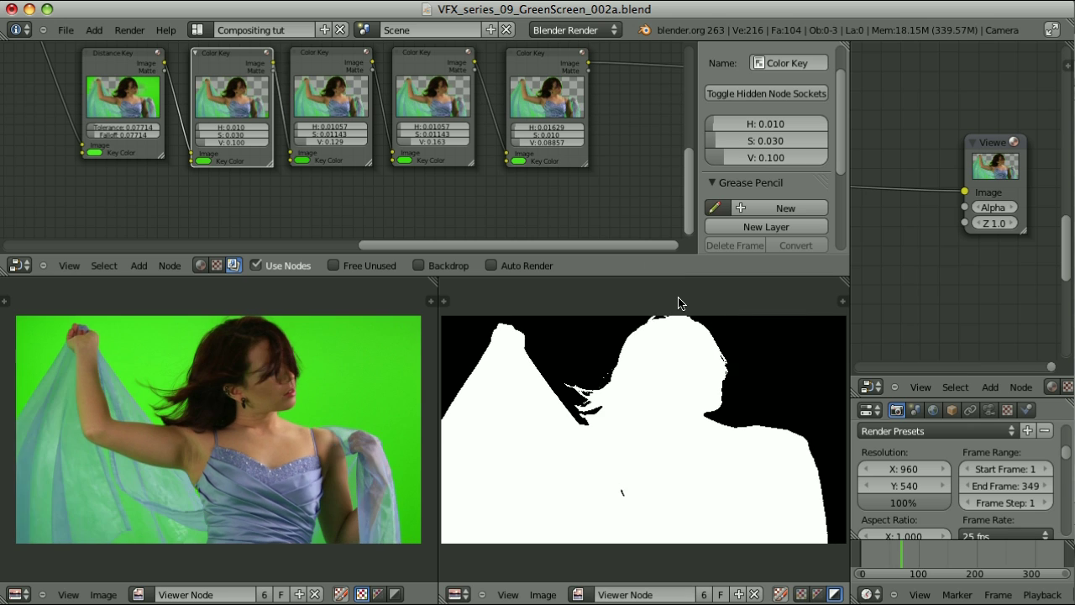
pyautogui.press('Escape')
pyautogui.hotkey('ctrl', 'z')
pyautogui.scroll(-1, 466, 177)
pyautogui.scroll(-4, 466, 176)
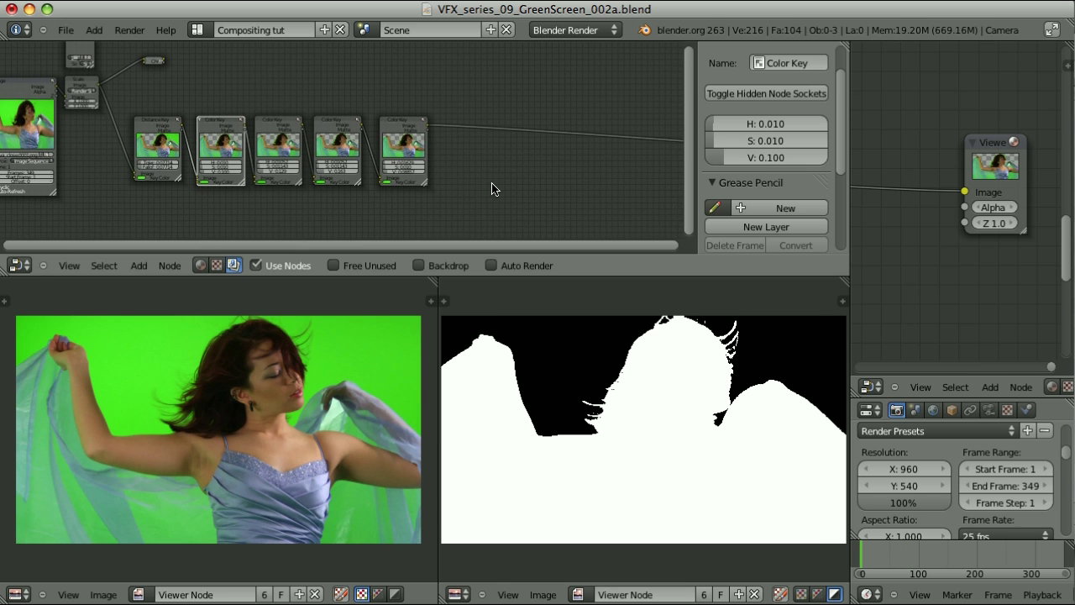
# Move the Chroma Key node above the Color Key chain
pyautogui.hotkey('ctrl', 'z')
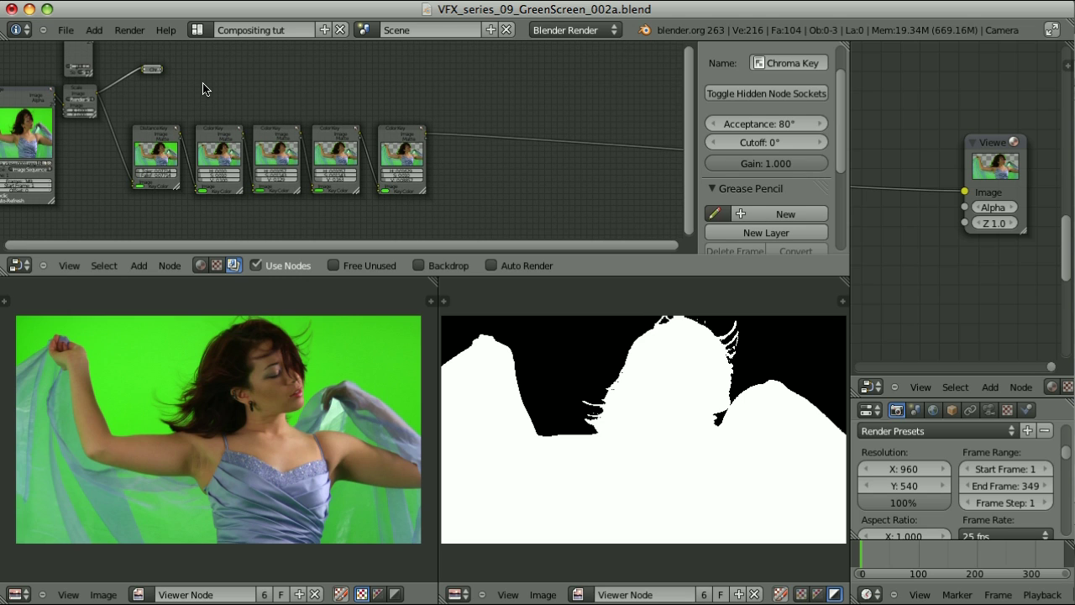
pyautogui.press('g')
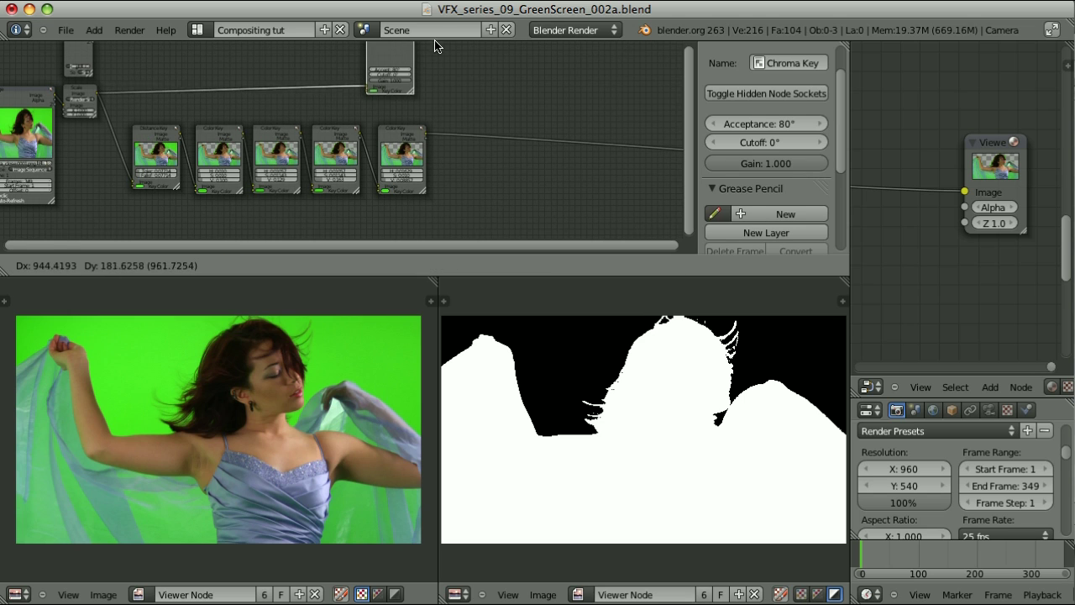
pyautogui.click(445, 53)
pyautogui.scroll(2, 533, 110)
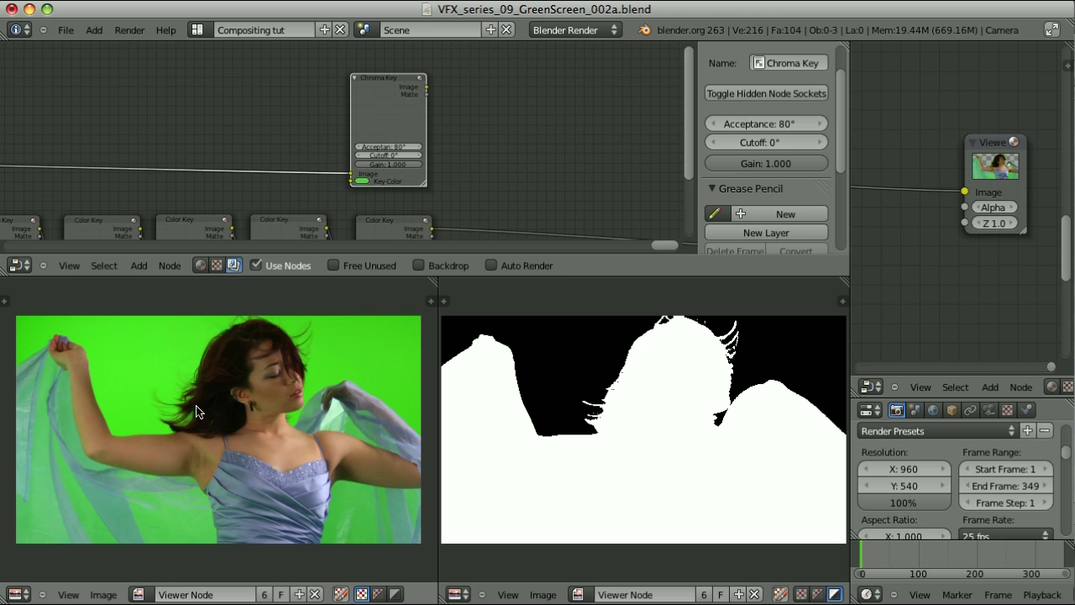
# Preview the Chroma Key's fabric matte in the viewer, then switch back to the last Color Key's matte
pyautogui.keyDown('ctrl'); pyautogui.keyDown('shift'); pyautogui.click(396, 87); pyautogui.keyUp('shift'); pyautogui.keyUp('ctrl')
pyautogui.moveTo(470, 175); pyautogui.dragTo(463, 137, button='middle')
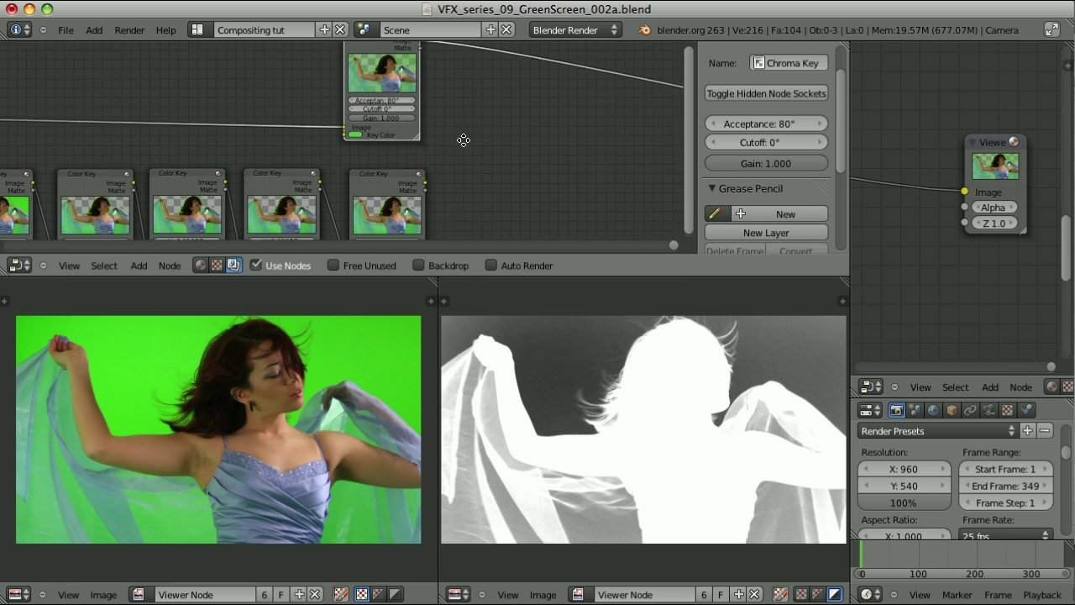
pyautogui.keyDown('ctrl'); pyautogui.keyDown('shift'); pyautogui.click(384, 179); pyautogui.keyUp('shift'); pyautogui.keyUp('ctrl')
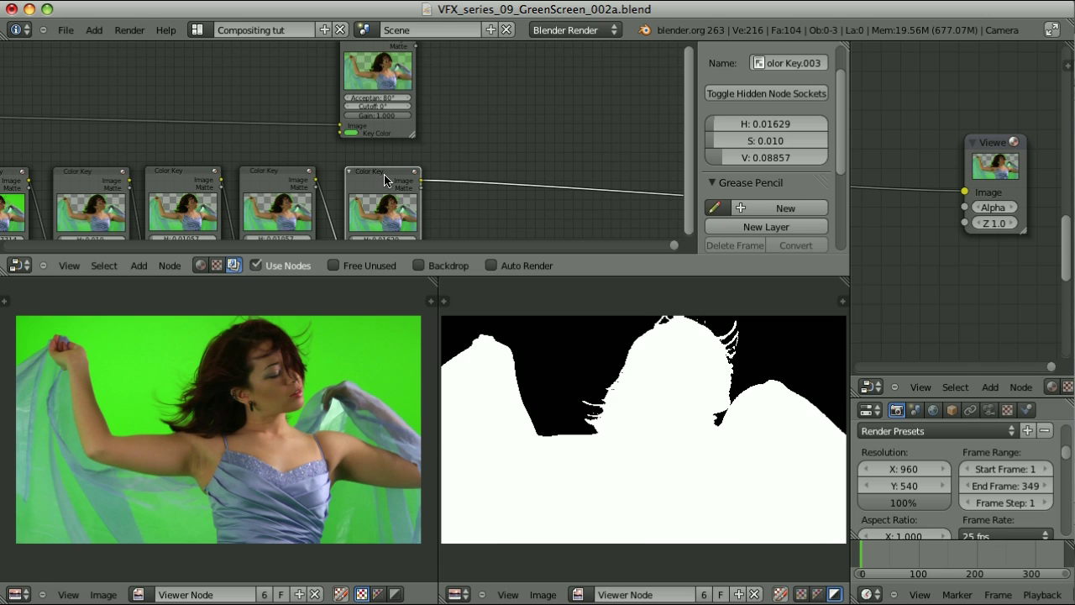
pyautogui.scroll(-1, 517, 158)
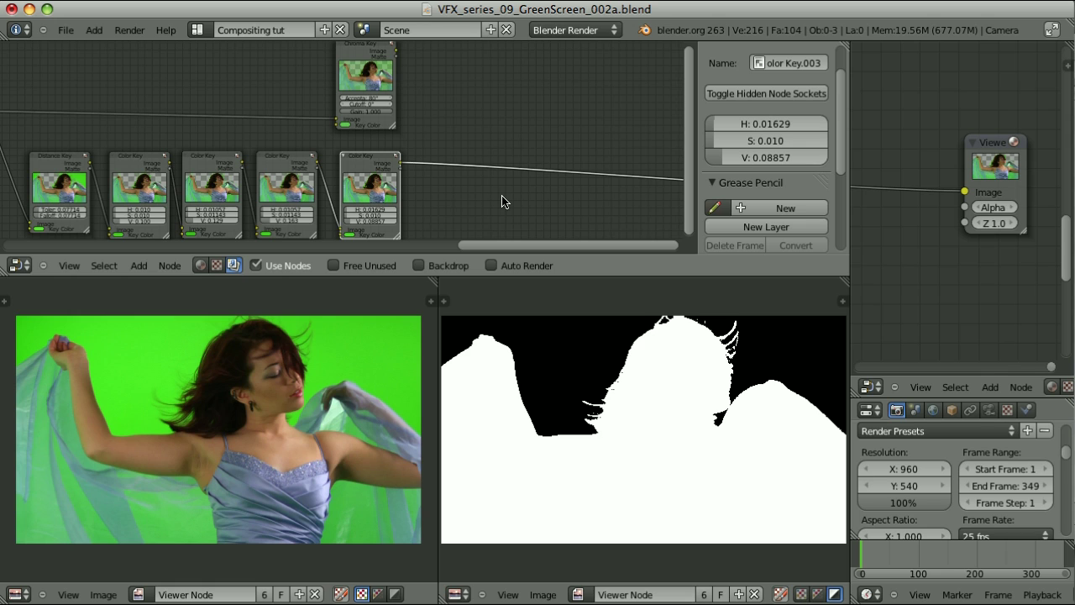
# Add a Math node to the graph with its operation set to Multiply
pyautogui.hotkey('shift', 'a')
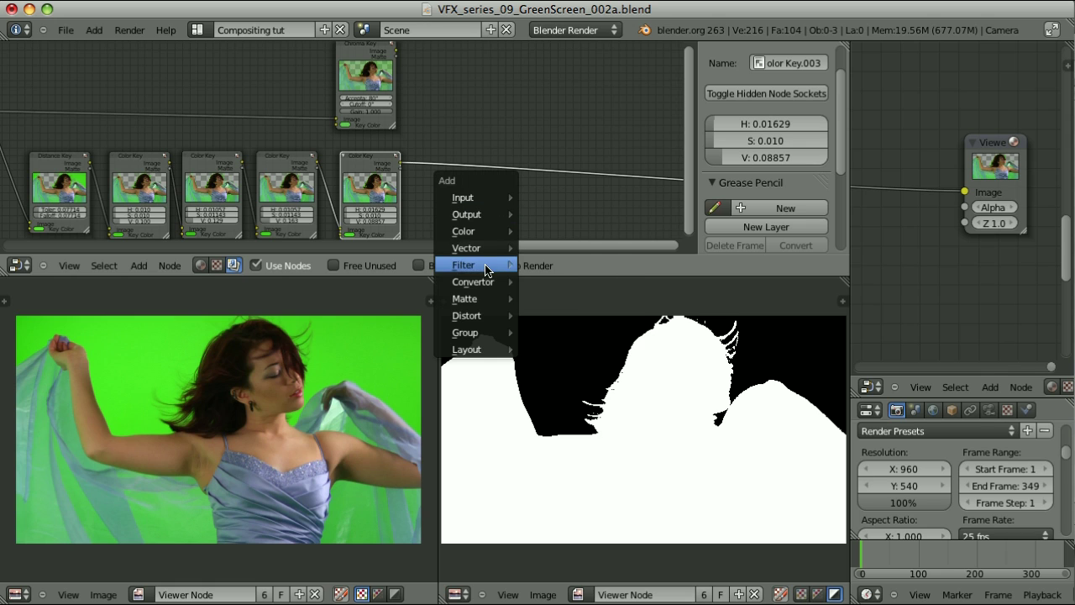
pyautogui.moveTo(487, 282)
pyautogui.click(544, 349)
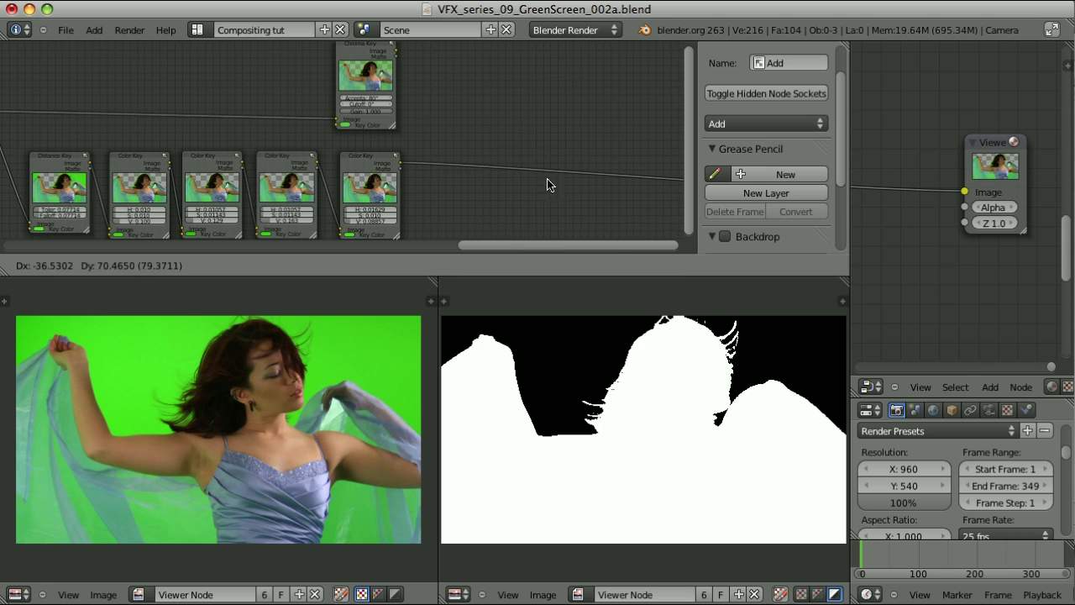
pyautogui.click(492, 135)
pyautogui.scroll(2, 498, 178)
pyautogui.click(512, 122)
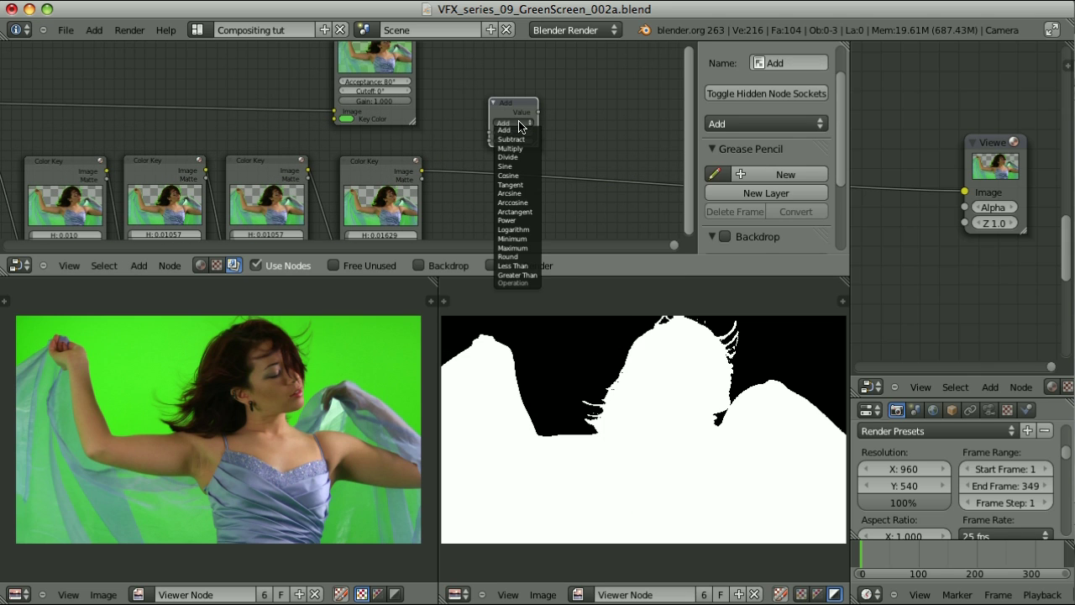
pyautogui.click(512, 152)
# Wire the Chroma Key and Color Key mattes into Multiply and send its result to the viewer
pyautogui.moveTo(451, 119); pyautogui.dragTo(441, 164, button='middle')
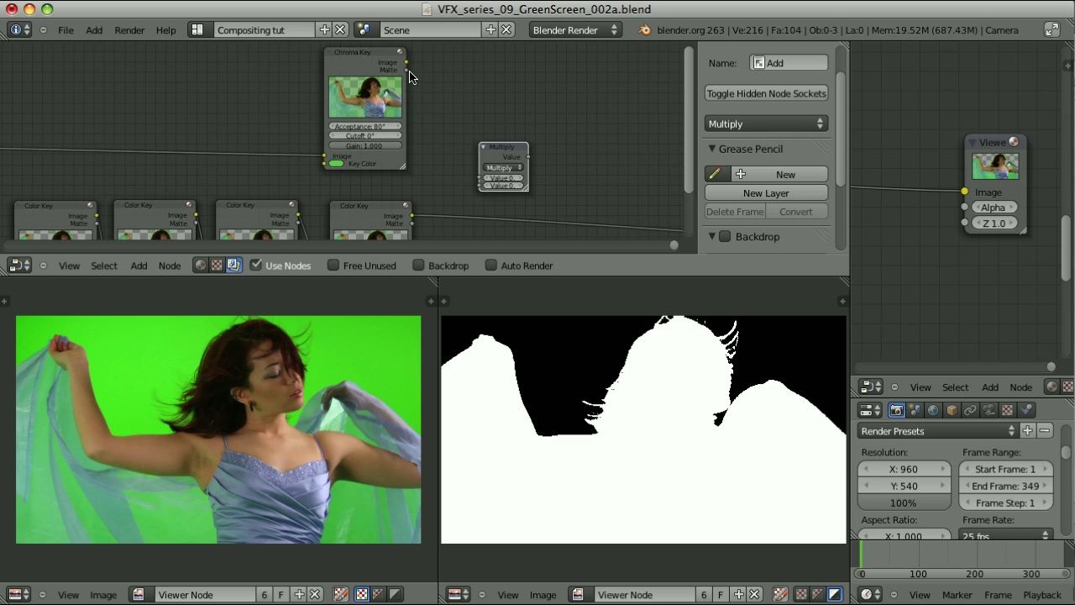
pyautogui.moveTo(408, 70); pyautogui.dragTo(477, 178)
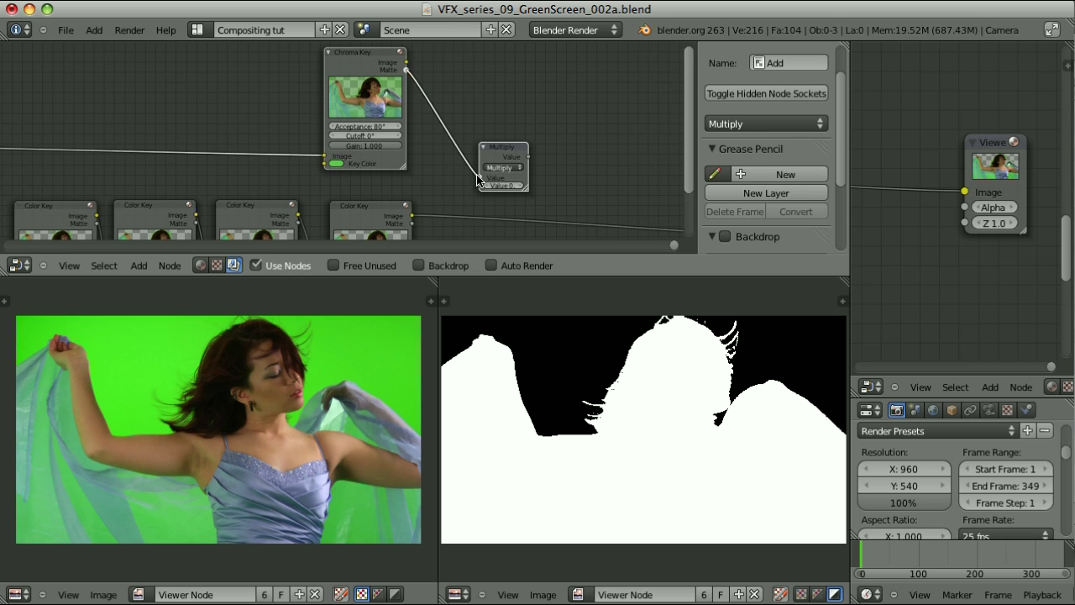
pyautogui.moveTo(412, 223); pyautogui.dragTo(481, 185)
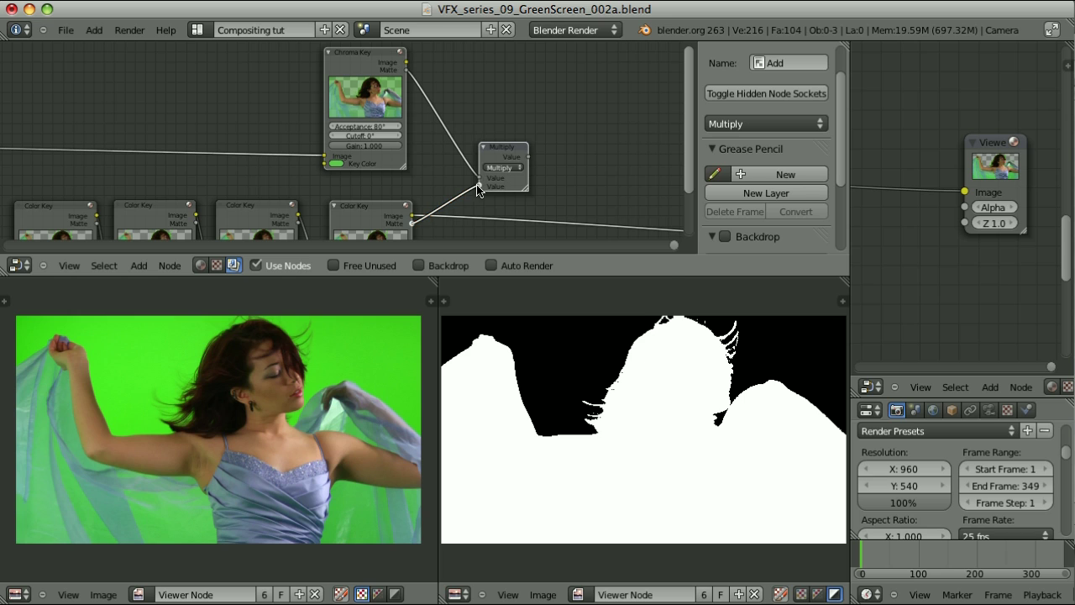
pyautogui.keyDown('ctrl'); pyautogui.keyDown('shift'); pyautogui.click(504, 152); pyautogui.keyUp('shift'); pyautogui.keyUp('ctrl')
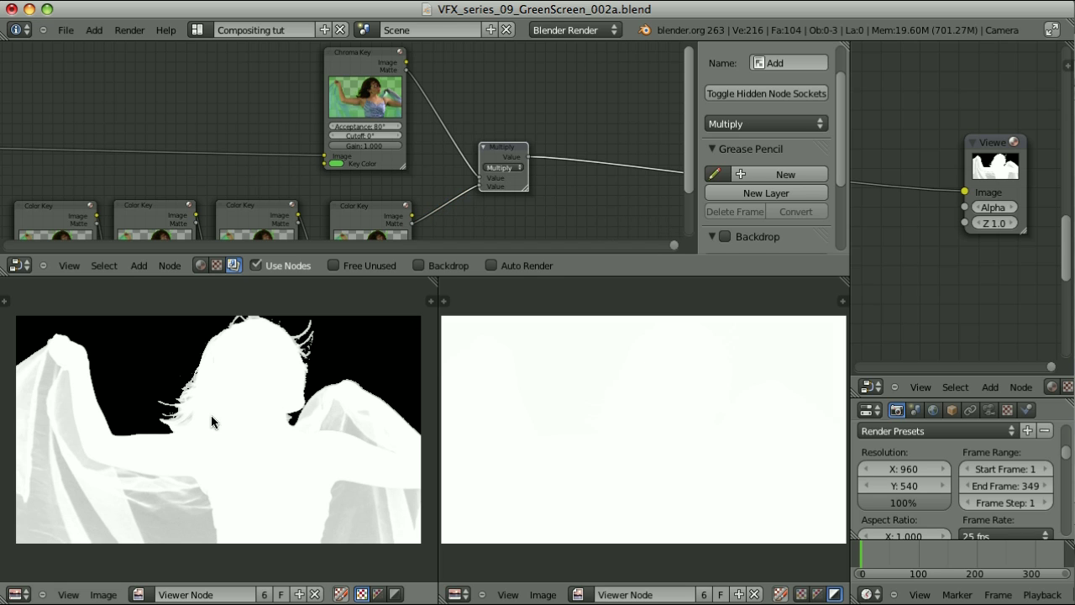
pyautogui.scroll(-3, 543, 117)
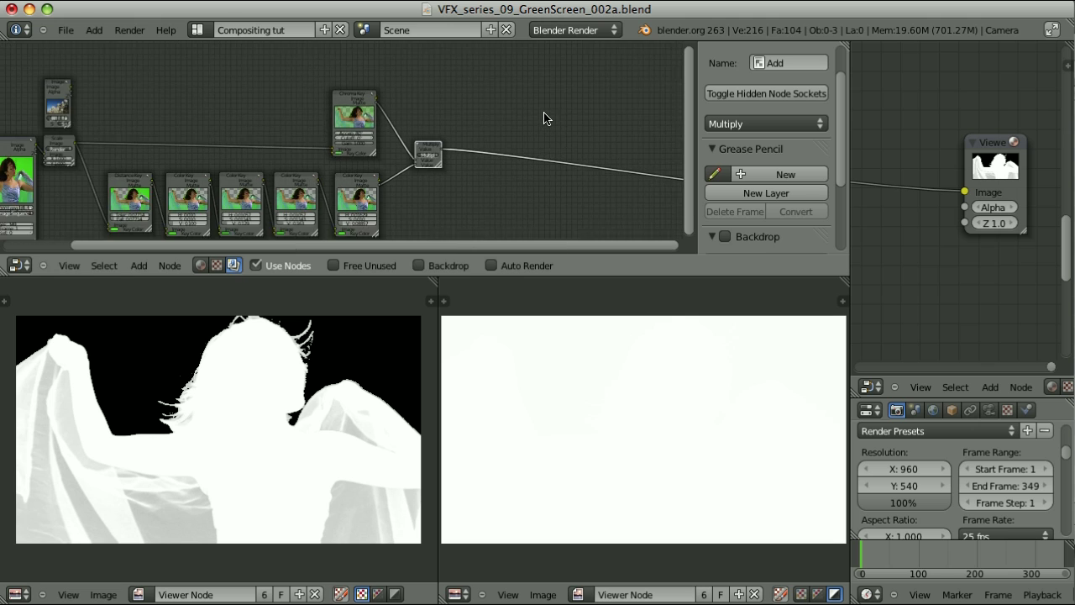
pyautogui.scroll(-2, 544, 118)
pyautogui.moveTo(416, 151); pyautogui.dragTo(456, 136)
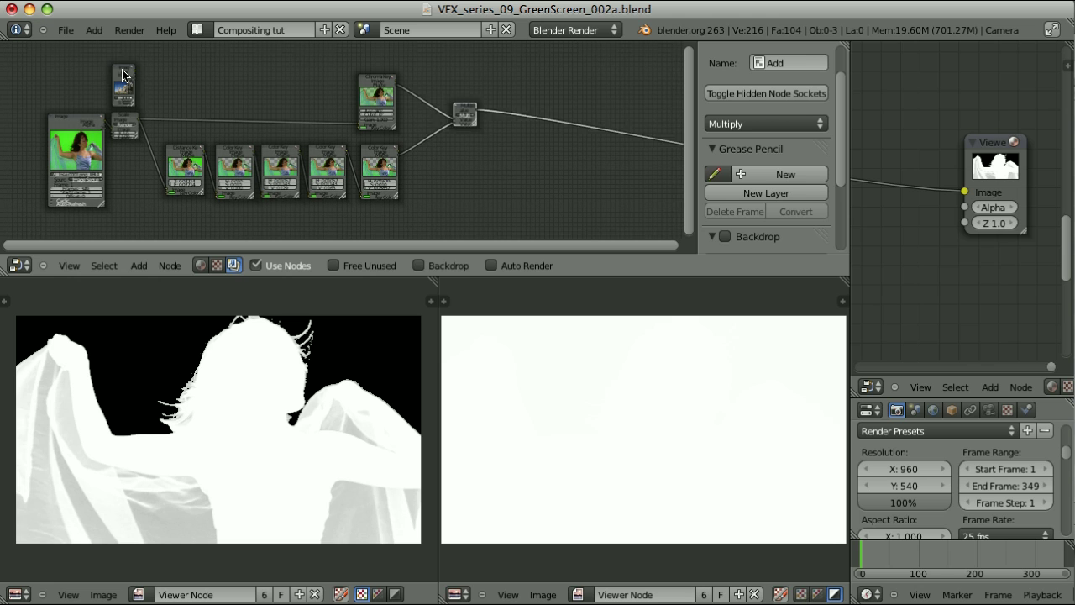
# Add a Set Alpha node above the graph, moving the small image node aside
pyautogui.moveTo(101, 88); pyautogui.dragTo(38, 77)
pyautogui.hotkey('shift', 'a')
pyautogui.moveTo(483, 172)
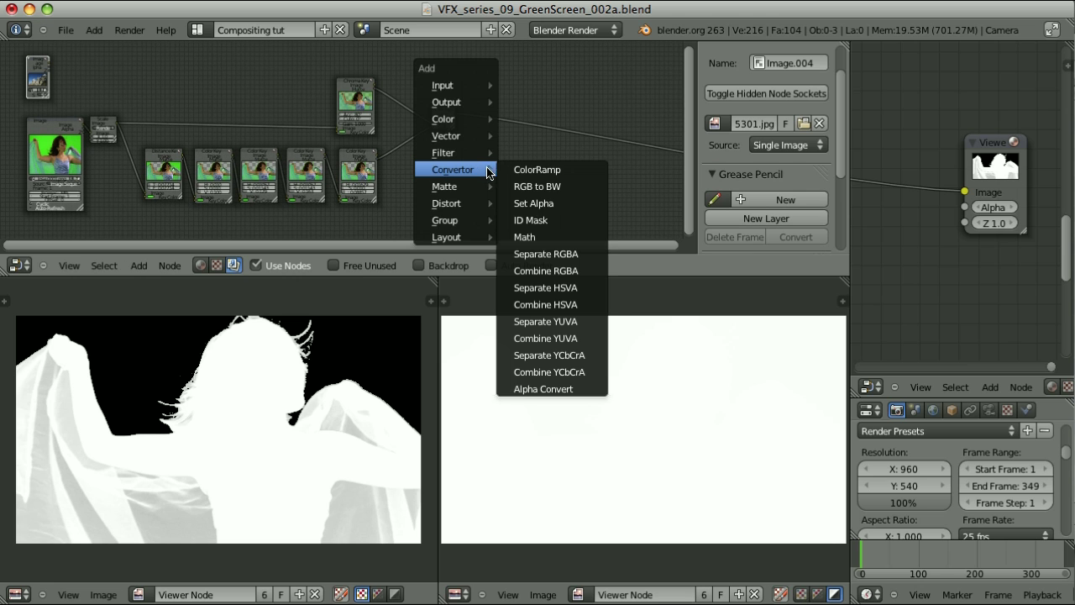
pyautogui.click(534, 204)
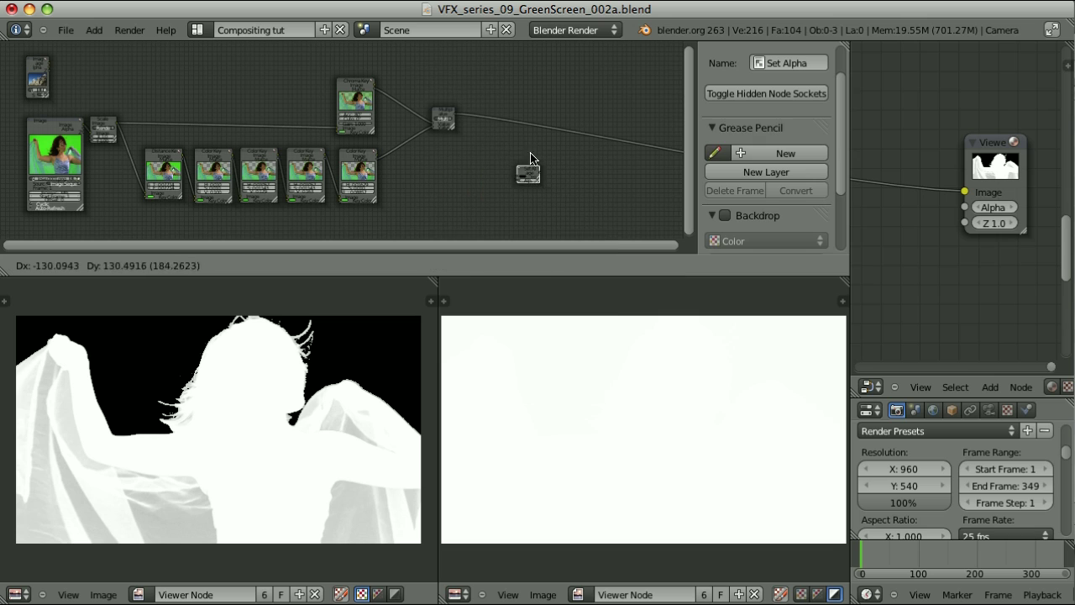
pyautogui.click(503, 59)
# Connect the Scale footage to Set Alpha's Image and Multiply to its Alpha, viewing the result
pyautogui.click(107, 124)
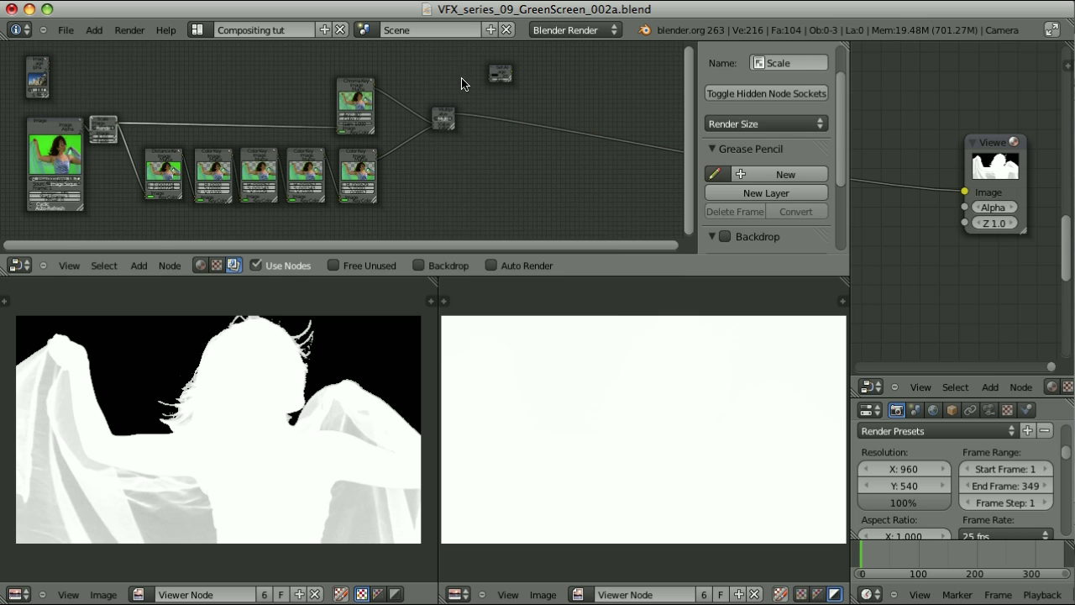
pyautogui.click(500, 75)
pyautogui.press('f')
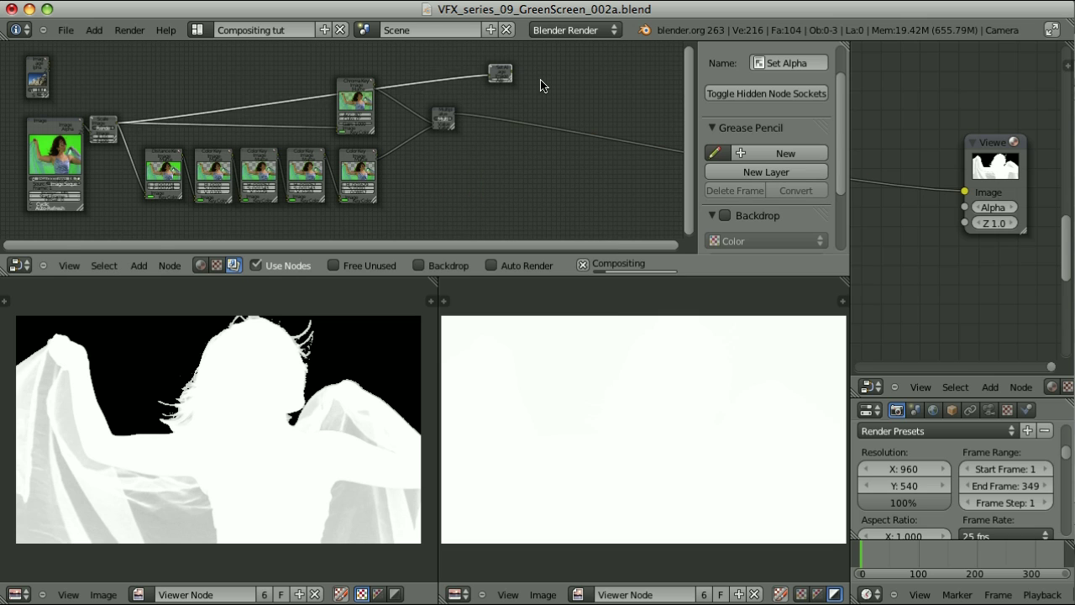
pyautogui.scroll(5, 547, 99)
pyautogui.moveTo(491, 205); pyautogui.dragTo(483, 122, button='middle')
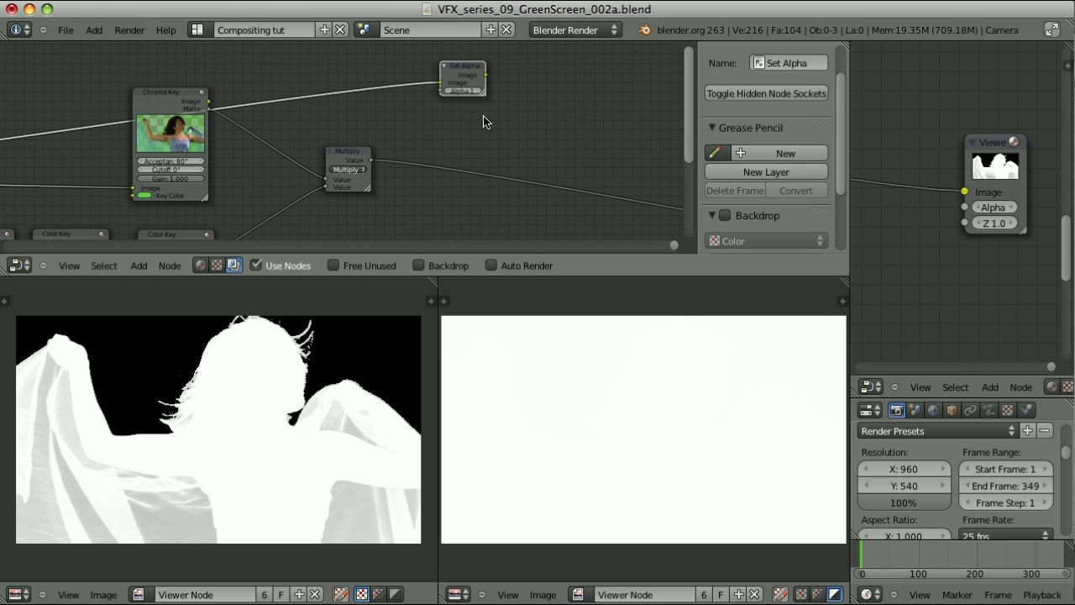
pyautogui.click(345, 157)
pyautogui.click(461, 76)
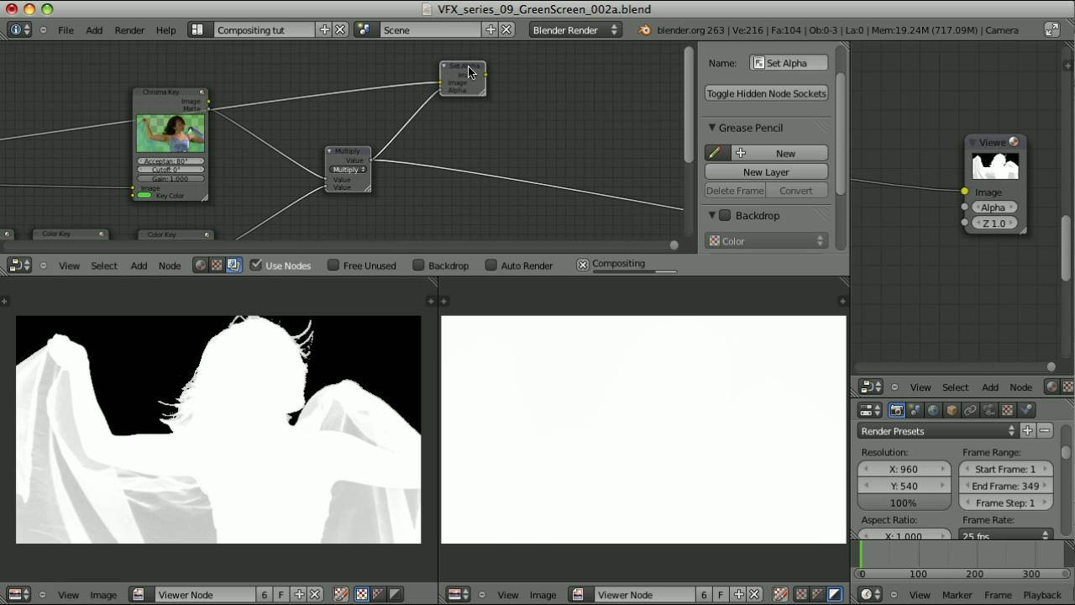
pyautogui.keyDown('ctrl'); pyautogui.keyDown('shift'); pyautogui.click(458, 74); pyautogui.keyUp('shift'); pyautogui.keyUp('ctrl')
# Show transparency as a checkerboard in the image preview
pyautogui.click(379, 594)
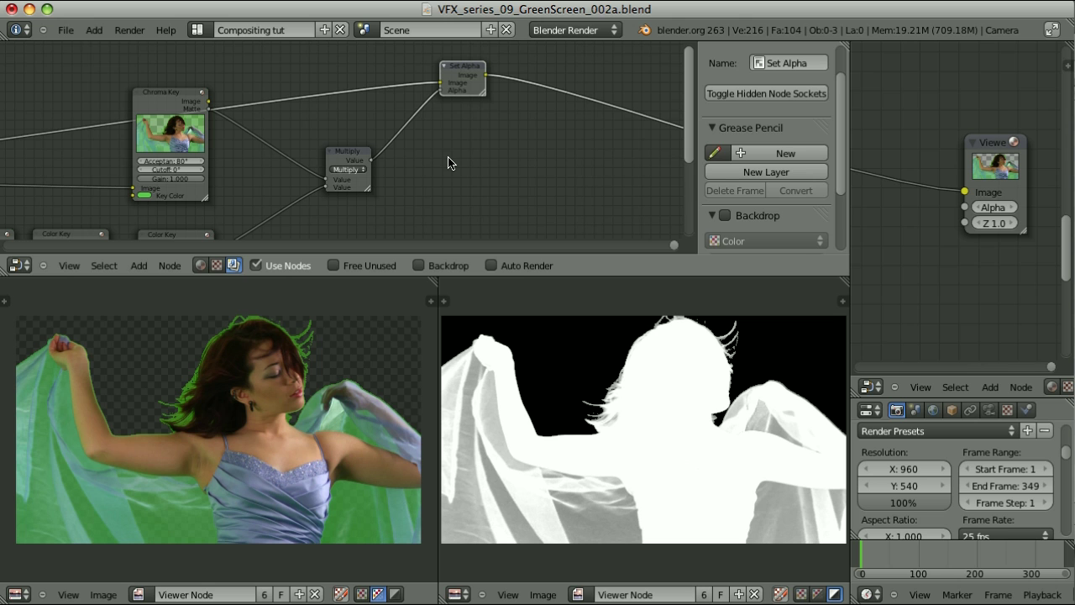
pyautogui.scroll(-4, 446, 163)
pyautogui.scroll(-1, 355, 182)
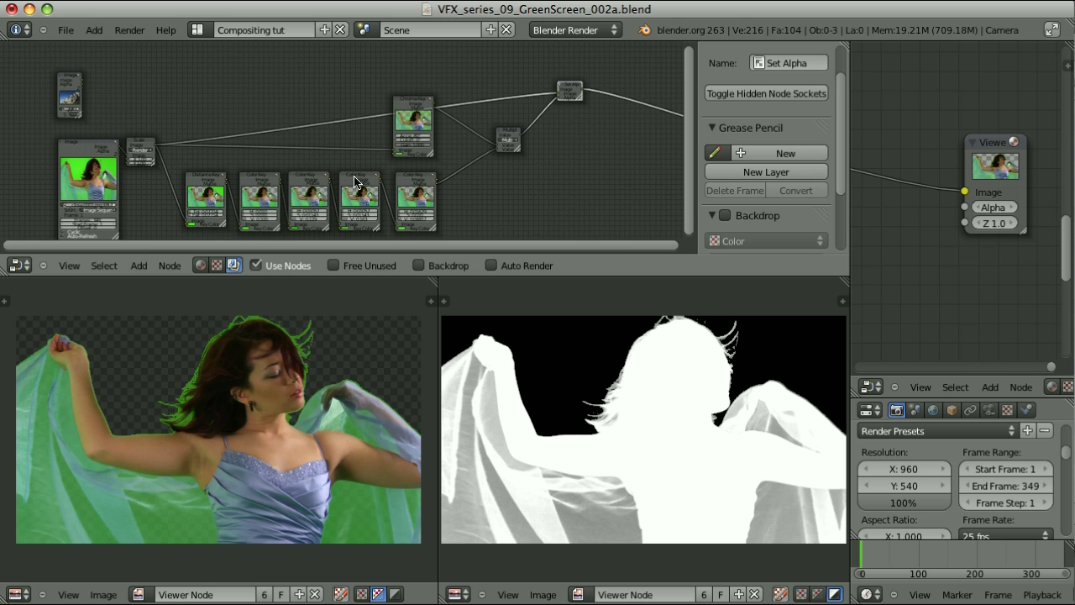
# Collapse the keying nodes and spread them apart
pyautogui.press('h')
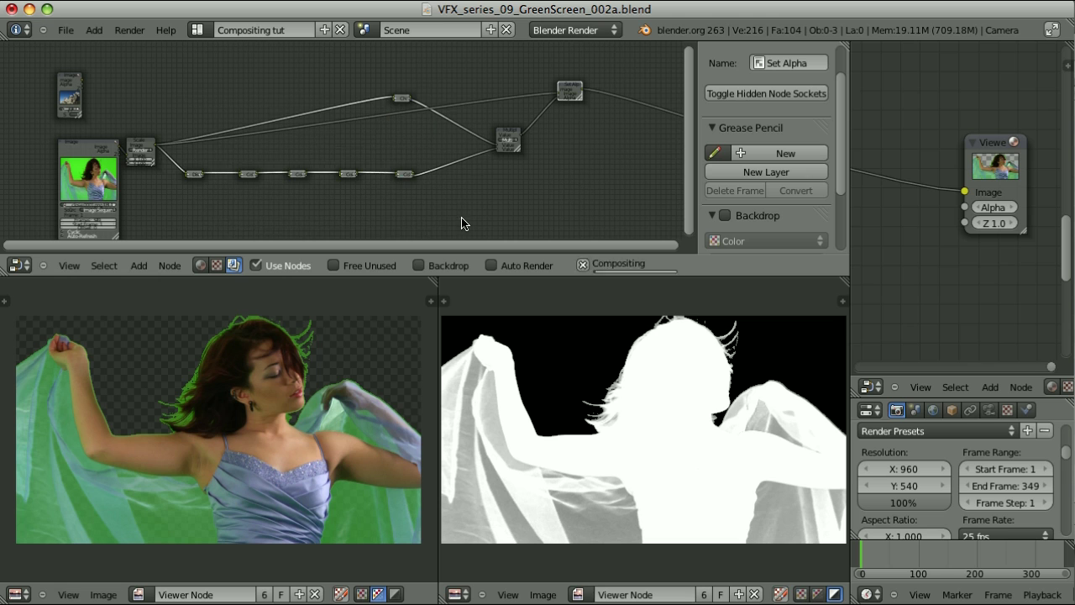
pyautogui.press('s')
pyautogui.press('Escape')
# Add a Mix colour node and collapse it to a small bar
pyautogui.hotkey('shift', 'a')
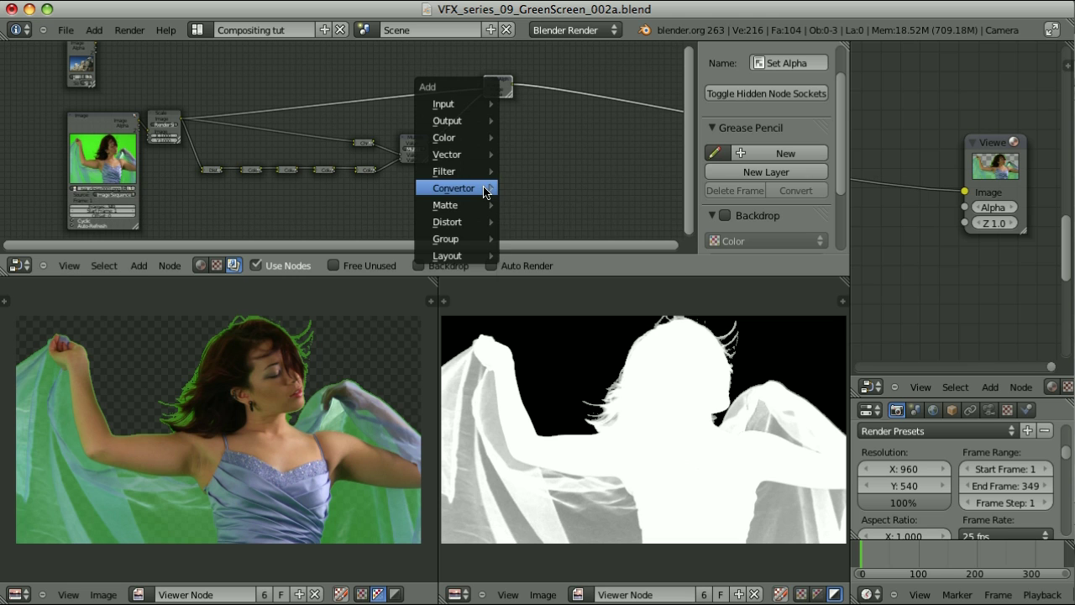
pyautogui.moveTo(470, 138)
pyautogui.click(529, 154)
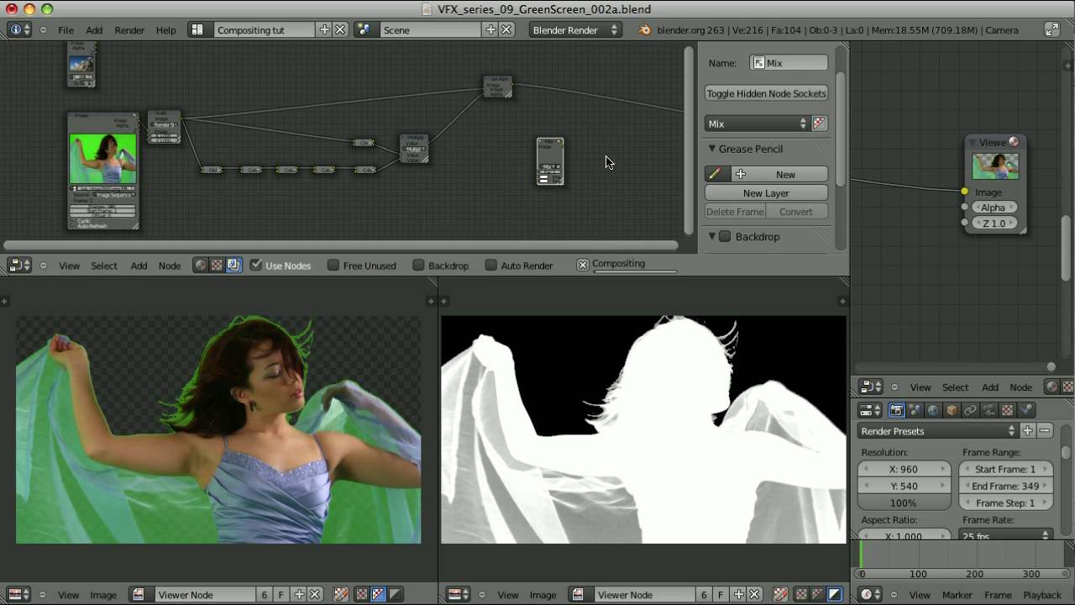
pyautogui.scroll(4, 517, 138)
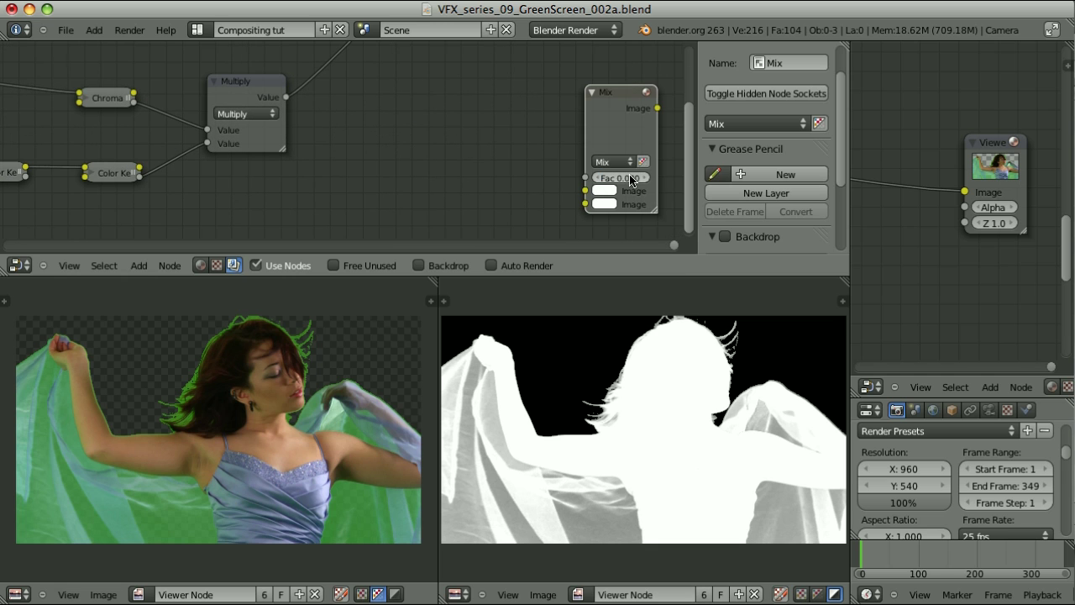
pyautogui.press('h')
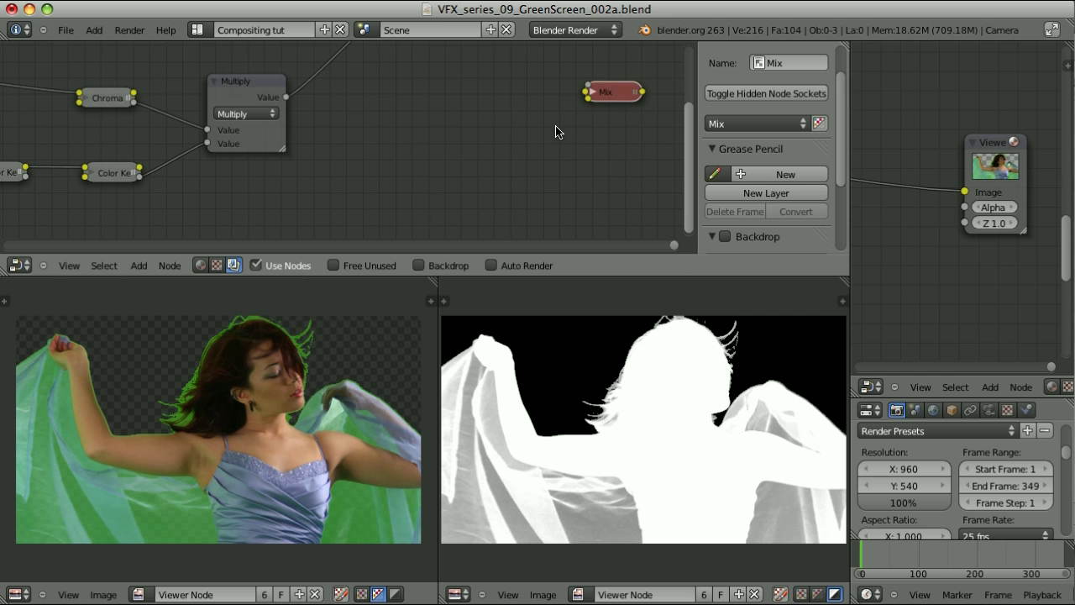
pyautogui.scroll(-4, 517, 164)
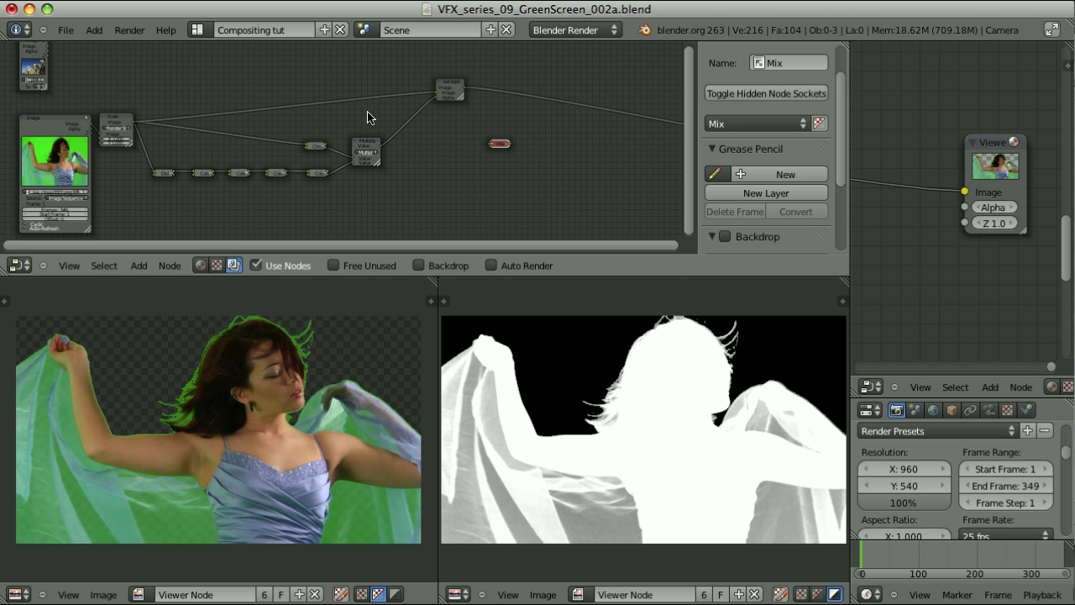
# Insert the Mix node and a duplicate onto the upper footage link into Set Alpha
pyautogui.press('g')
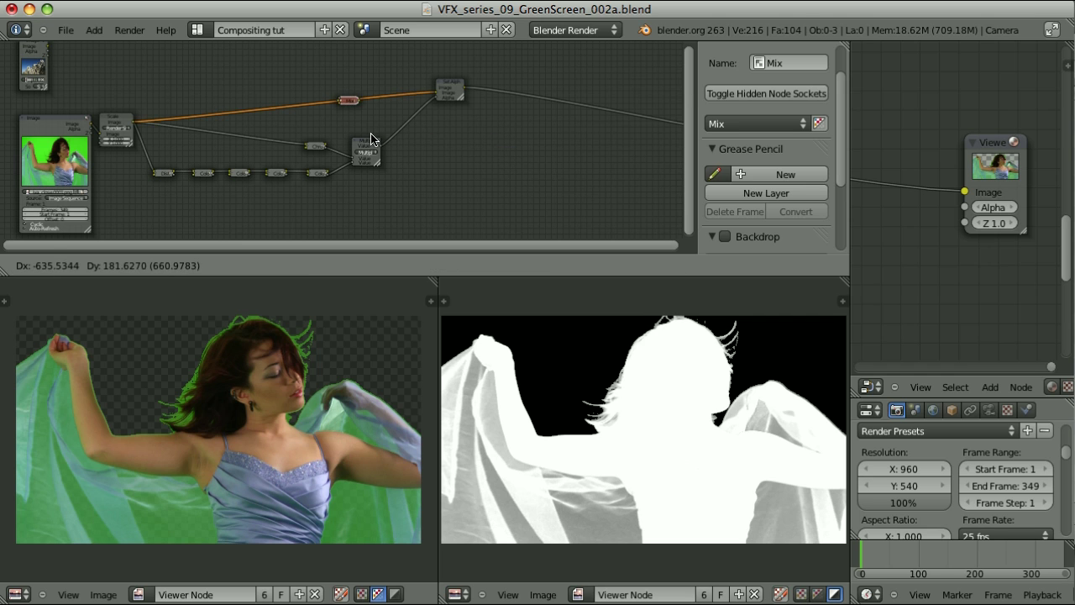
pyautogui.click(428, 153)
pyautogui.press('g')
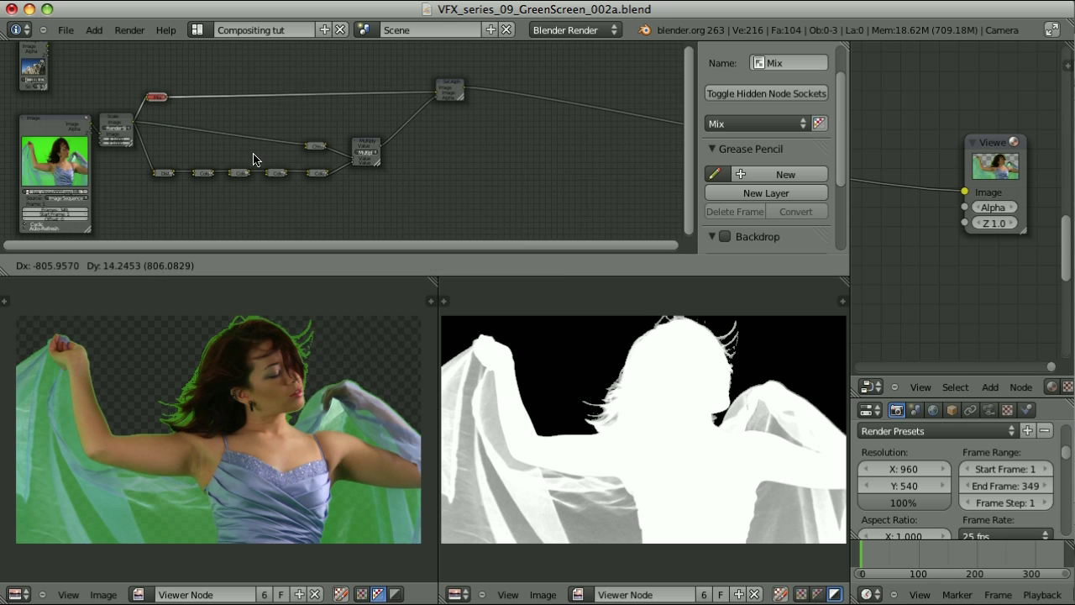
pyautogui.click(252, 157)
pyautogui.hotkey('shift', 'd')
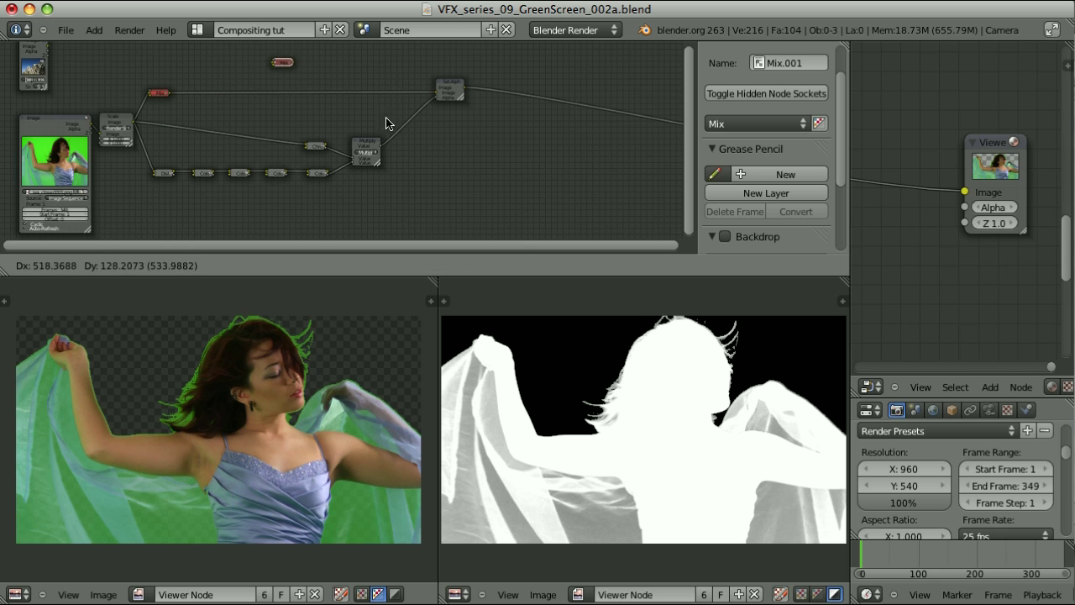
pyautogui.click(465, 160)
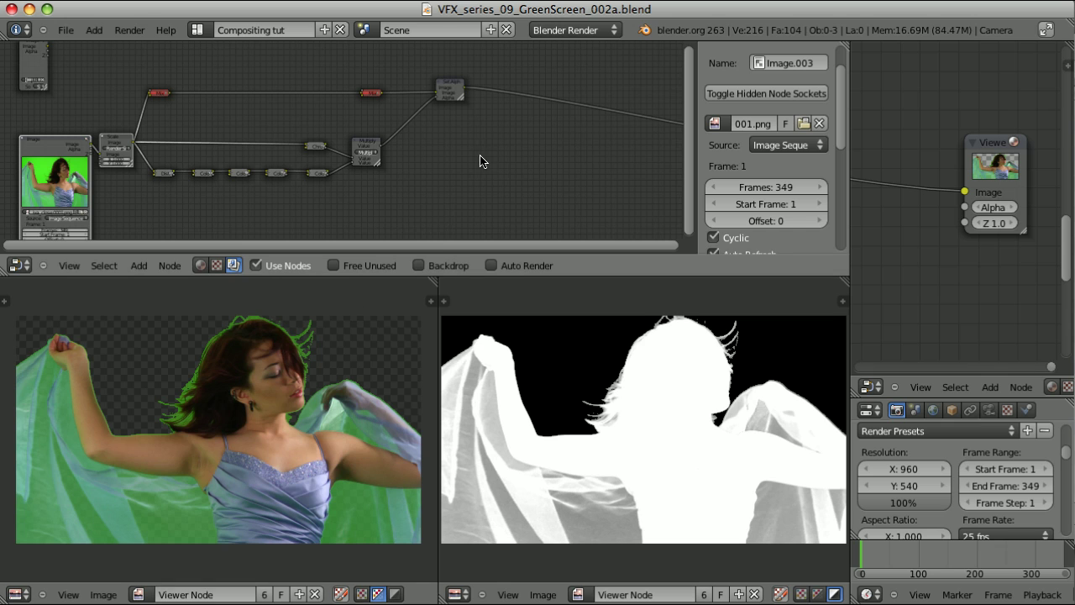
# Add a Color Spill node and insert it between Set Alpha and the viewer
pyautogui.hotkey('shift', 'a')
pyautogui.moveTo(453, 227)
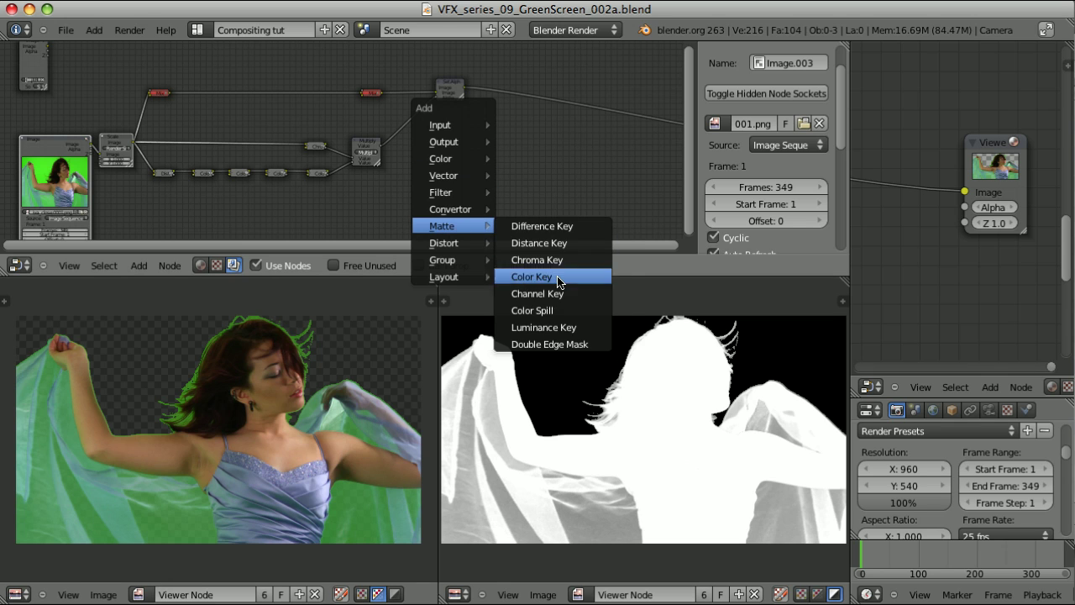
pyautogui.click(534, 311)
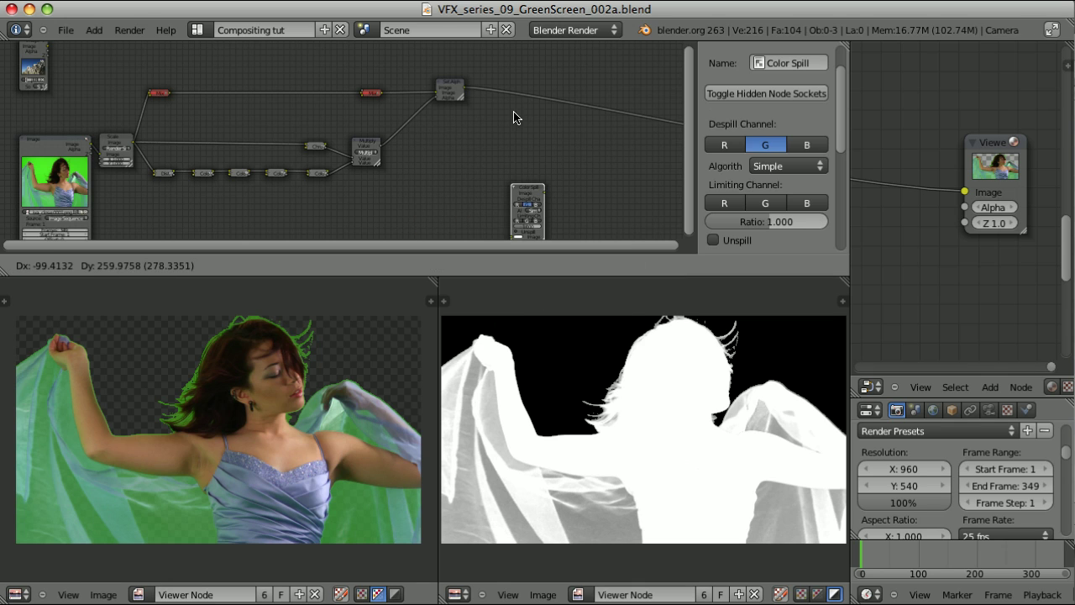
pyautogui.click(512, 61)
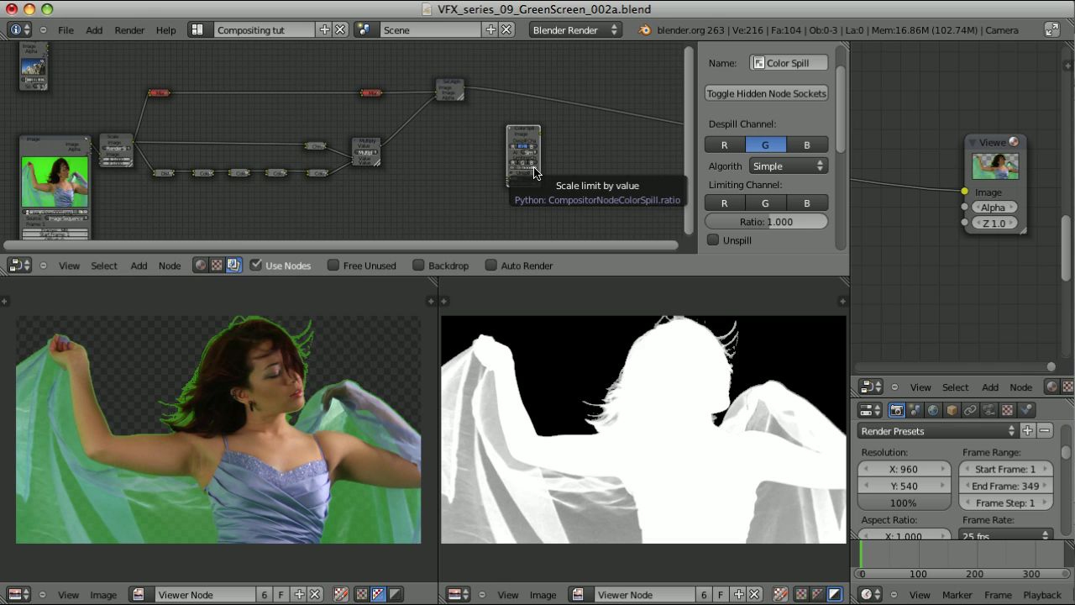
pyautogui.moveTo(534, 173); pyautogui.dragTo(538, 119)
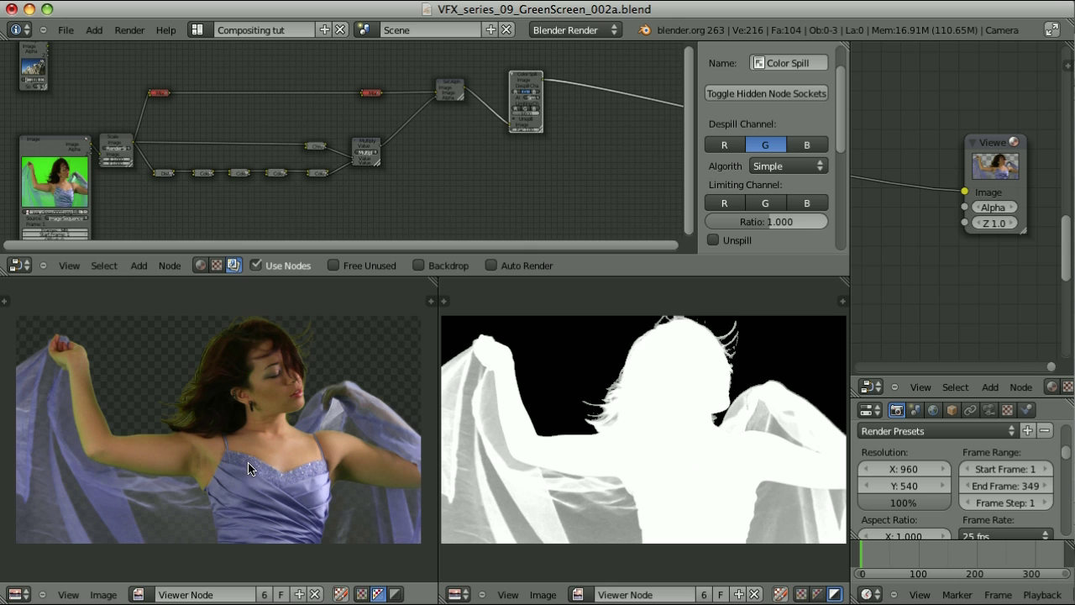
# Set Color Spill to the Average algorithm with Ratio 0.957 and move it beside Set Alpha
pyautogui.scroll(-1, 547, 163)
pyautogui.scroll(2, 579, 168)
pyautogui.scroll(4, 585, 168)
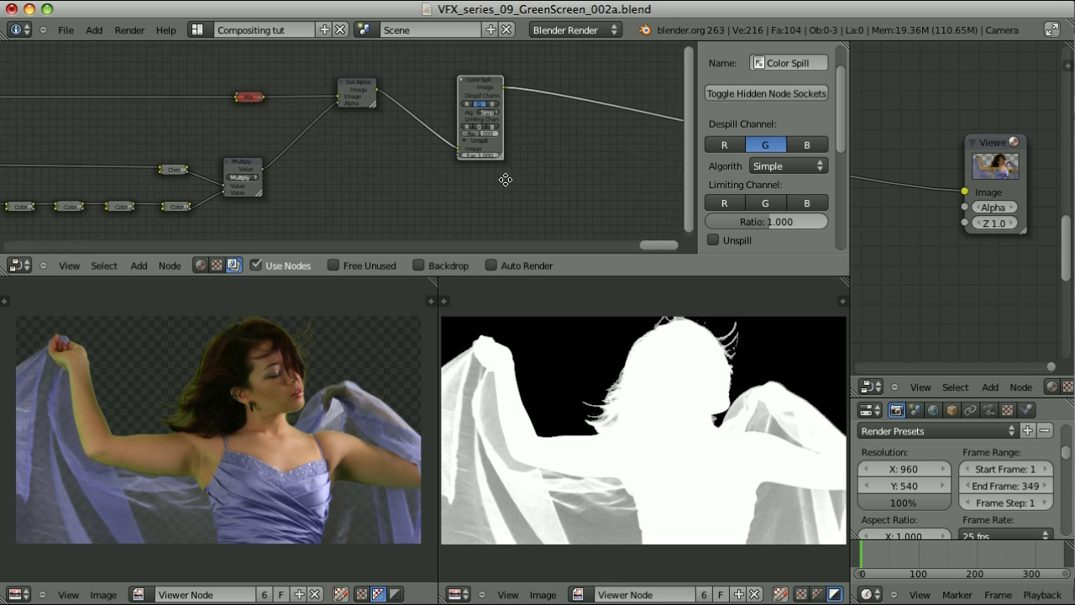
pyautogui.scroll(1, 492, 158)
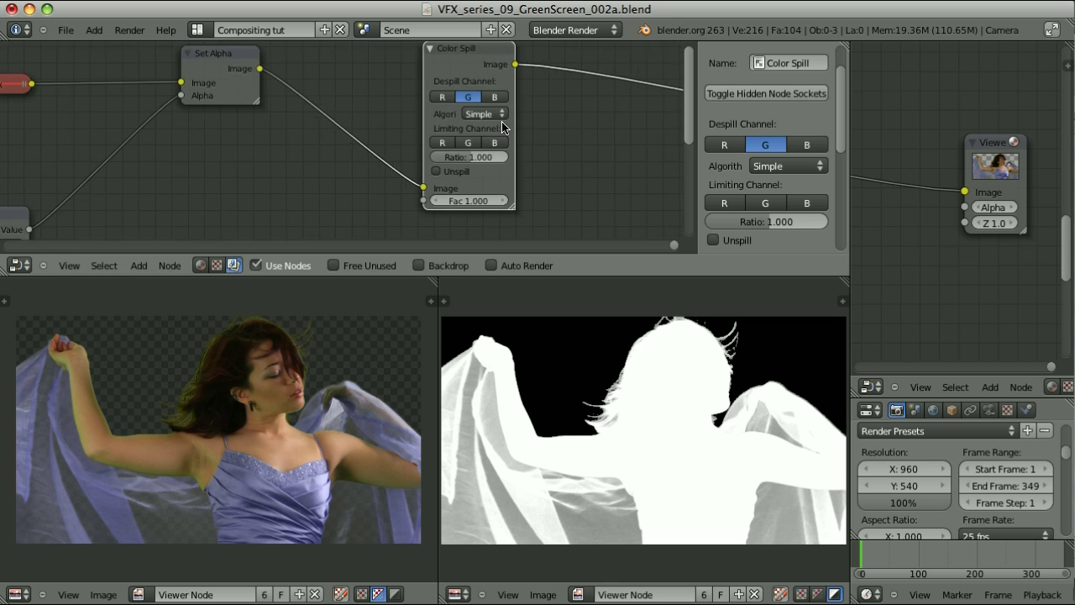
pyautogui.click(481, 113)
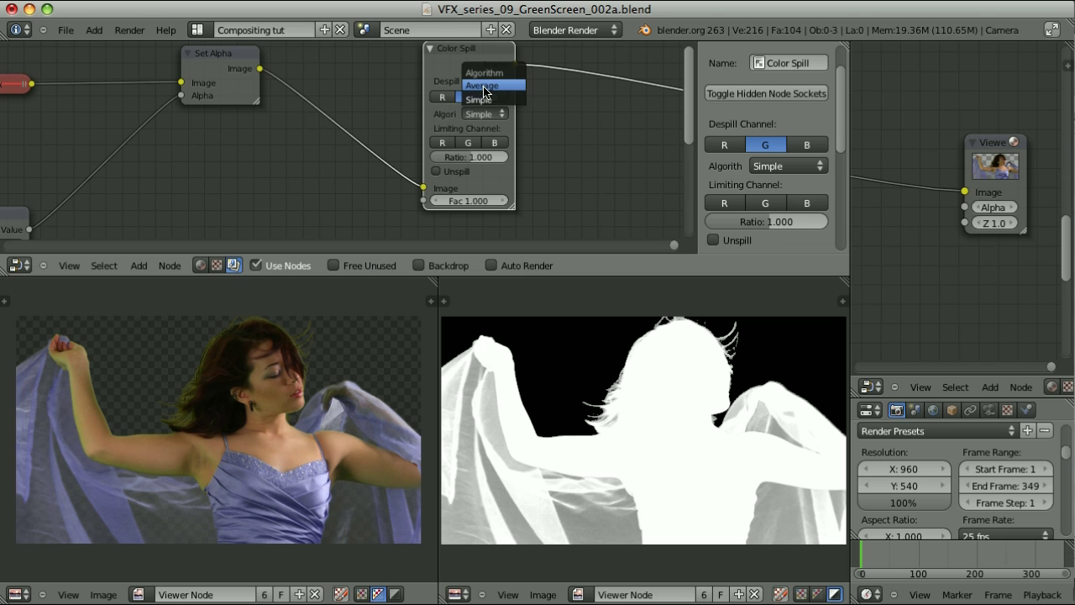
pyautogui.click(482, 84)
pyautogui.moveTo(470, 135); pyautogui.dragTo(466, 131)
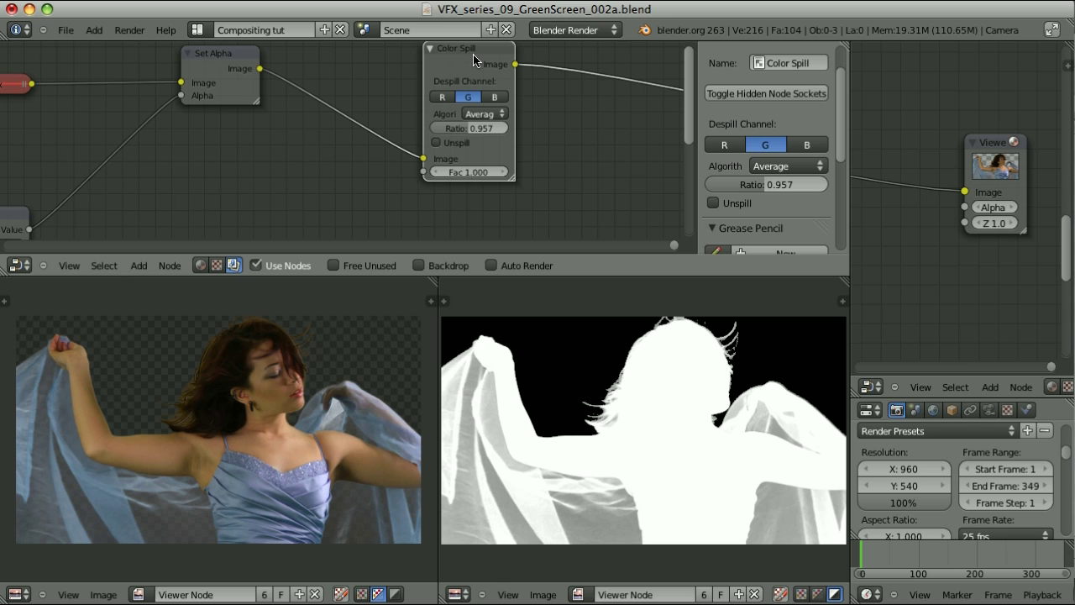
pyautogui.moveTo(474, 59); pyautogui.dragTo(340, 72)
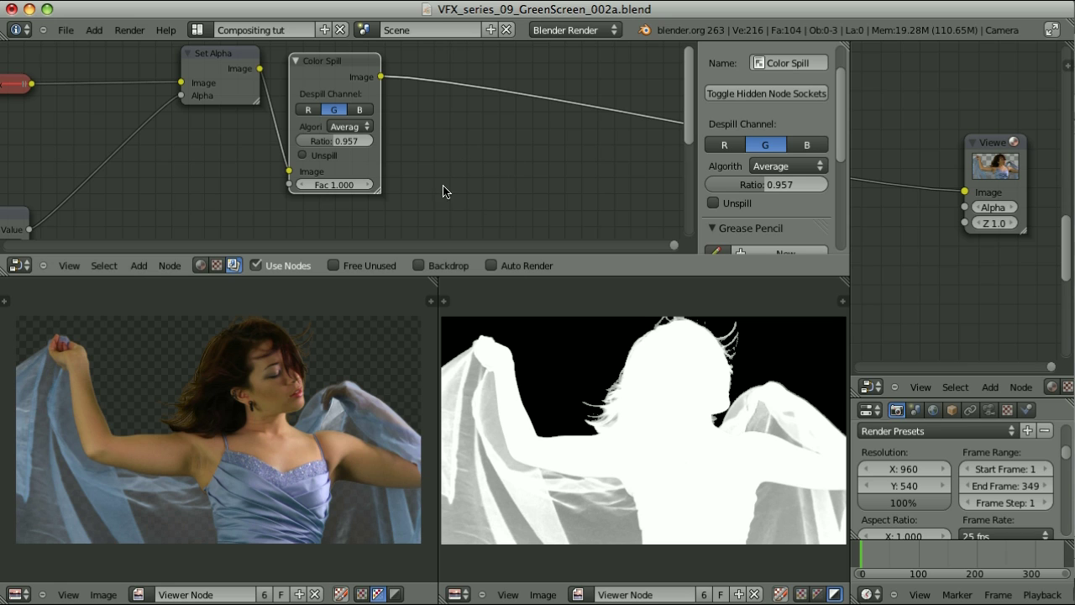
# Zoom and pan the keyed image and matte viewers to inspect the hair fringe and shoulder
pyautogui.scroll(5, 204, 440)
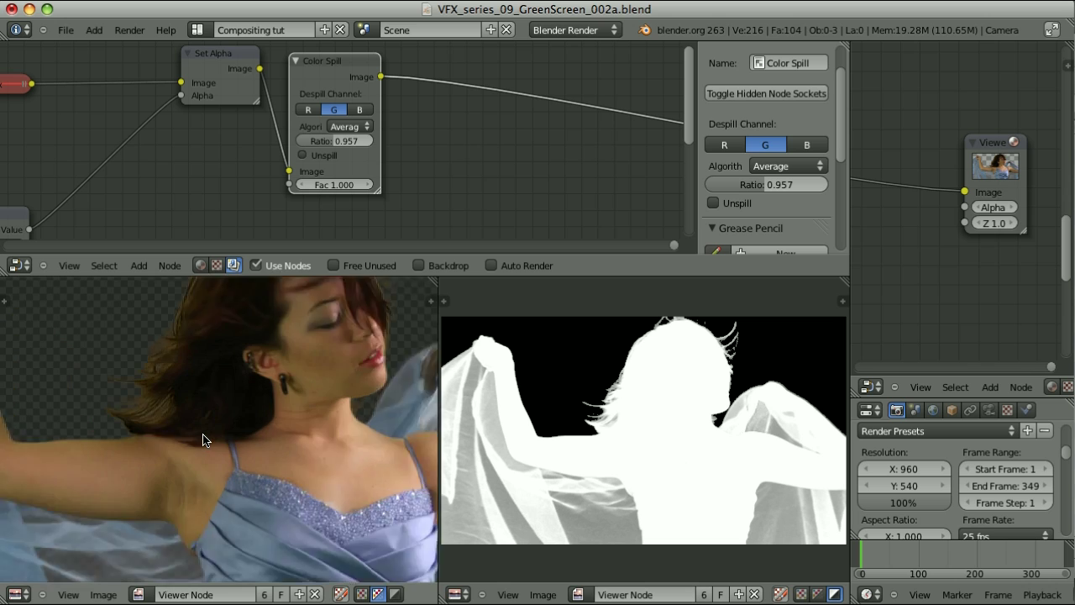
pyautogui.moveTo(183, 439); pyautogui.dragTo(308, 405, button='middle')
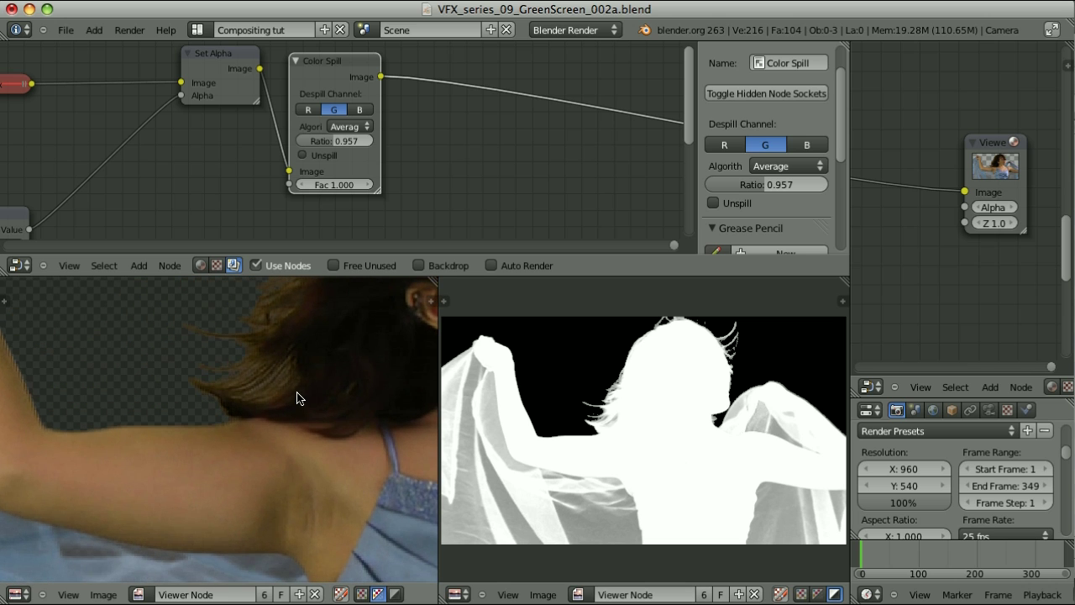
pyautogui.scroll(-2, 370, 460)
pyautogui.scroll(4, 372, 462)
pyautogui.scroll(-2, 370, 383)
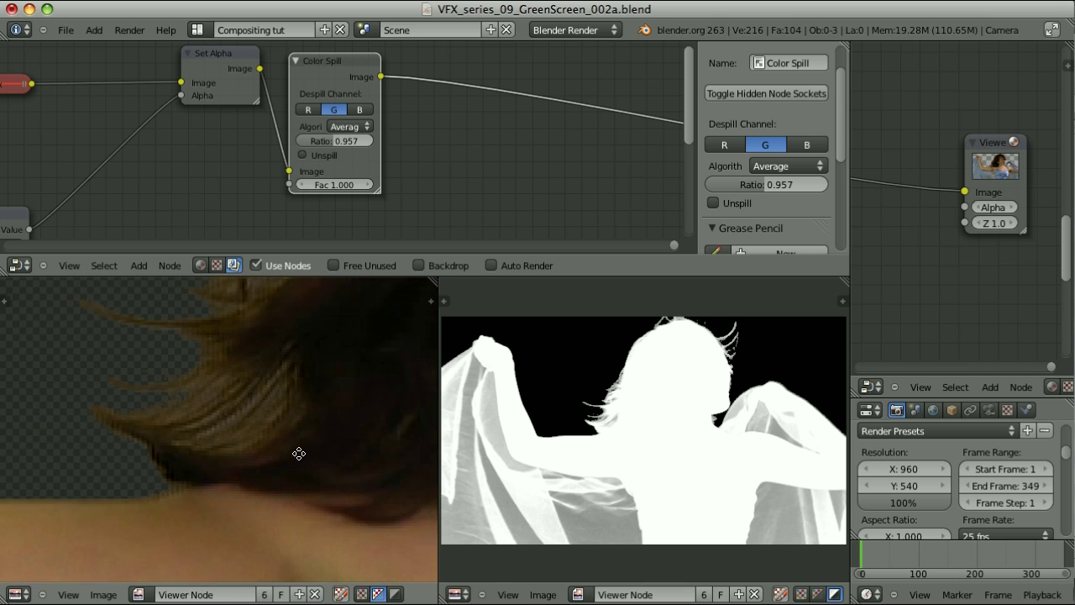
pyautogui.scroll(-1, 300, 451)
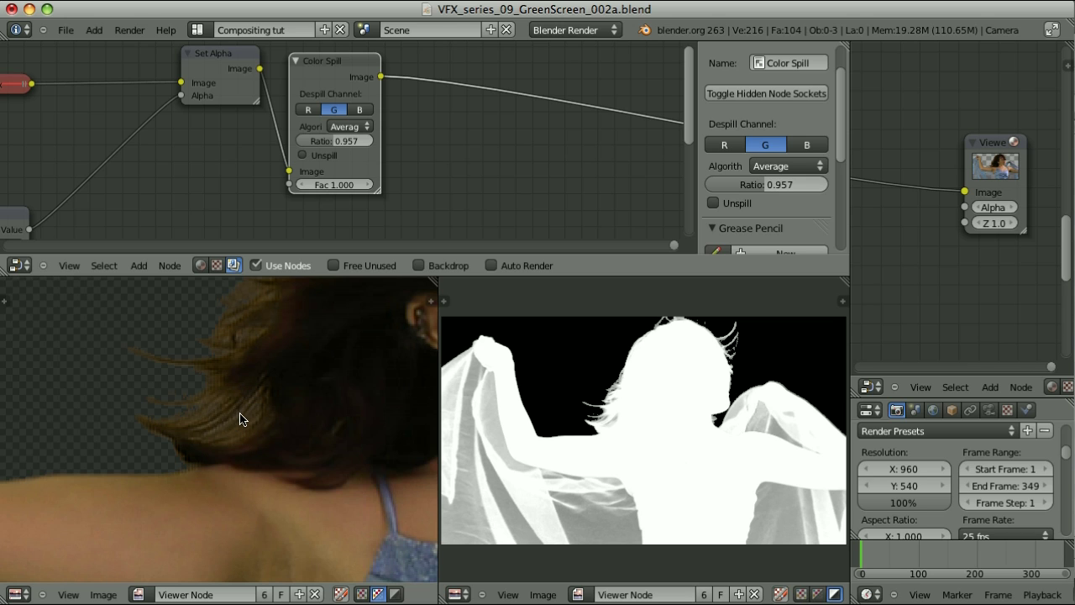
pyautogui.scroll(6, 699, 439)
pyautogui.scroll(-1, 682, 439)
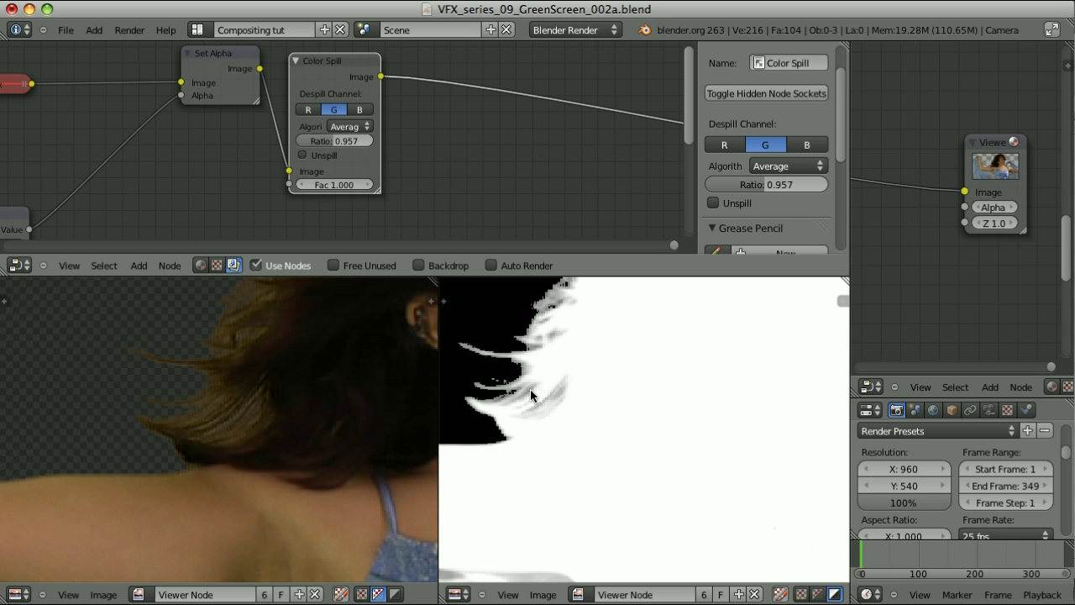
pyautogui.scroll(-3, 513, 392)
pyautogui.scroll(-3, 142, 191)
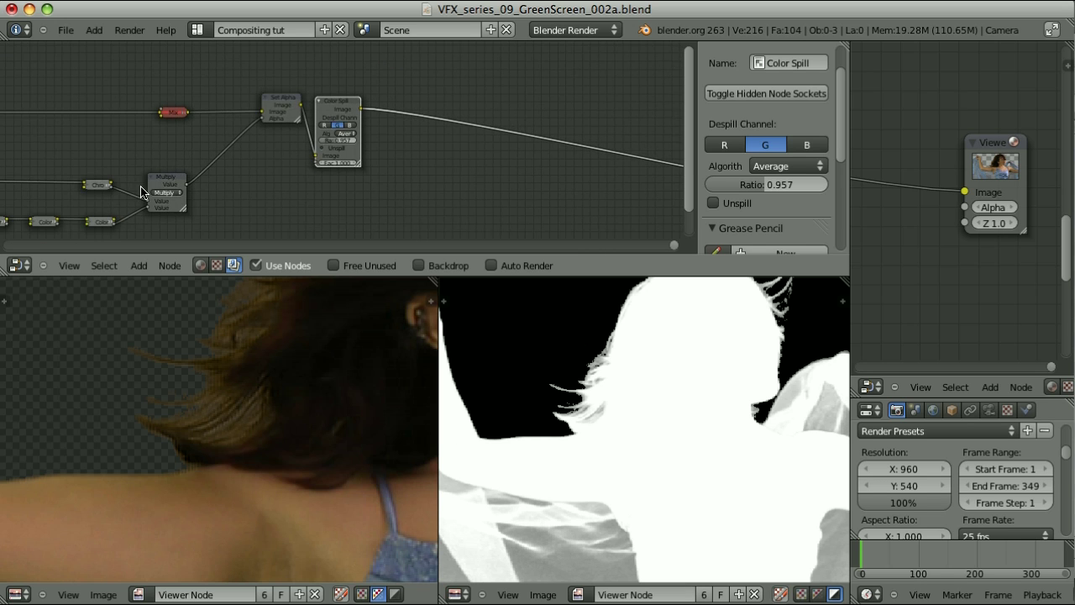
# Bring the Multiply and Color Key nodes into view and select the Chroma Key node
pyautogui.moveTo(141, 191); pyautogui.dragTo(384, 173, button='middle')
pyautogui.scroll(3, 375, 180)
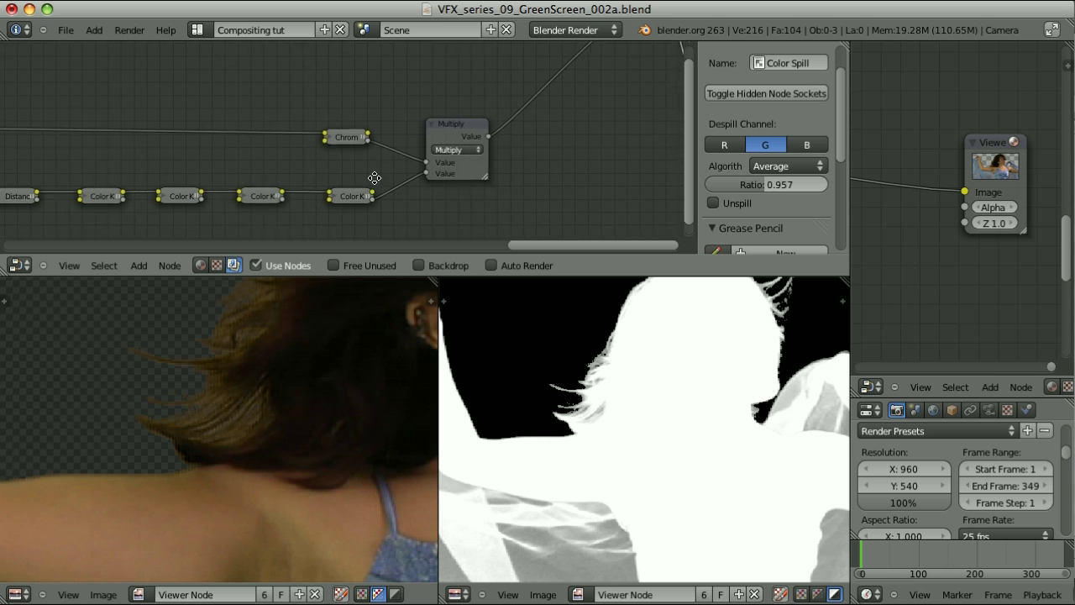
pyautogui.click(345, 136)
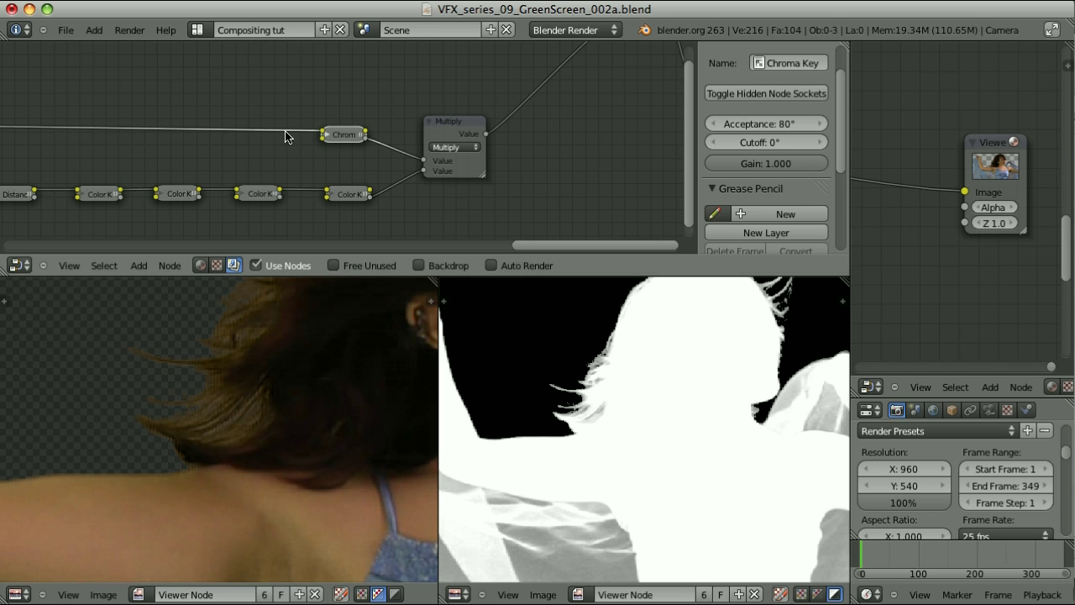
# Slide Chroma Key left and drop an RGB Curves node onto its link to Multiply
pyautogui.press('g')
pyautogui.press('x')
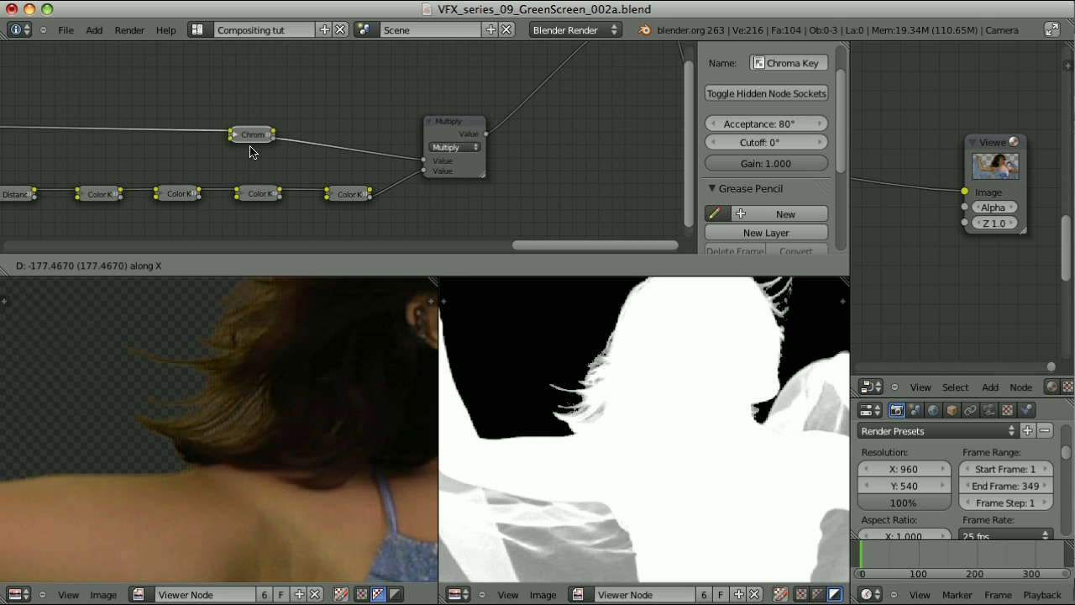
pyautogui.click(252, 149)
pyautogui.hotkey('shift', 'a')
pyautogui.moveTo(358, 168)
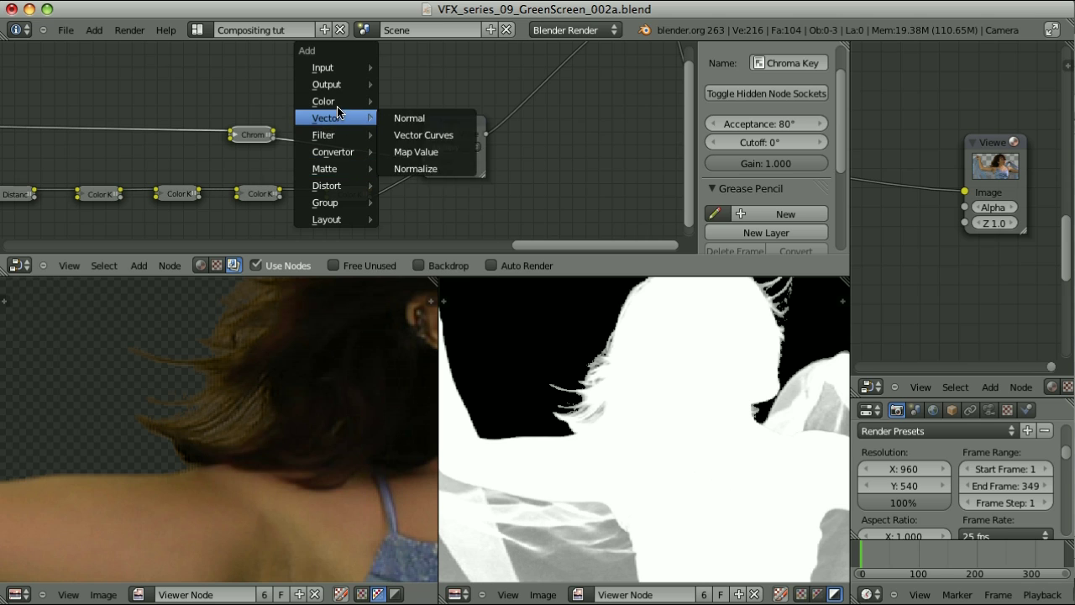
pyautogui.moveTo(326, 101)
pyautogui.click(439, 100)
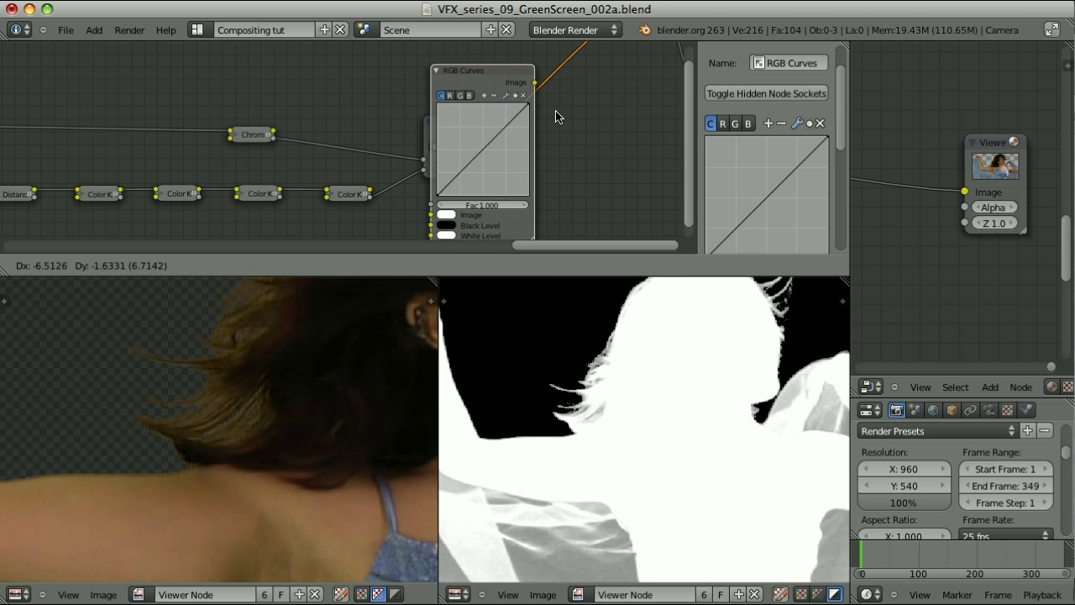
pyautogui.click(355, 165)
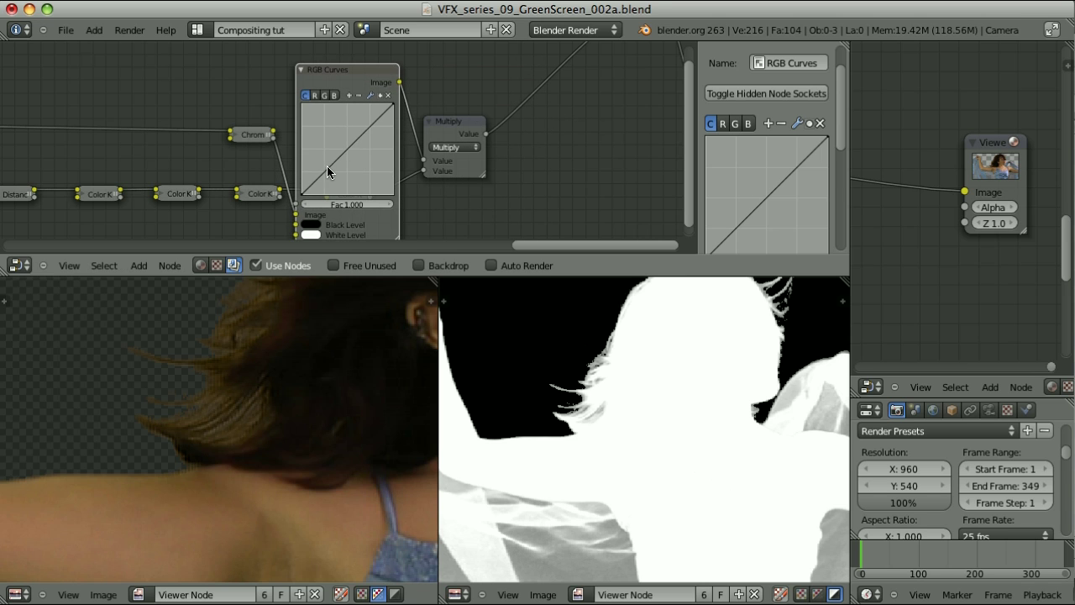
# Bend the curve to darken low matte values, collapse the node, place it, and mute it to compare
pyautogui.moveTo(325, 169); pyautogui.dragTo(330, 173)
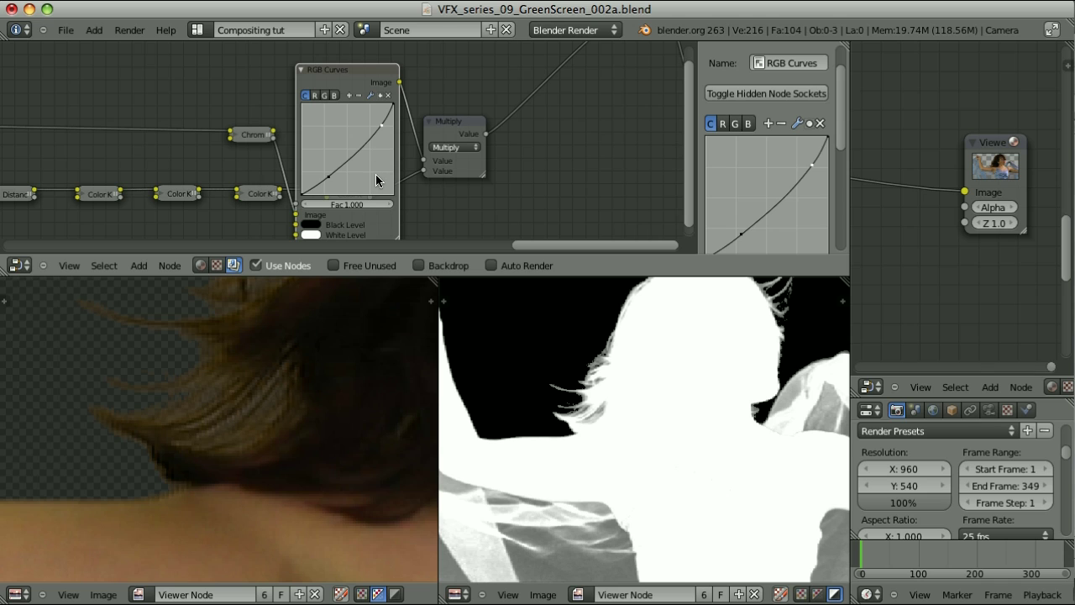
pyautogui.press('h')
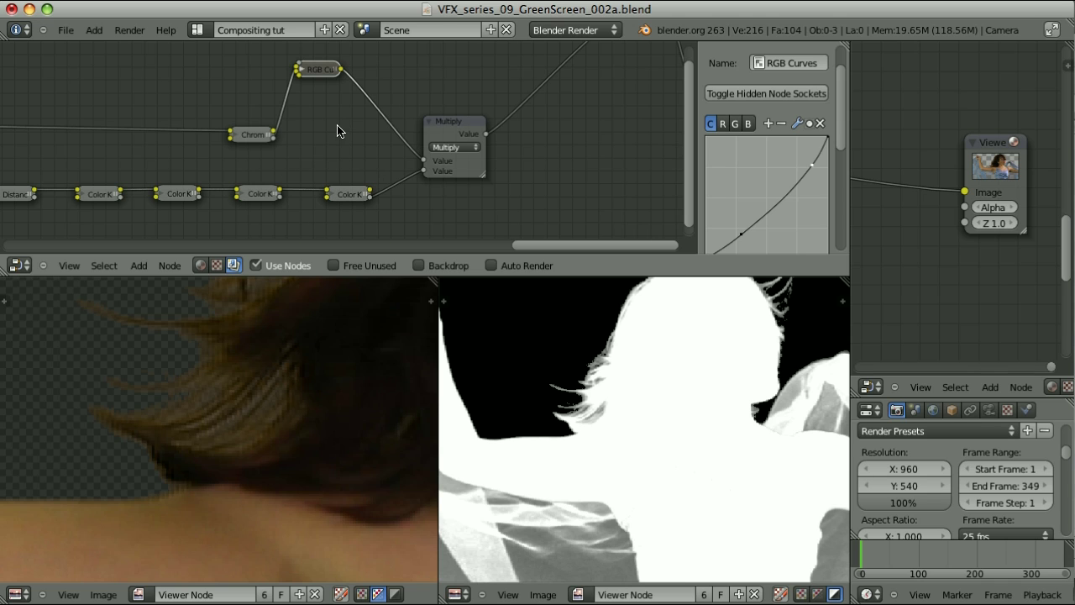
pyautogui.press('g')
pyautogui.click(376, 161)
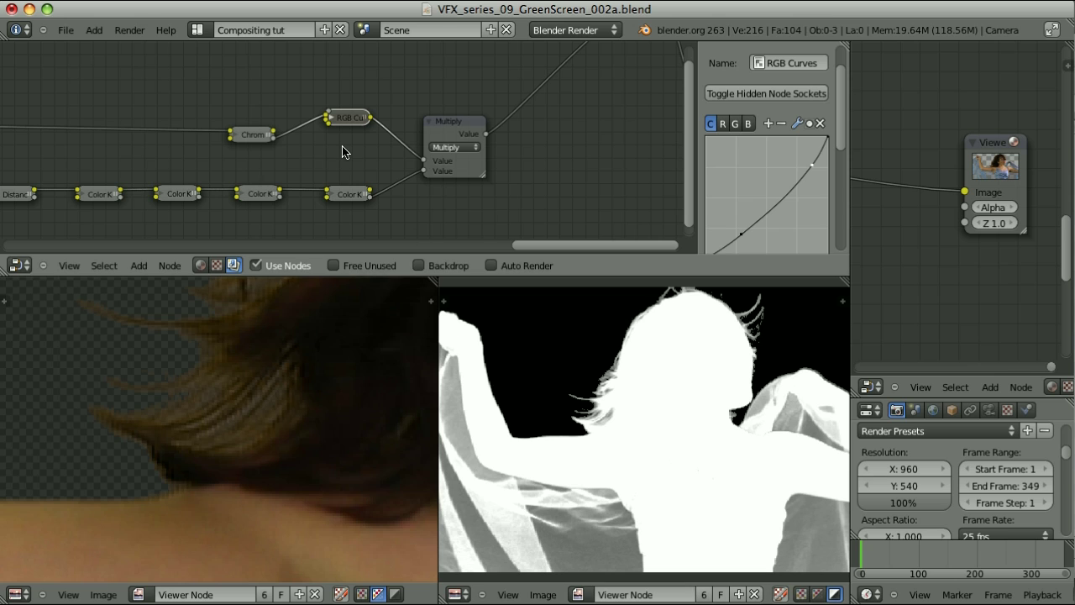
pyautogui.press('m')
pyautogui.press('m')
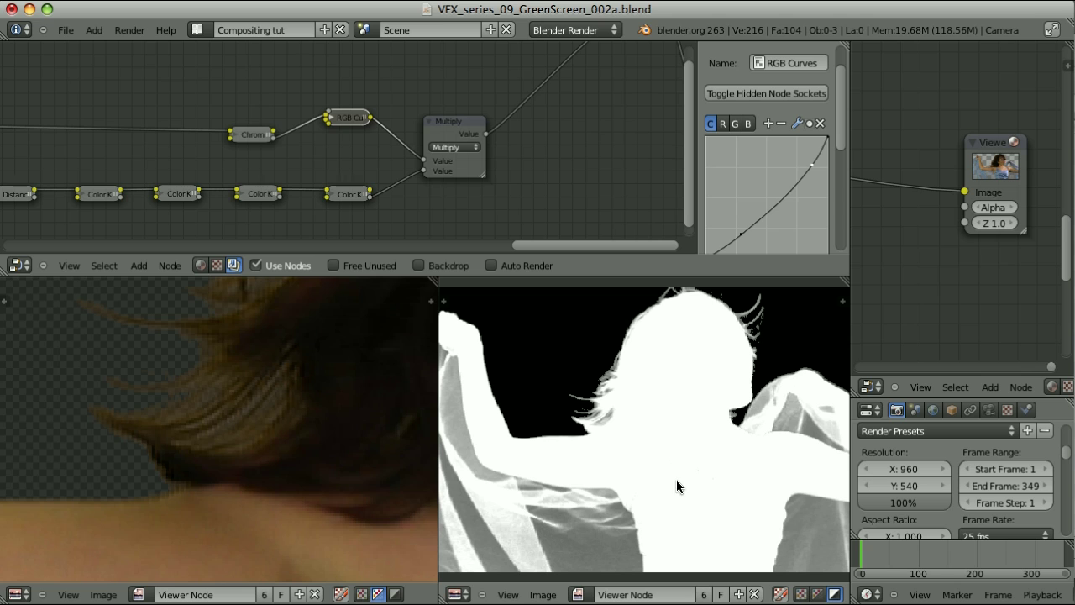
# Duplicate the RGB Curves node below the original and review Chroma Key and both curves nodes
pyautogui.scroll(-2, 476, 211)
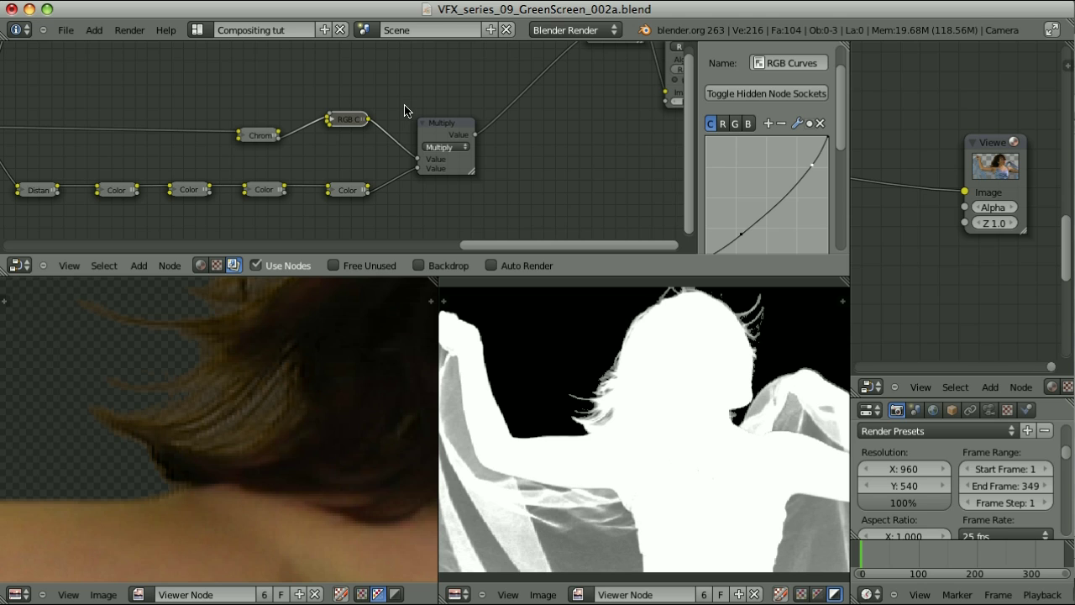
pyautogui.hotkey('shift', 'd')
pyautogui.click(404, 140)
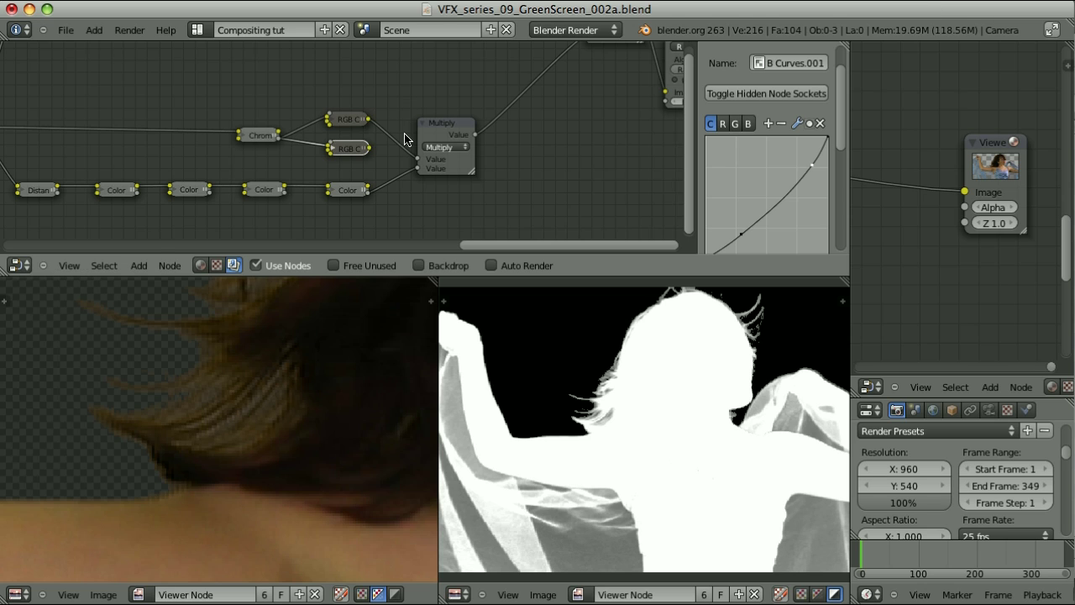
pyautogui.scroll(2, 429, 164)
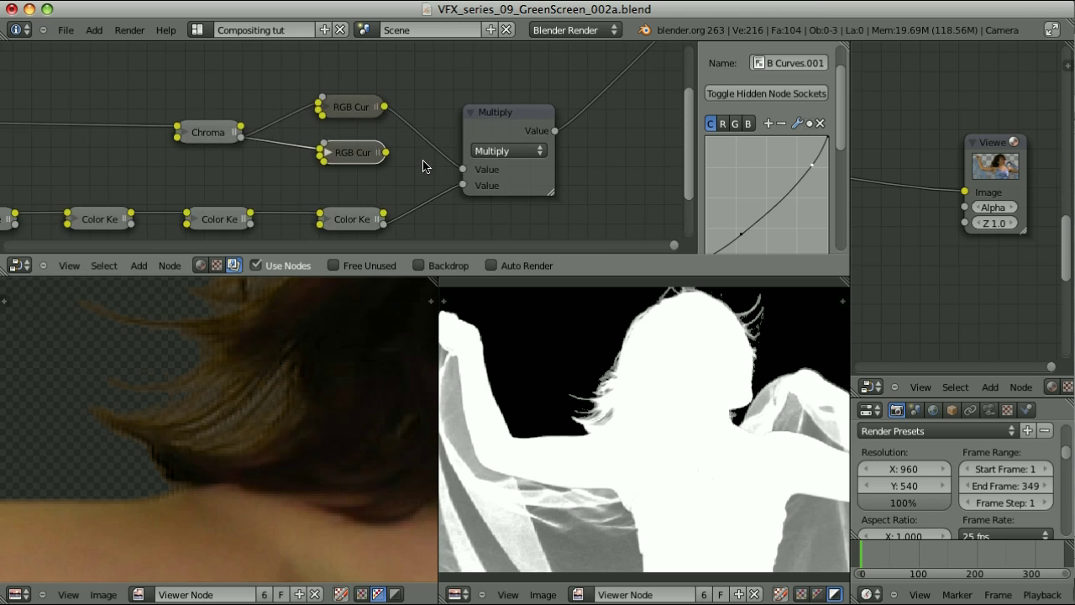
pyautogui.click(206, 134)
pyautogui.scroll(1, 330, 160)
pyautogui.click(349, 104)
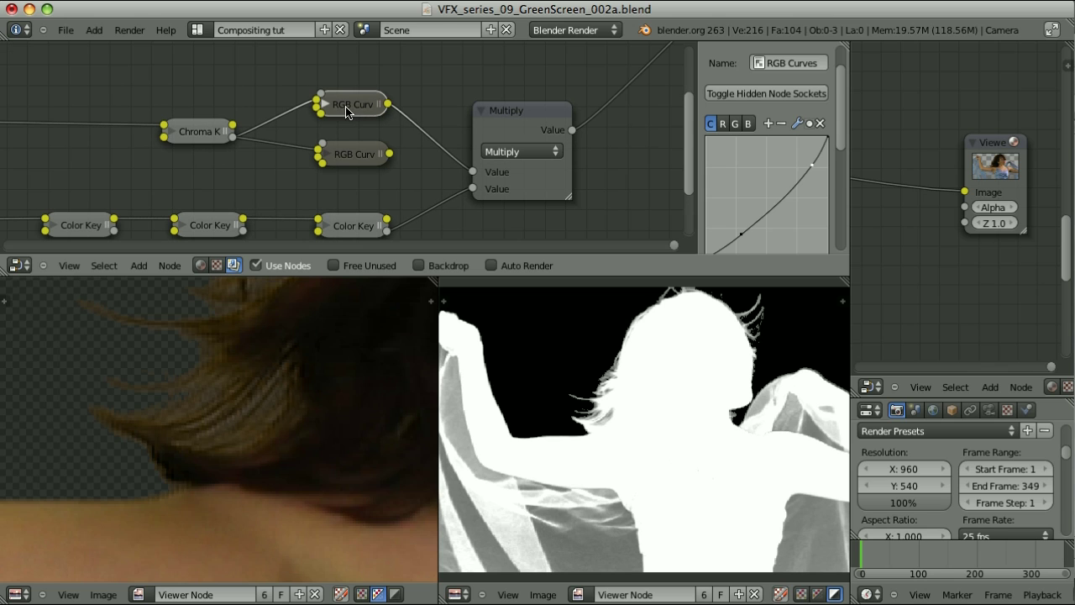
pyautogui.click(359, 154)
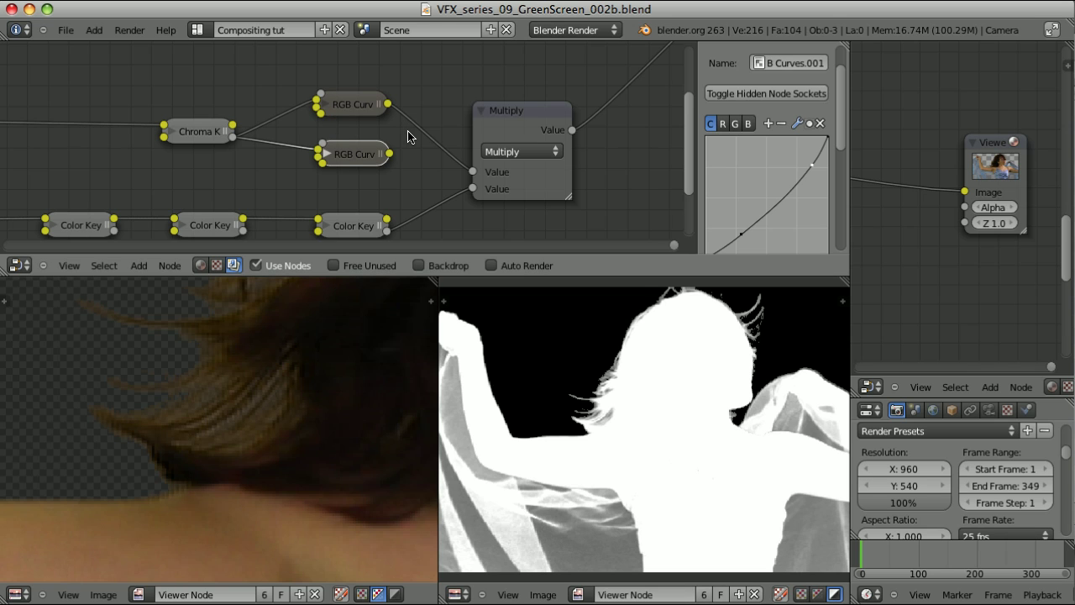
# Label the upper curves node HAIR and the lower one FABRIC
pyautogui.click(341, 110)
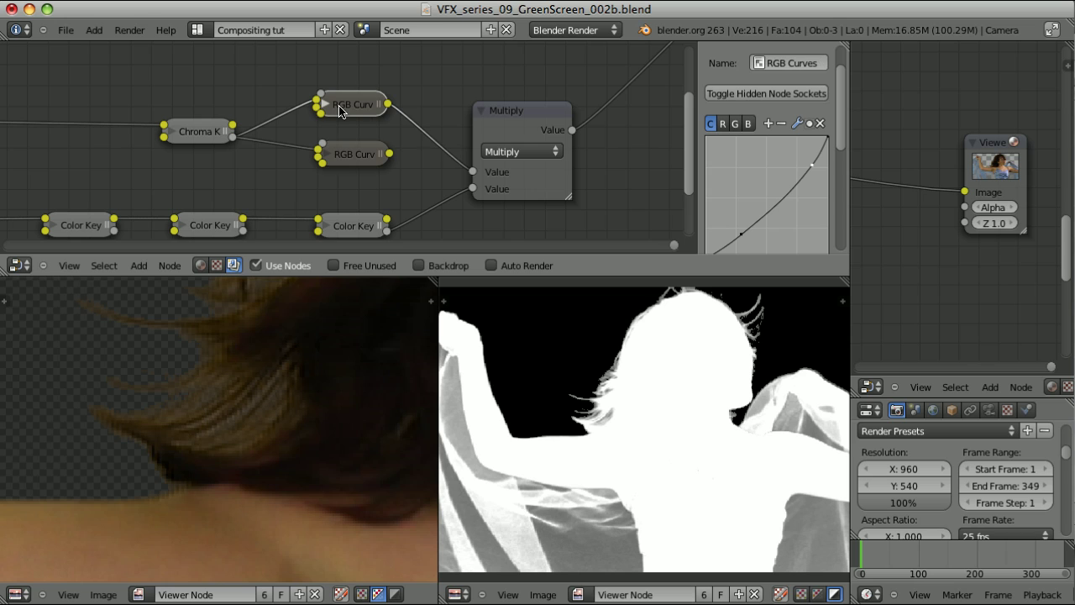
pyautogui.scroll(2, 753, 152)
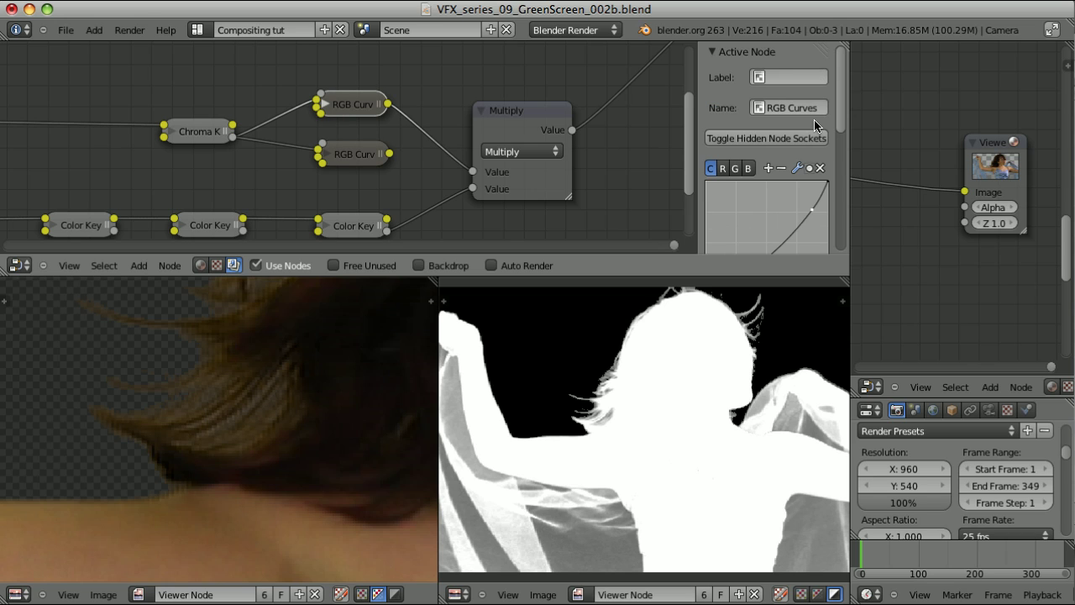
pyautogui.click(790, 80)
pyautogui.write('HAIR')
pyautogui.press('Return')
pyautogui.click(350, 154)
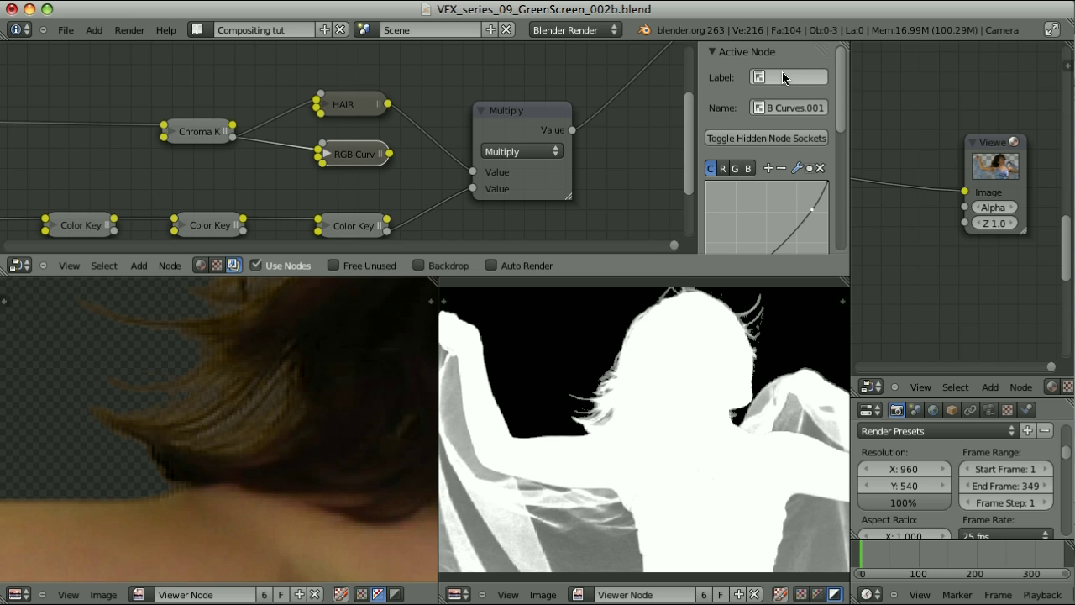
pyautogui.click(782, 76)
pyautogui.write('FABRIC')
pyautogui.press('Return')
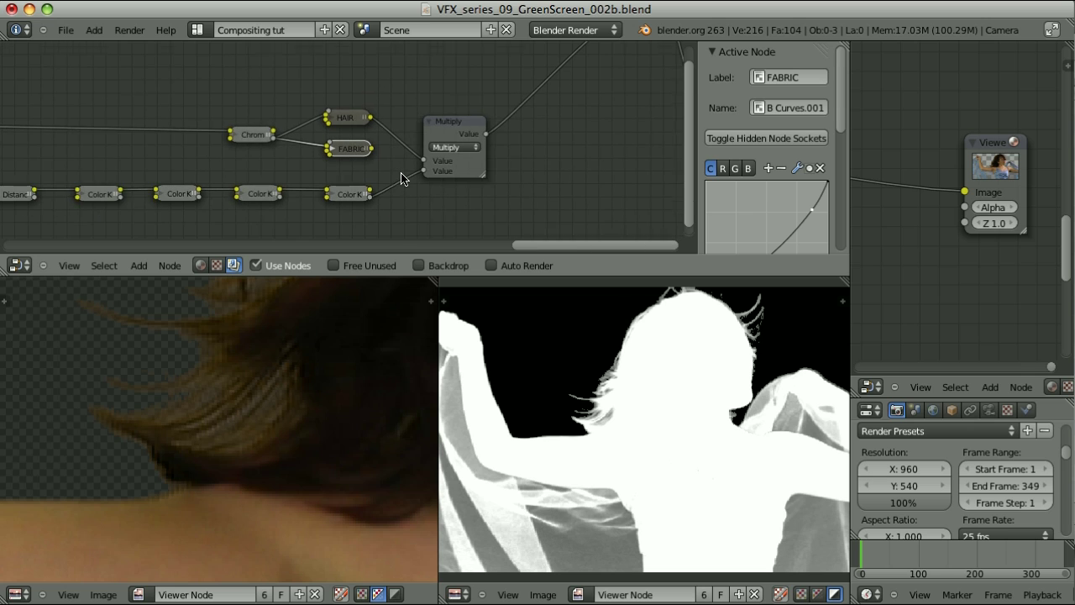
pyautogui.scroll(-2, 403, 178)
pyautogui.moveTo(396, 180); pyautogui.dragTo(509, 132, button='middle')
# Box-select the Distance and Color Key chain and group it with Ctrl+G
pyautogui.scroll(-2, 509, 132)
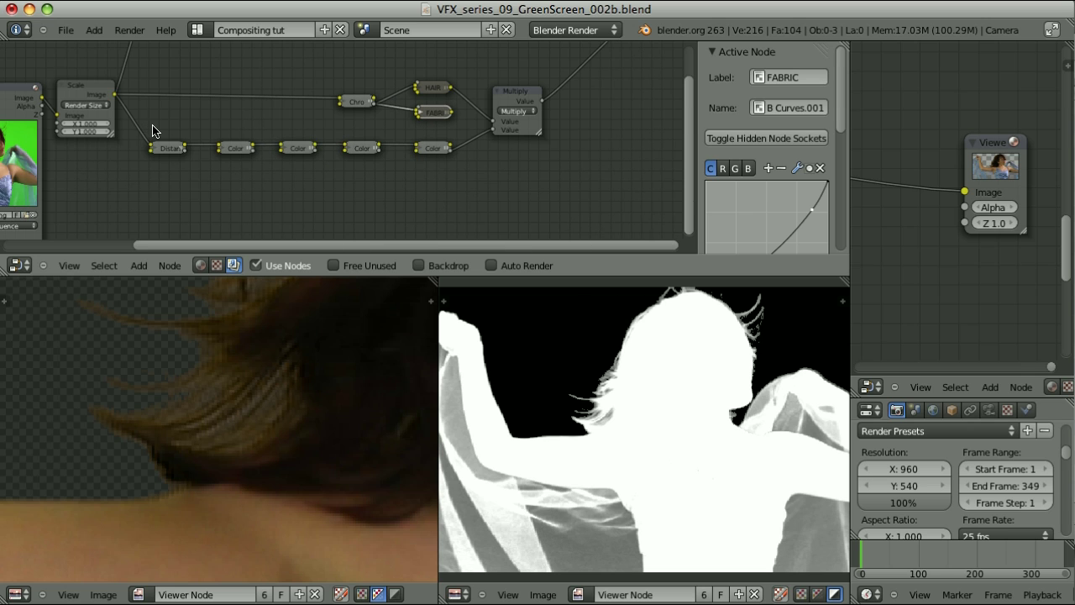
pyautogui.press('b')
pyautogui.moveTo(155, 126); pyautogui.dragTo(447, 198)
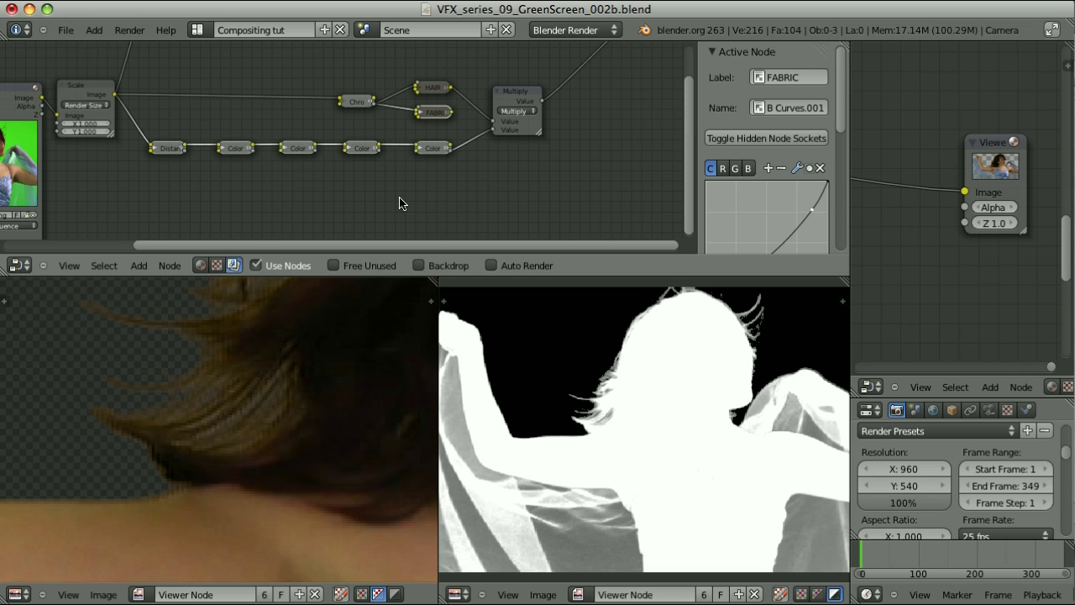
pyautogui.hotkey('ctrl', 'g')
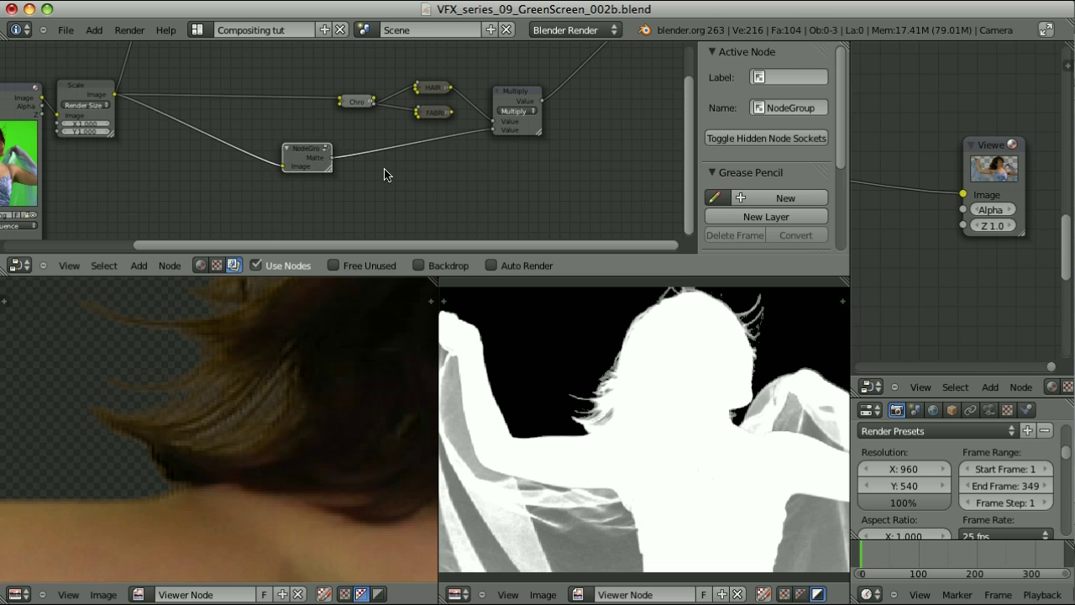
# Rename the node group to GARB and return to the main tree
pyautogui.press('Tab')
pyautogui.moveTo(384, 173); pyautogui.dragTo(492, 208, button='middle')
pyautogui.scroll(2, 492, 208)
pyautogui.click(444, 187)
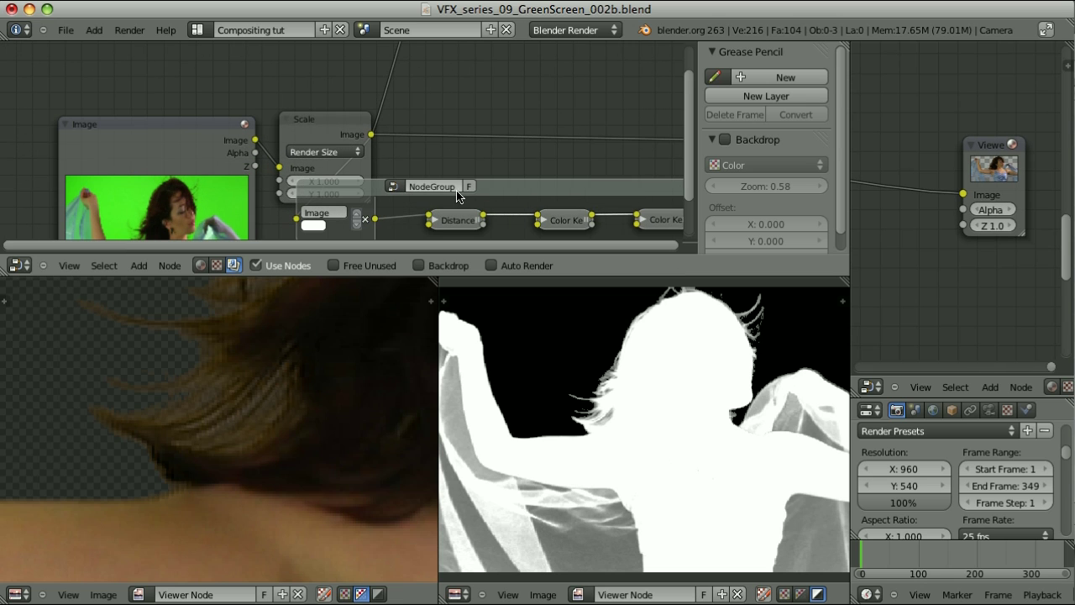
pyautogui.write('GARB')
pyautogui.press('Return')
pyautogui.press('Tab')
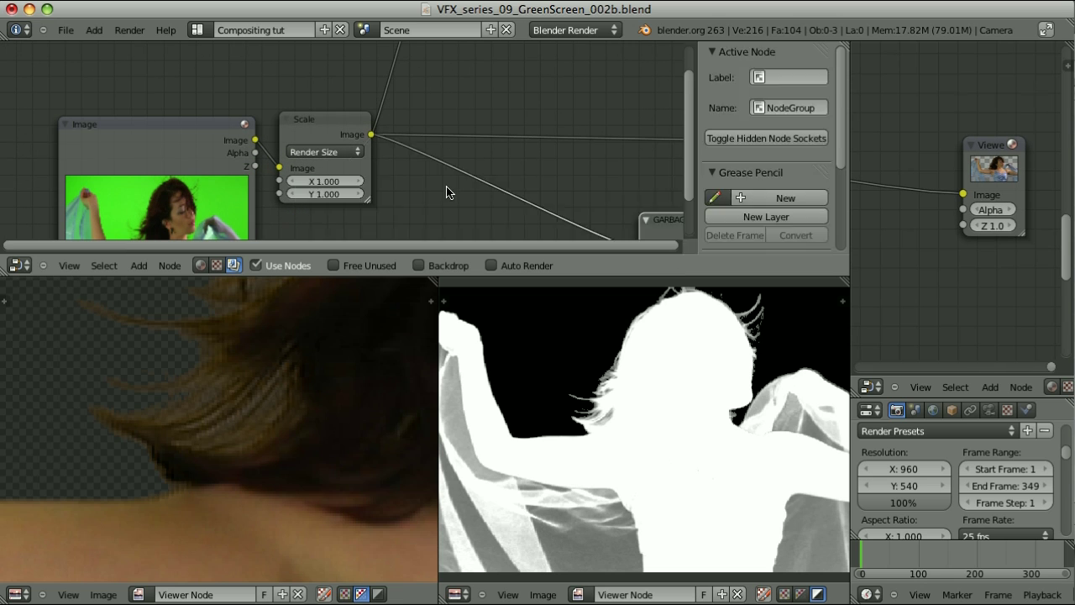
# Move the central nodes further right and drop the GARB node lower and right
pyautogui.scroll(-4, 224, 84)
pyautogui.press('b')
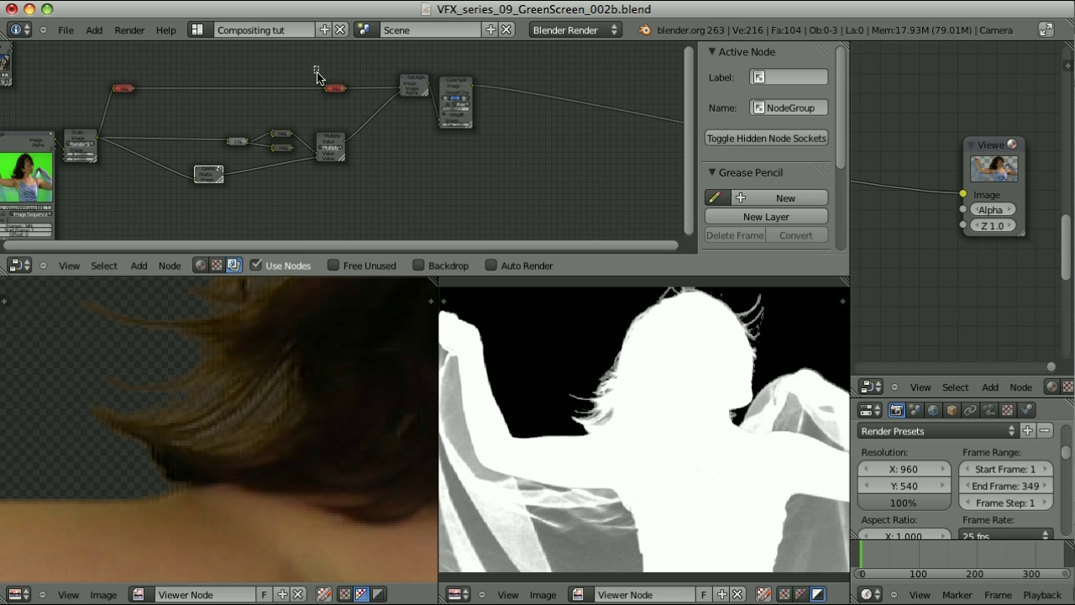
pyautogui.moveTo(314, 67); pyautogui.dragTo(495, 178)
pyautogui.press('g')
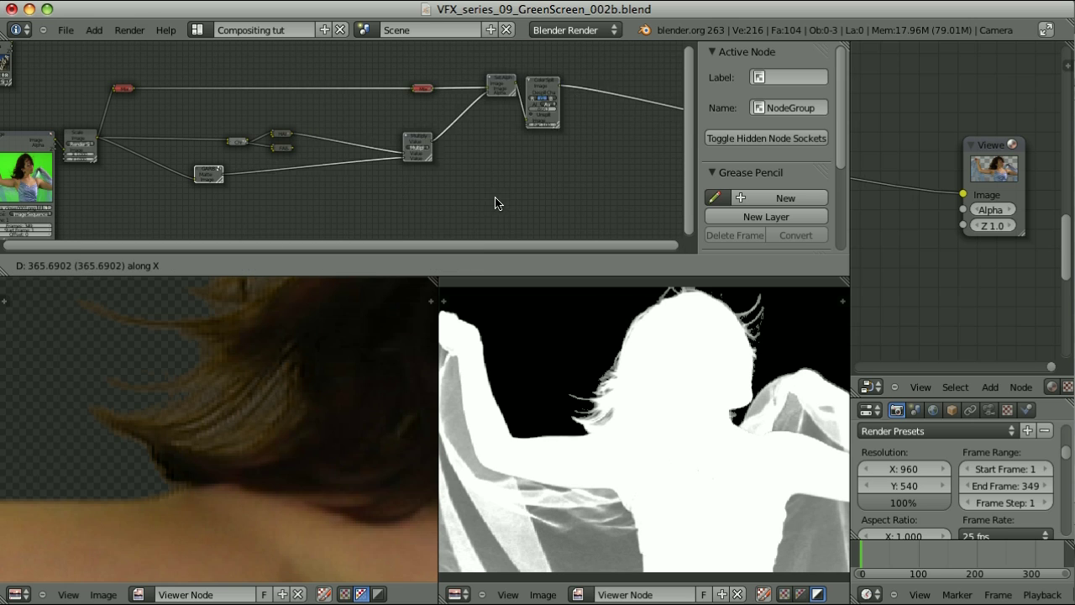
pyautogui.click(586, 202)
pyautogui.rightClick(210, 174)
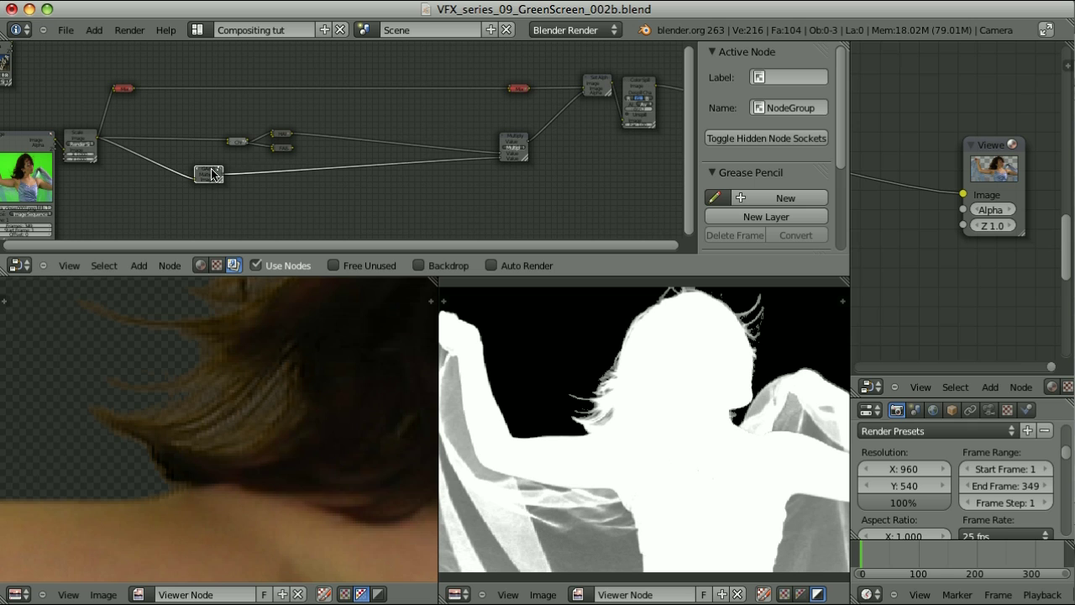
pyautogui.press('g')
pyautogui.click(292, 196)
pyautogui.scroll(2, 367, 201)
pyautogui.scroll(3, 368, 202)
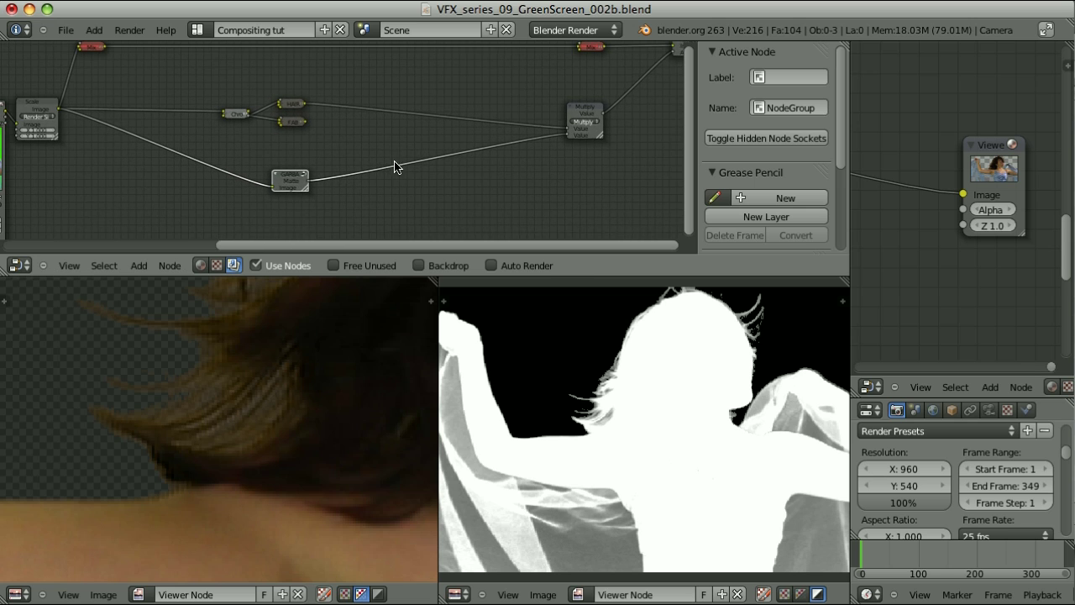
pyautogui.keyDown('ctrl'); pyautogui.scroll(-3, 401, 159); pyautogui.keyUp('ctrl')
# Preview the GARB matte fitted in the viewer, then the FABRIC curves output
pyautogui.keyDown('ctrl'); pyautogui.keyDown('shift'); pyautogui.click(172, 198); pyautogui.keyUp('shift'); pyautogui.keyUp('ctrl')
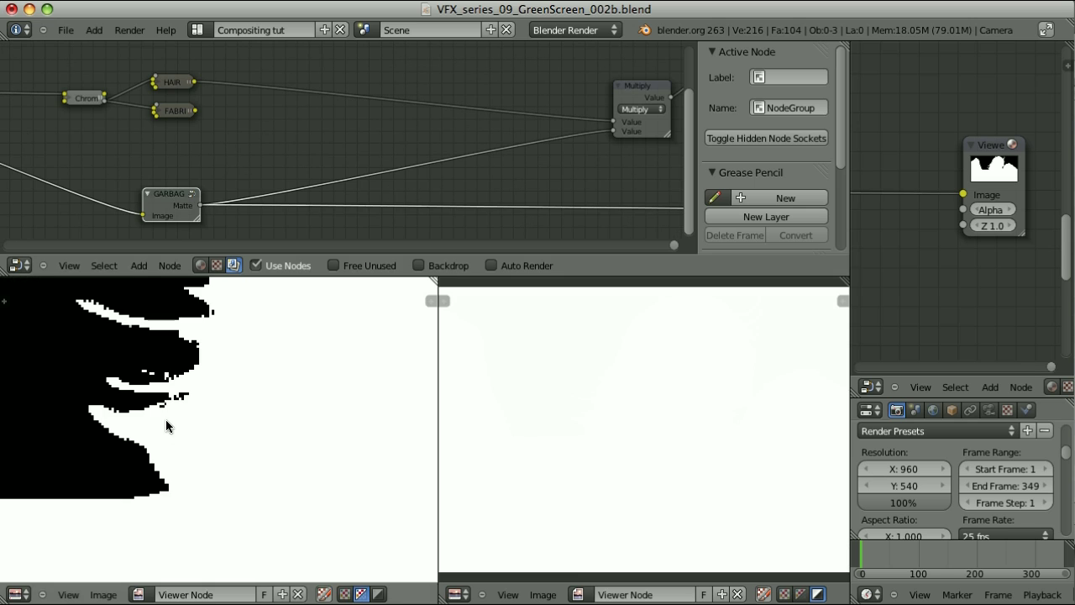
pyautogui.press('Home')
pyautogui.keyDown('ctrl'); pyautogui.keyDown('shift'); pyautogui.click(175, 110); pyautogui.keyUp('shift'); pyautogui.keyUp('ctrl')
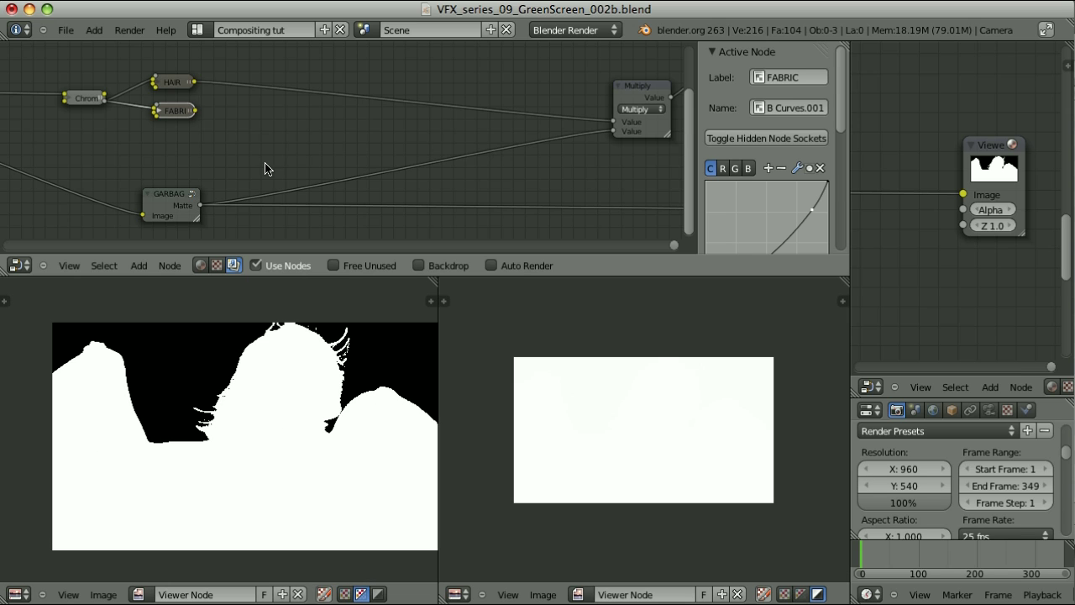
# Add a Dilate/Erode node fed by the GARBAGE matte, set Distance to -15, and preview it
pyautogui.hotkey('shift', 'a')
pyautogui.moveTo(256, 148)
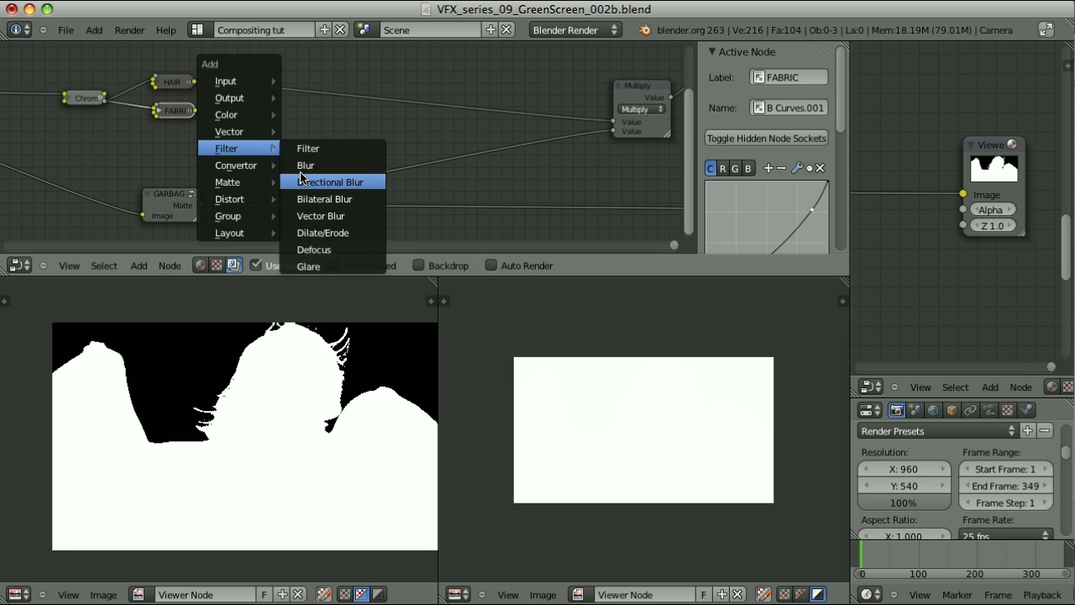
pyautogui.click(333, 230)
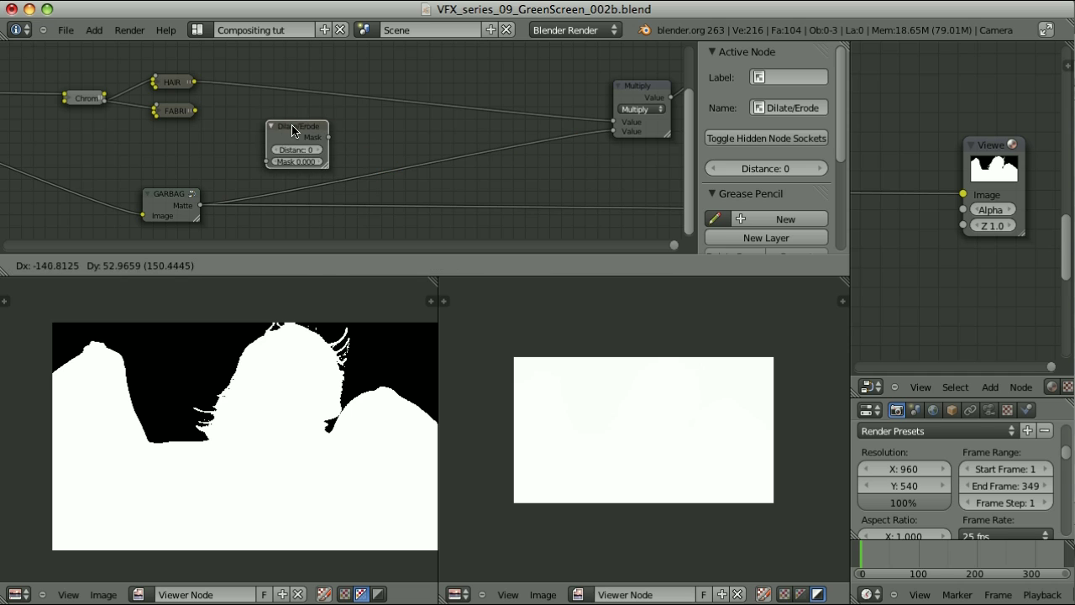
pyautogui.click(303, 195)
pyautogui.press('f')
pyautogui.scroll(5, 343, 168)
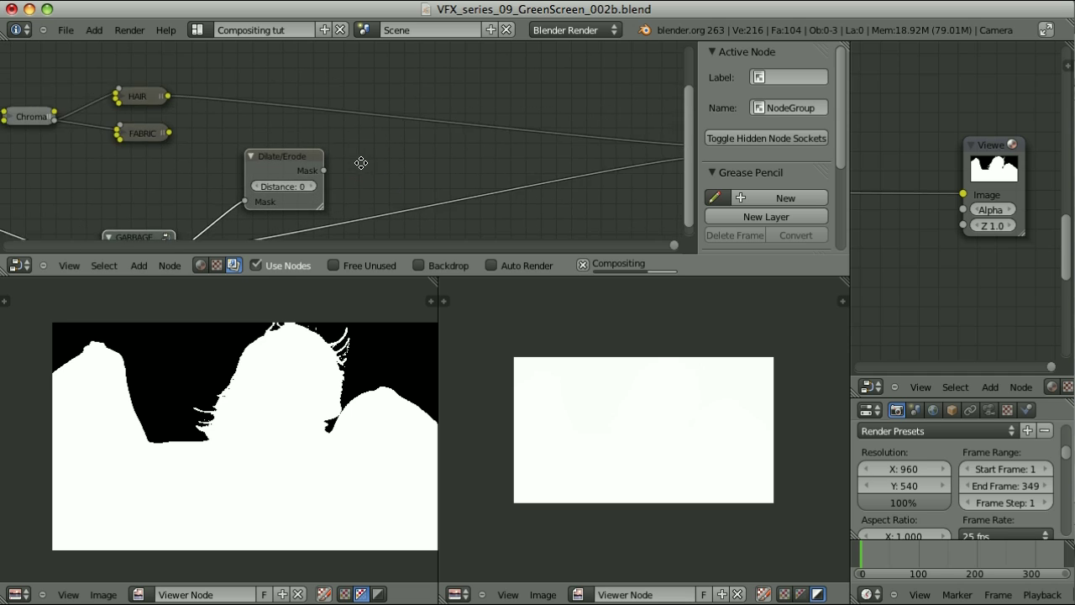
pyautogui.click(382, 139)
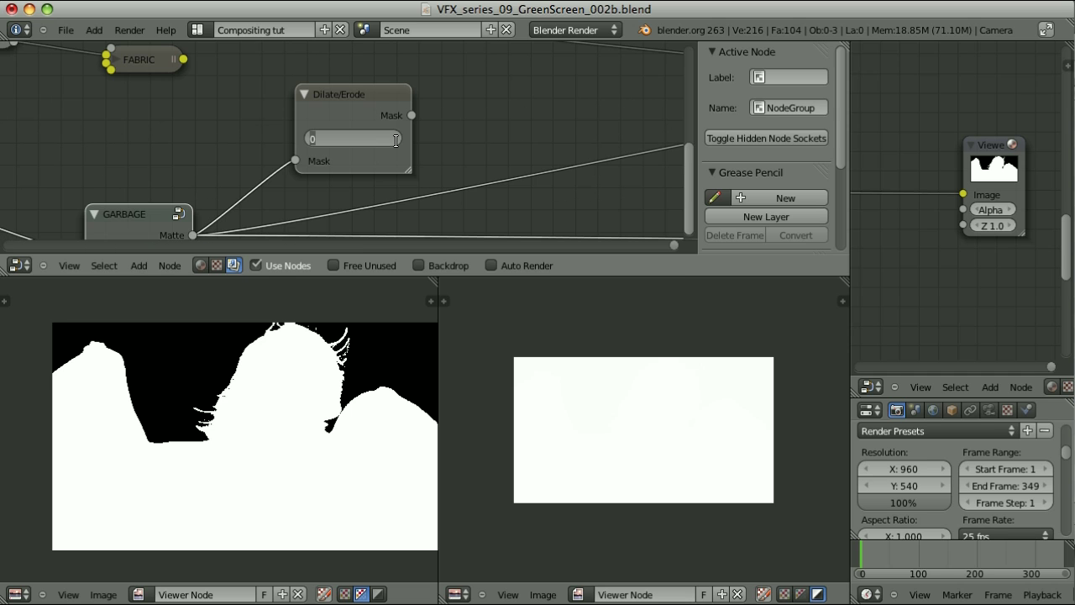
pyautogui.write('-15')
pyautogui.press('Return')
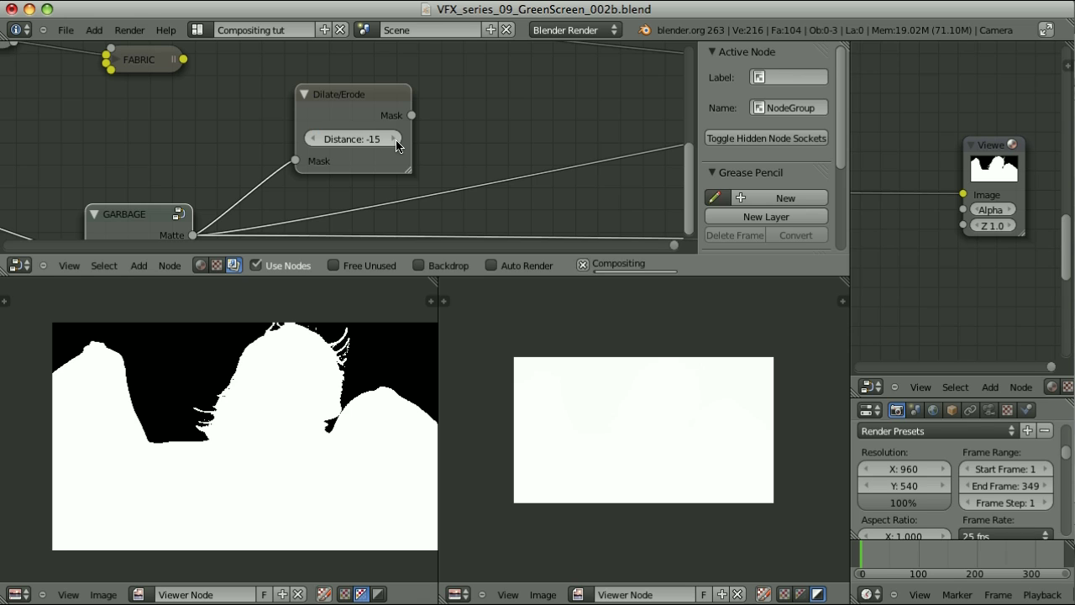
pyautogui.keyDown('ctrl'); pyautogui.keyDown('shift'); pyautogui.click(397, 126); pyautogui.keyUp('shift'); pyautogui.keyUp('ctrl')
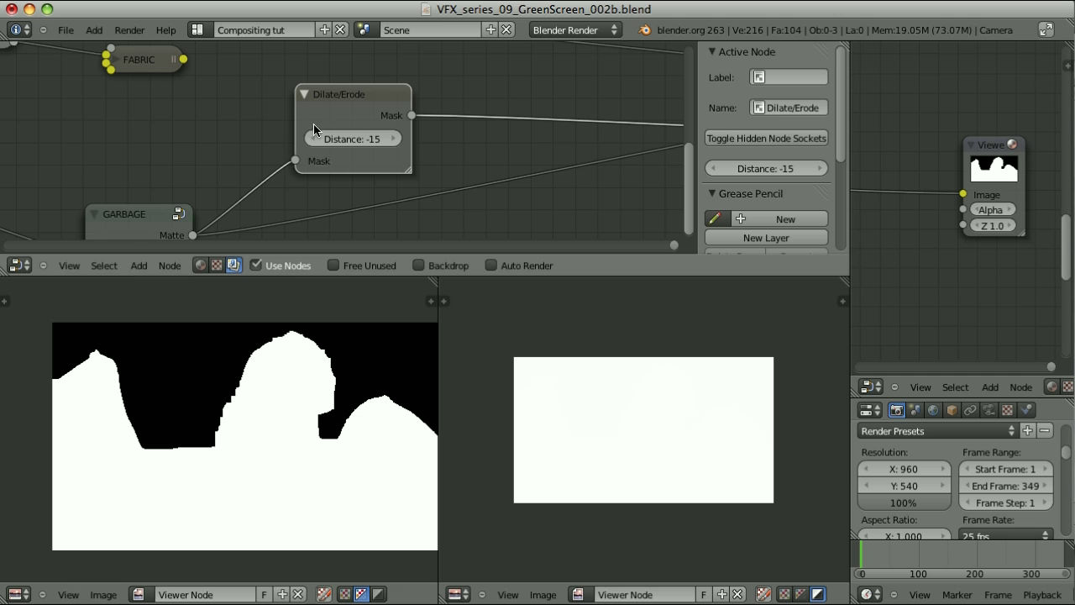
# Collapse the Dilate/Erode node and move it down-left
pyautogui.press('h')
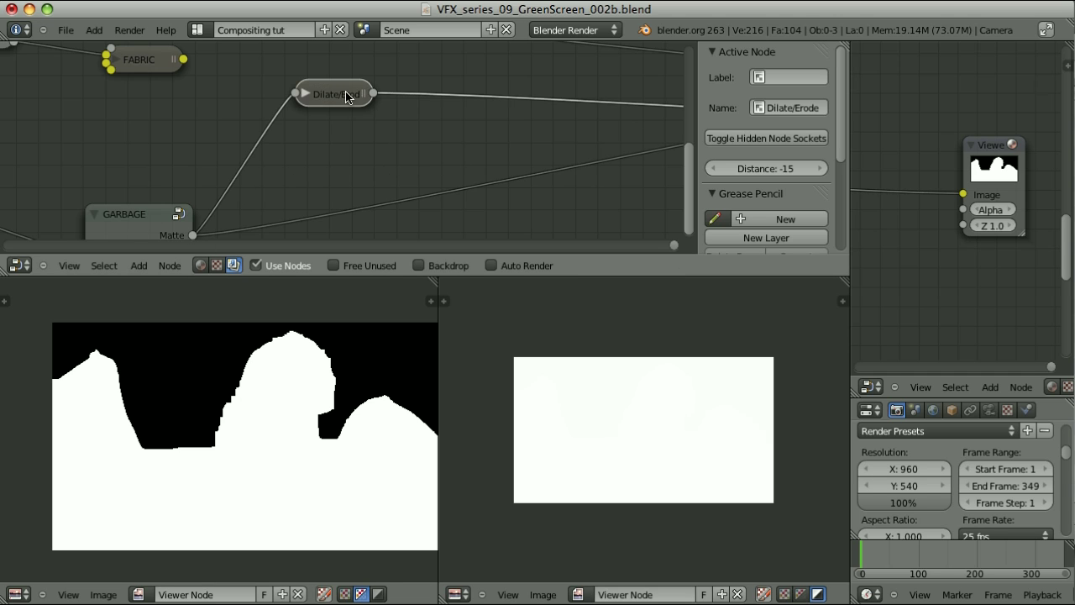
pyautogui.moveTo(372, 100); pyautogui.dragTo(308, 146)
pyautogui.hotkey('shift', 'a')
# Add a Blur node and feed the Dilate/Erode output into it
pyautogui.moveTo(340, 186)
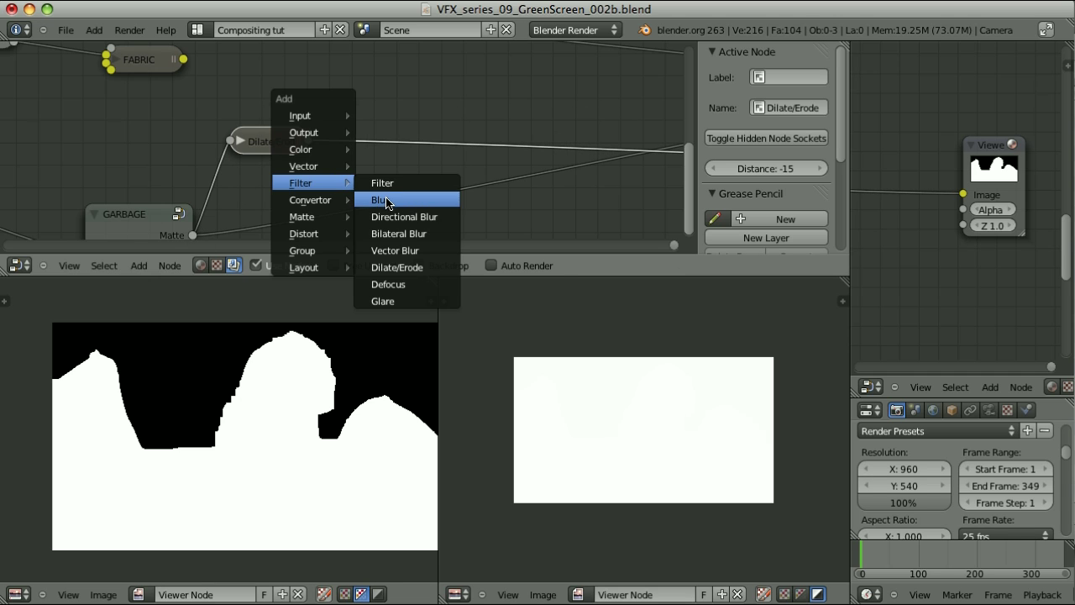
pyautogui.click(388, 202)
pyautogui.click(373, 126)
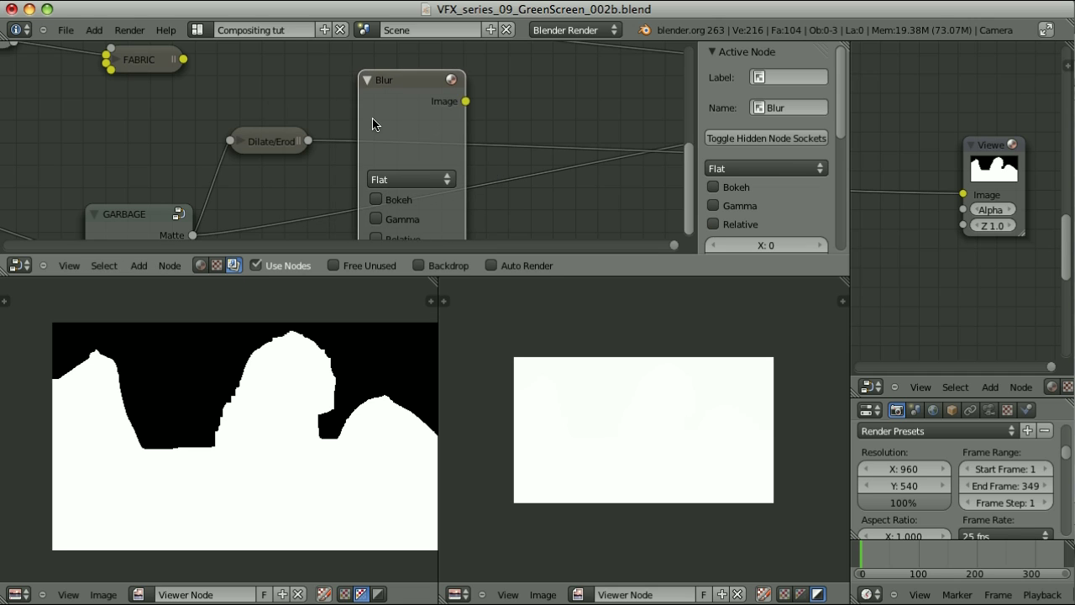
pyautogui.scroll(-3, 378, 121)
pyautogui.moveTo(322, 141); pyautogui.dragTo(351, 226)
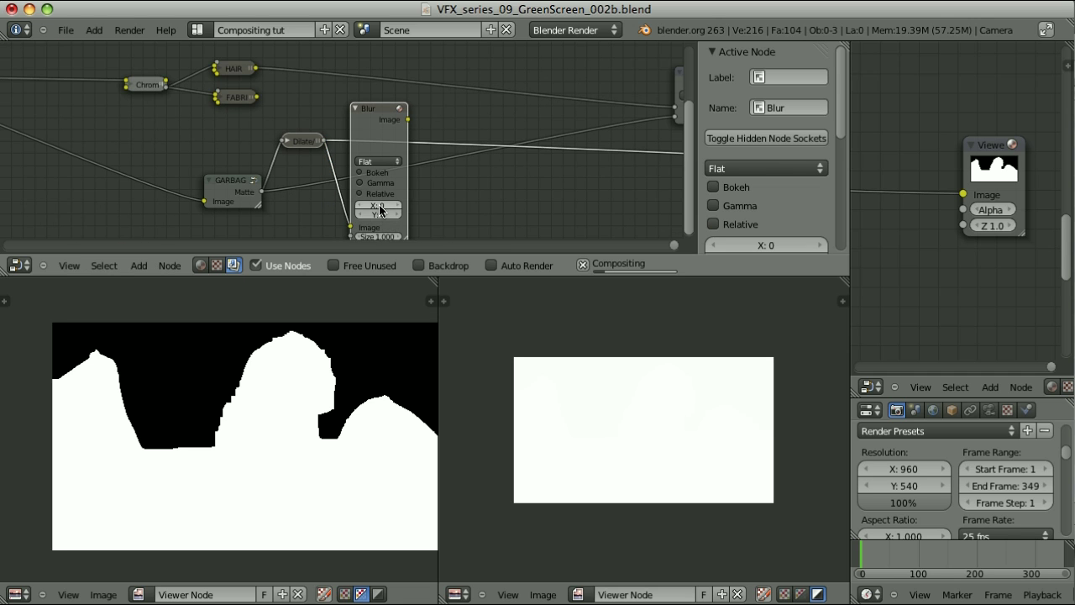
# Set the Blur to Fast Gaussian with X 10 and Y 10, then preview the blurred matte
pyautogui.scroll(2, 377, 209)
pyautogui.click(395, 169)
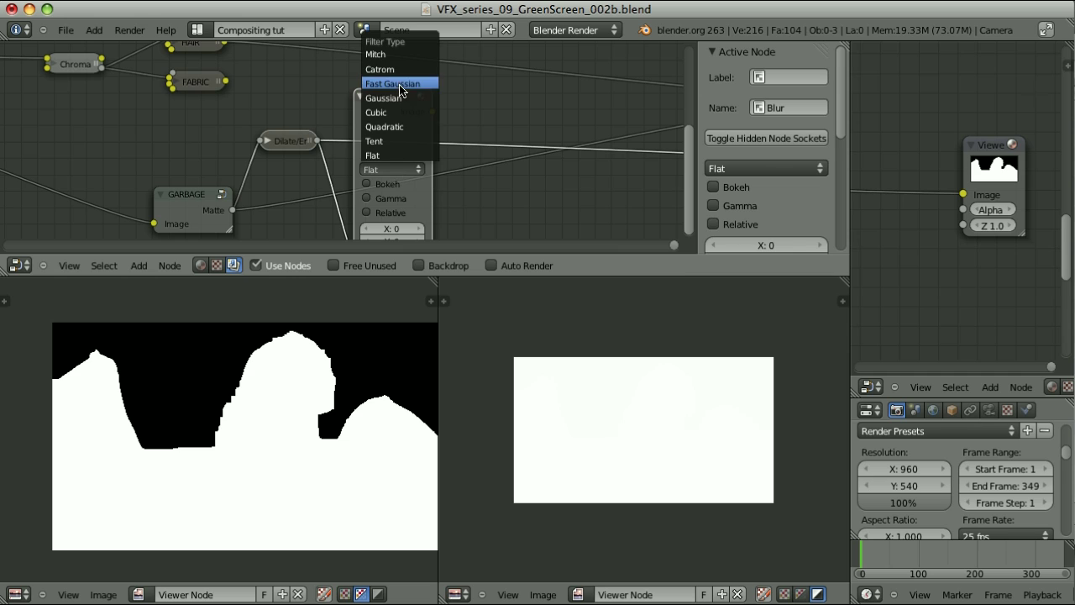
pyautogui.click(393, 82)
pyautogui.scroll(1, 437, 162)
pyautogui.click(434, 162)
pyautogui.write('1')
pyautogui.press('Return')
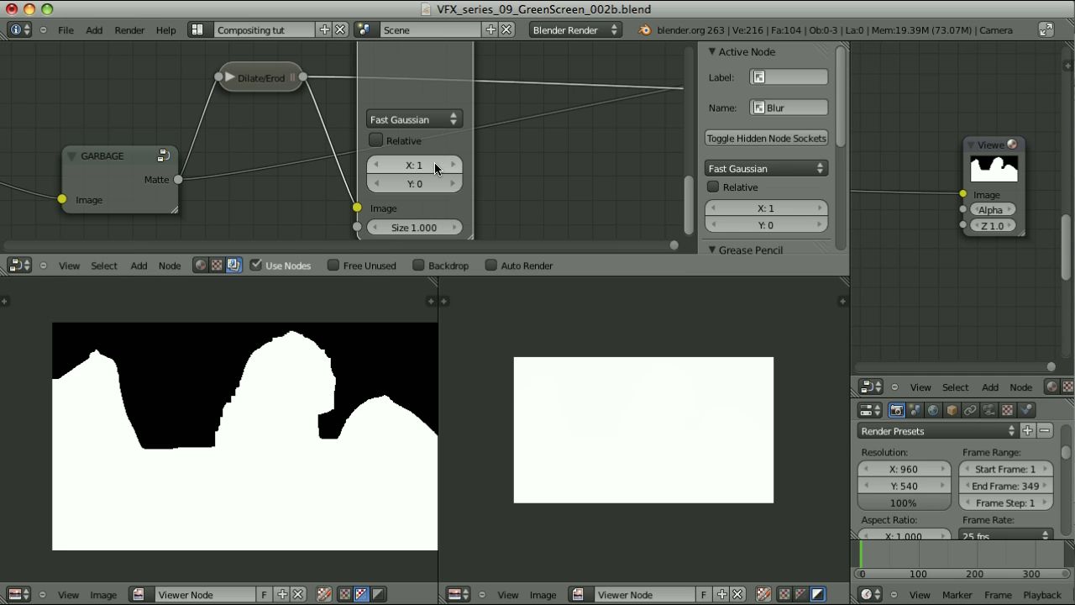
pyautogui.click(434, 162)
pyautogui.write('10')
pyautogui.press('Tab')
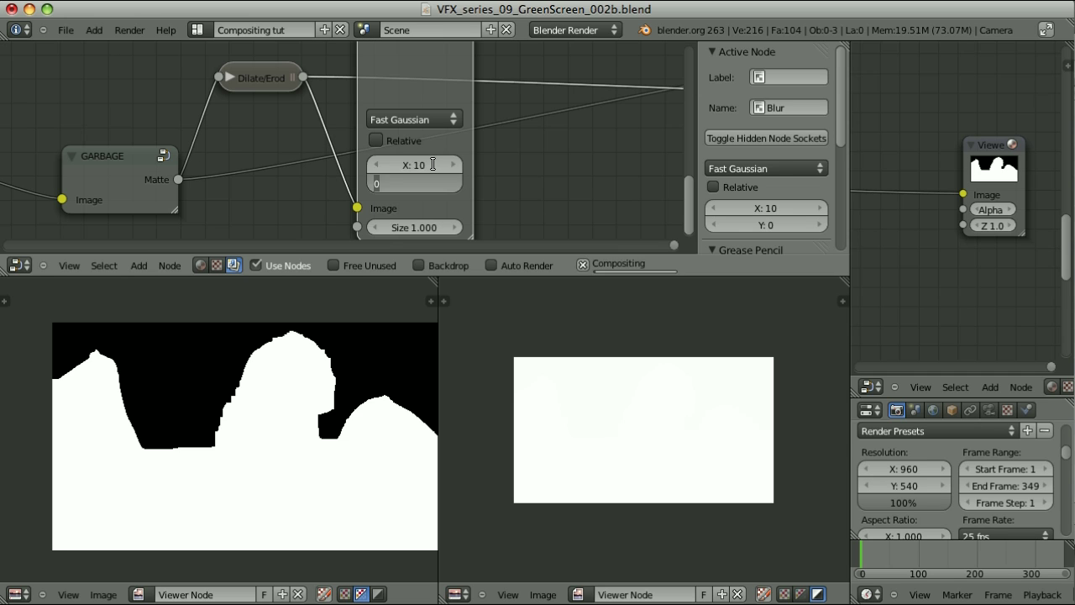
pyautogui.write('10')
pyautogui.press('Return')
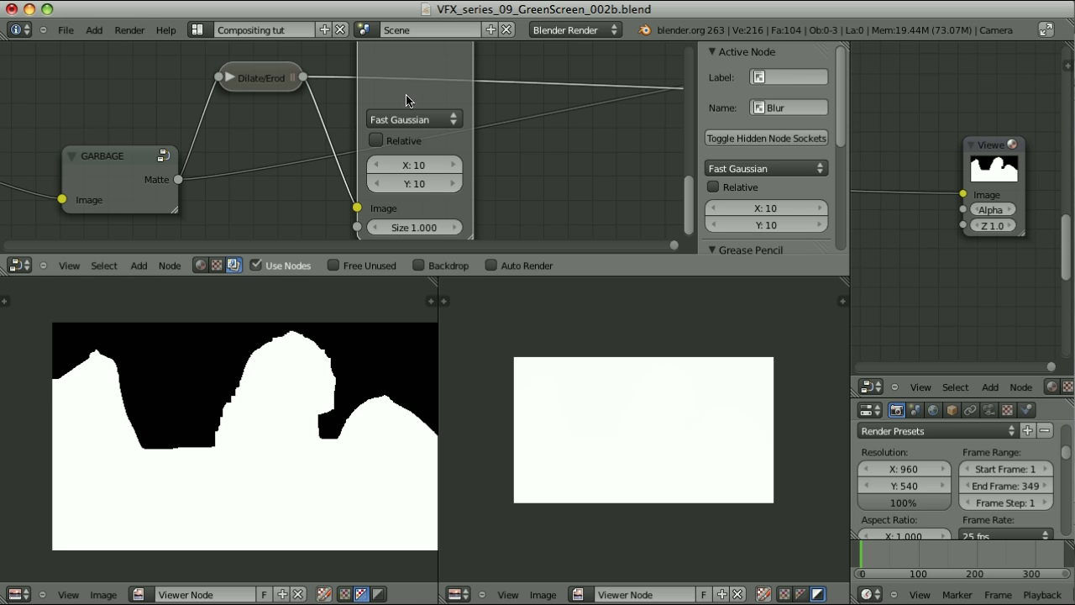
pyautogui.keyDown('ctrl'); pyautogui.keyDown('shift'); pyautogui.click(430, 72); pyautogui.keyUp('shift'); pyautogui.keyUp('ctrl')
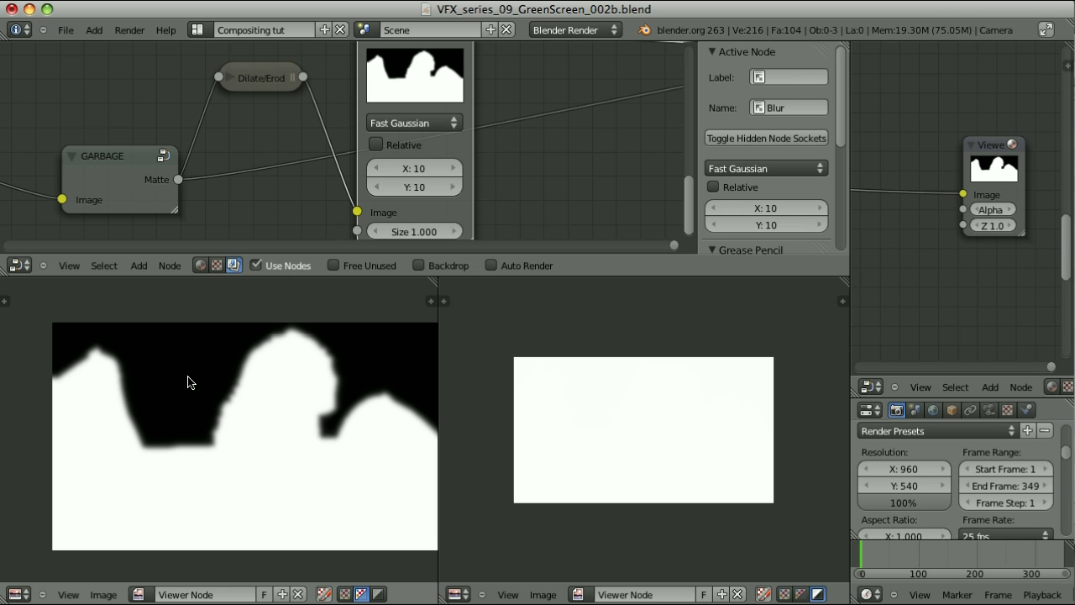
pyautogui.scroll(-3, 453, 159)
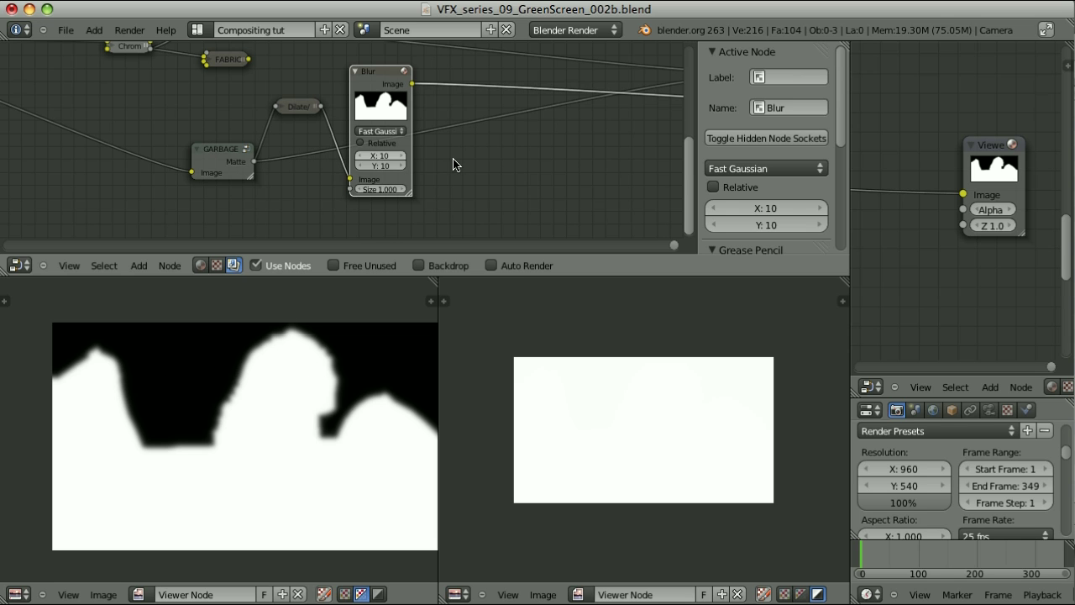
# Collapse and reposition the Blur node, then add an Invert node after it
pyautogui.click(354, 71)
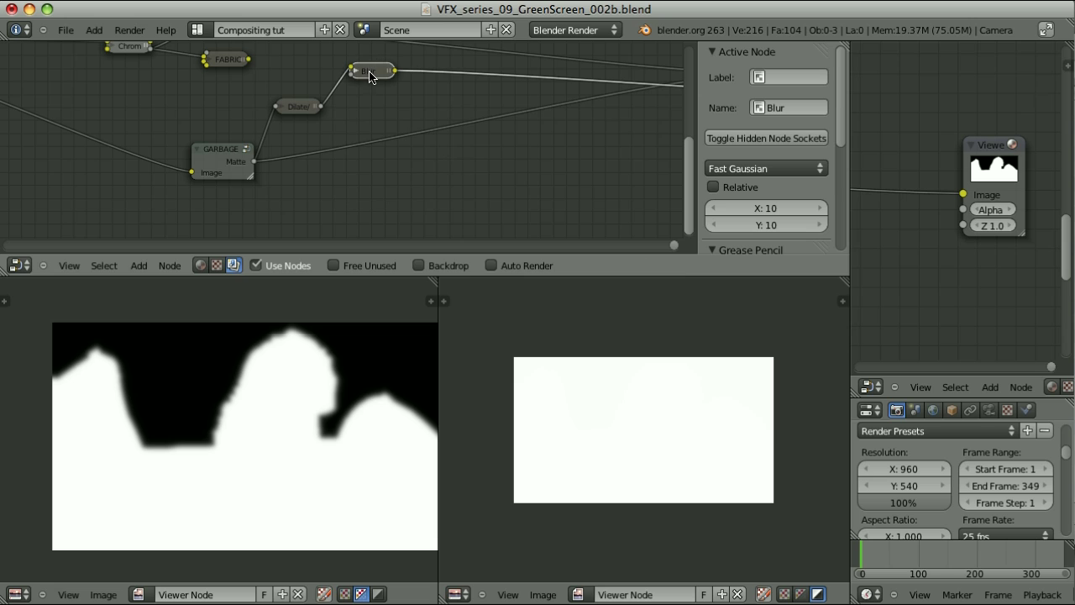
pyautogui.moveTo(370, 76); pyautogui.dragTo(342, 115)
pyautogui.hotkey('shift', 'a')
pyautogui.moveTo(425, 168)
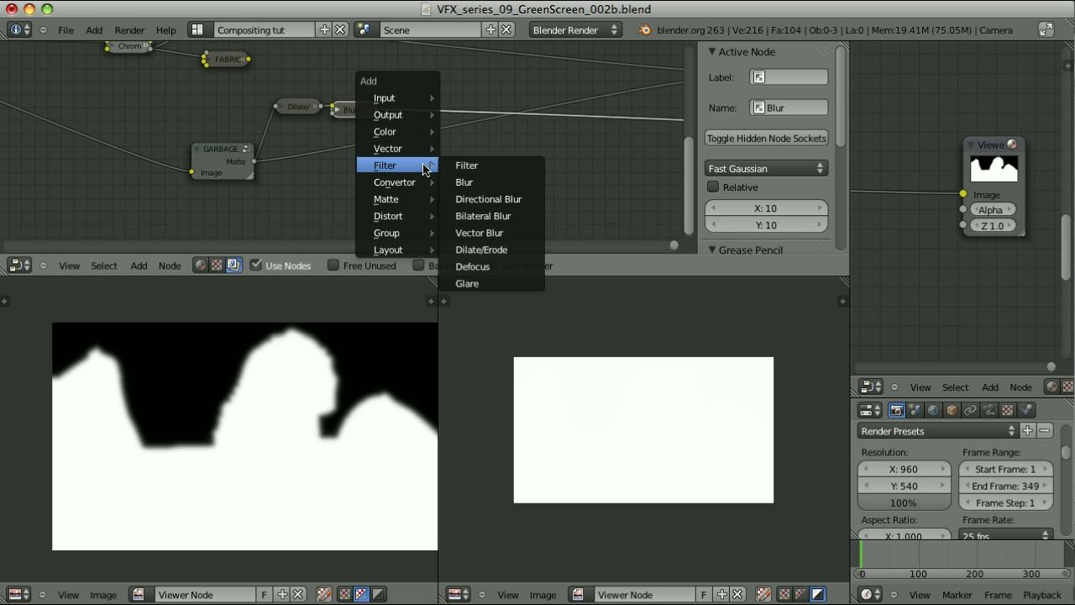
pyautogui.moveTo(424, 131)
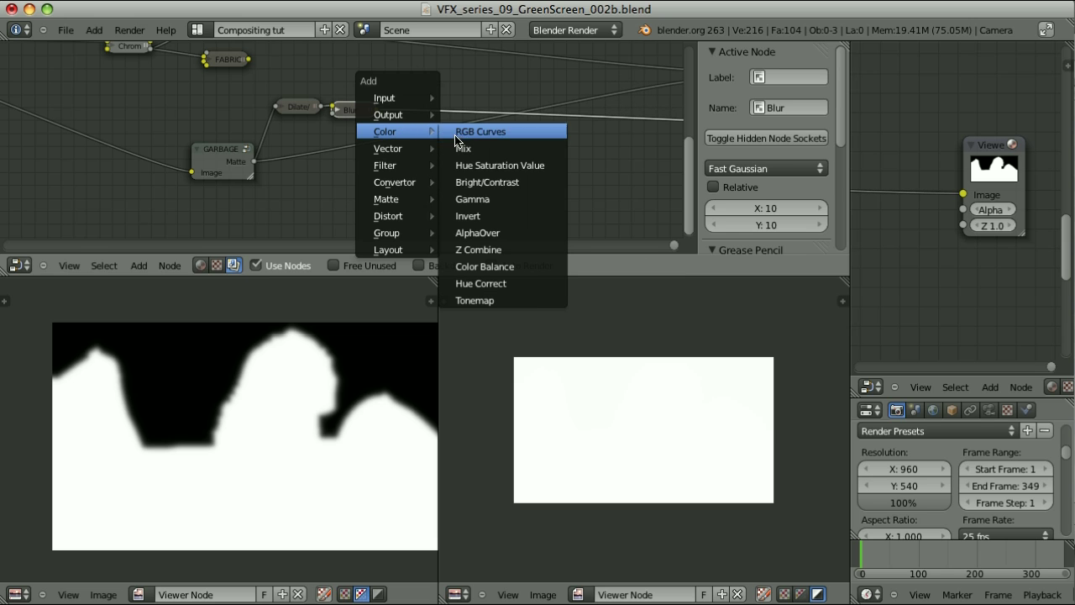
pyautogui.click(498, 218)
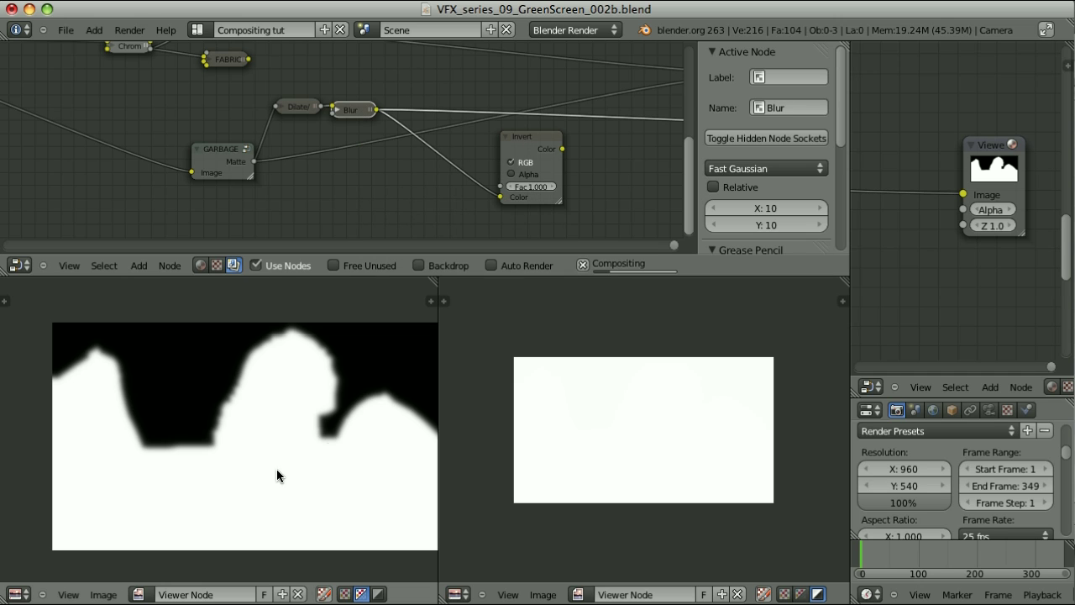
# Preview the inverted matte, then collapse the Invert node and move it into place
pyautogui.keyDown('ctrl'); pyautogui.keyDown('shift'); pyautogui.click(529, 136); pyautogui.keyUp('shift'); pyautogui.keyUp('ctrl')
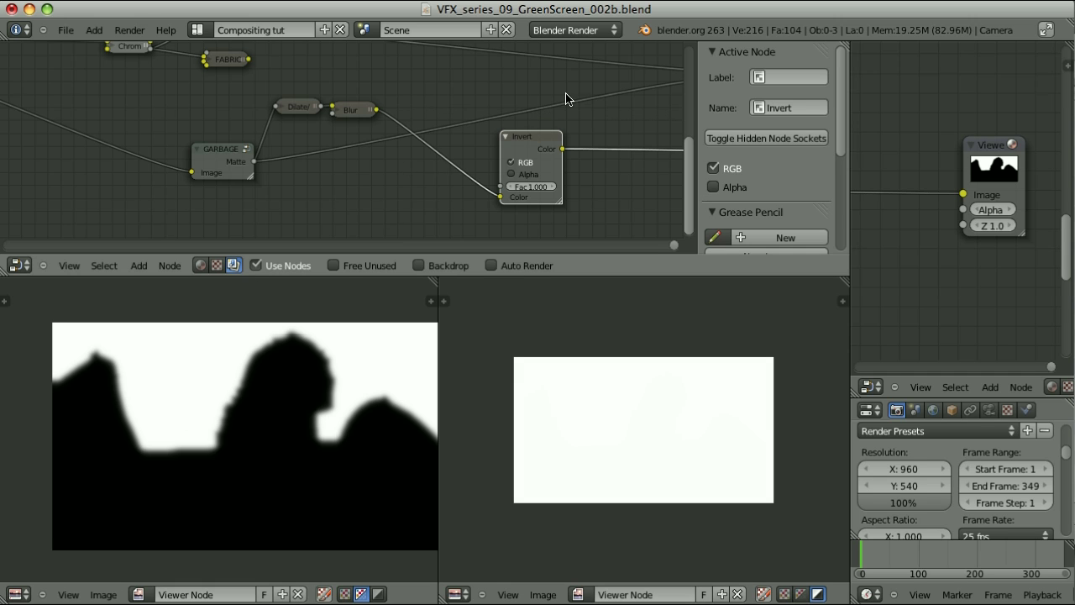
pyautogui.press('h')
pyautogui.press('g')
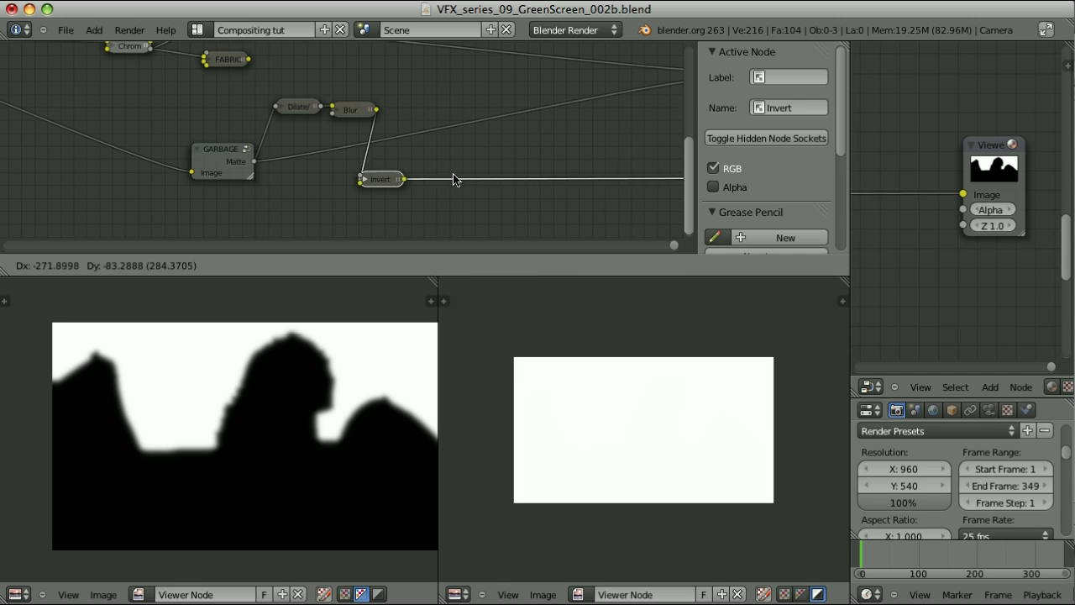
pyautogui.click(422, 183)
pyautogui.scroll(-1, 524, 169)
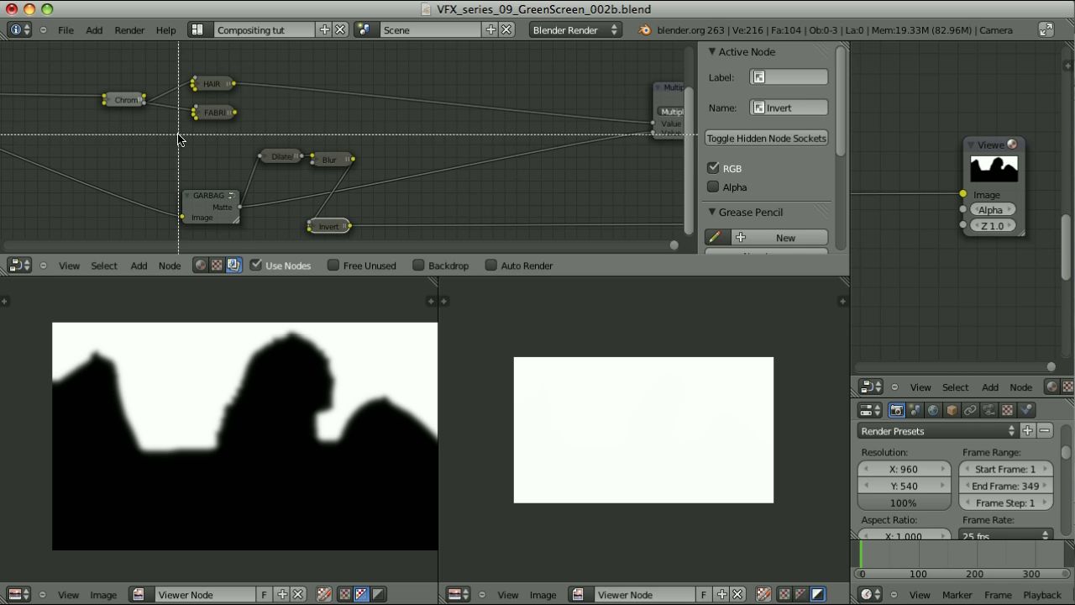
# Move the HAIR and FABRIC nodes further right
pyautogui.moveTo(180, 135); pyautogui.dragTo(248, 59)
pyautogui.press('g')
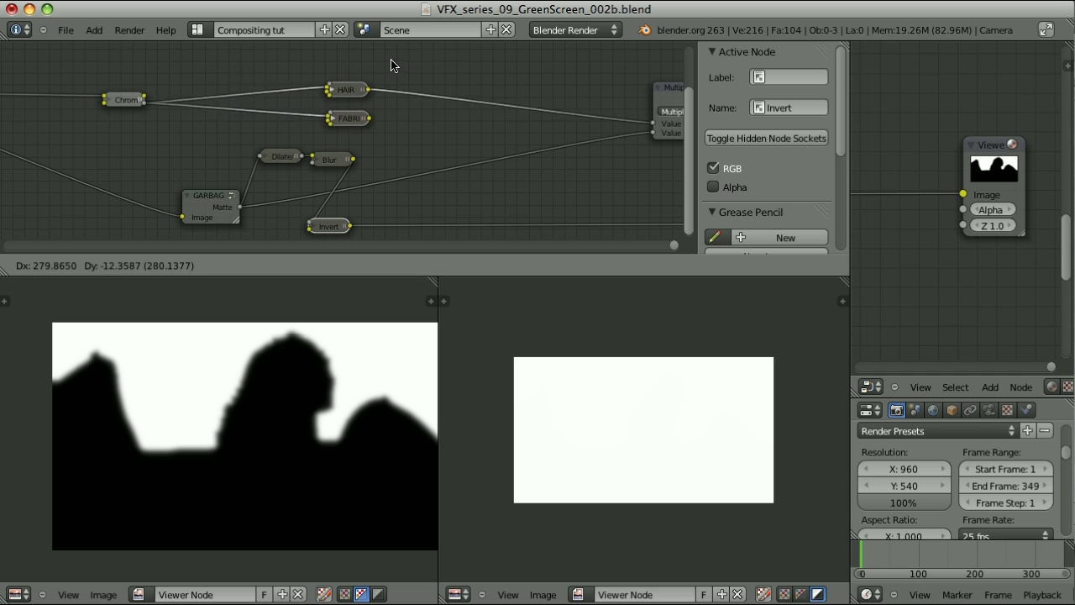
pyautogui.click(369, 53)
# Mirror the Dilate, Blur and Invert nodes vertically with S Y -1
pyautogui.press('b')
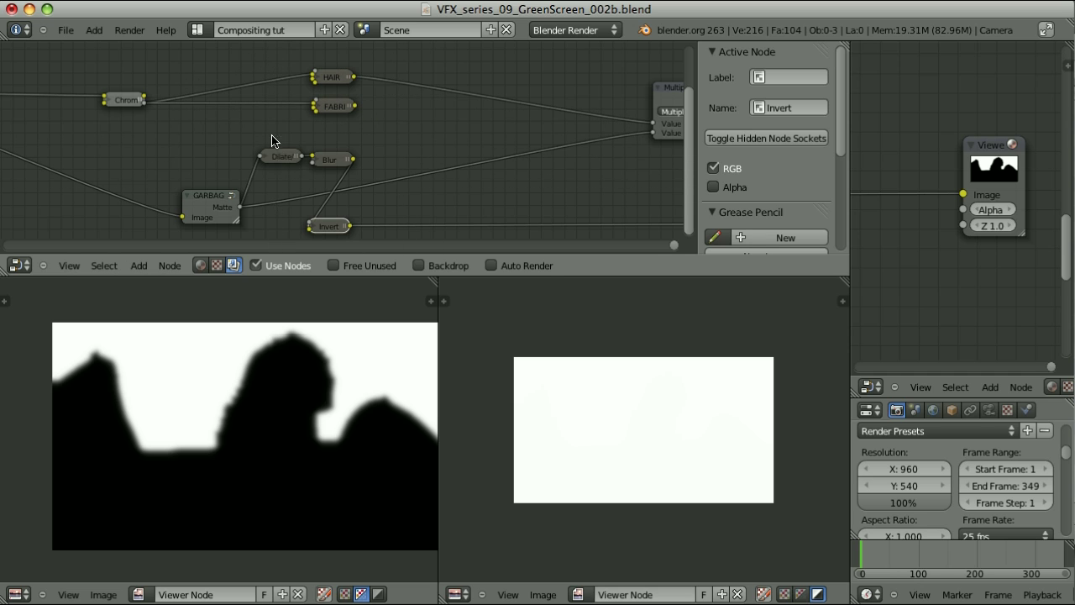
pyautogui.moveTo(271, 136); pyautogui.dragTo(358, 244)
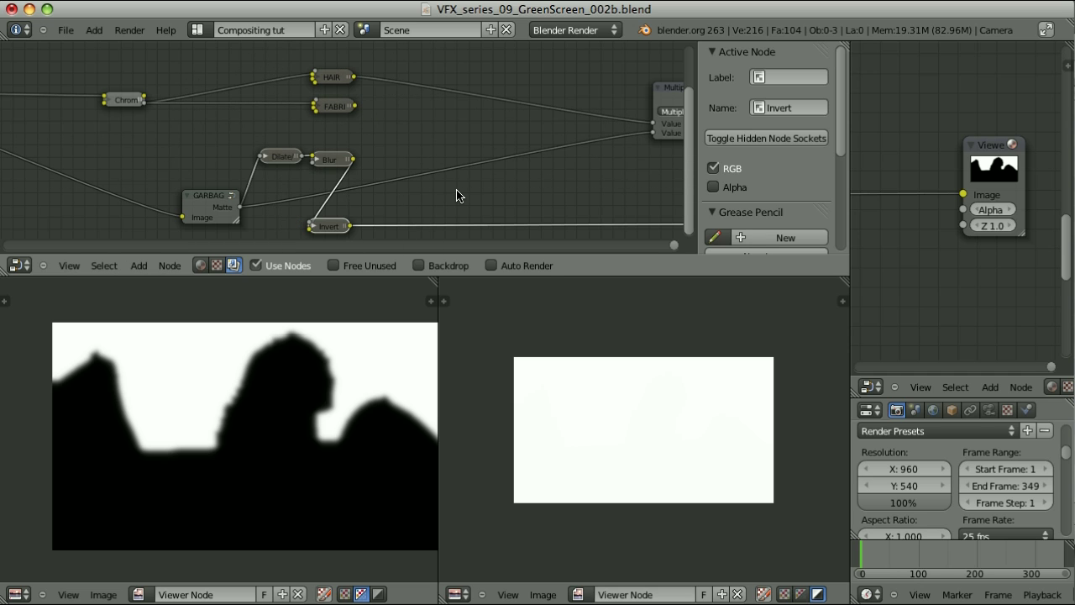
pyautogui.write('sy-1')
pyautogui.press('Return')
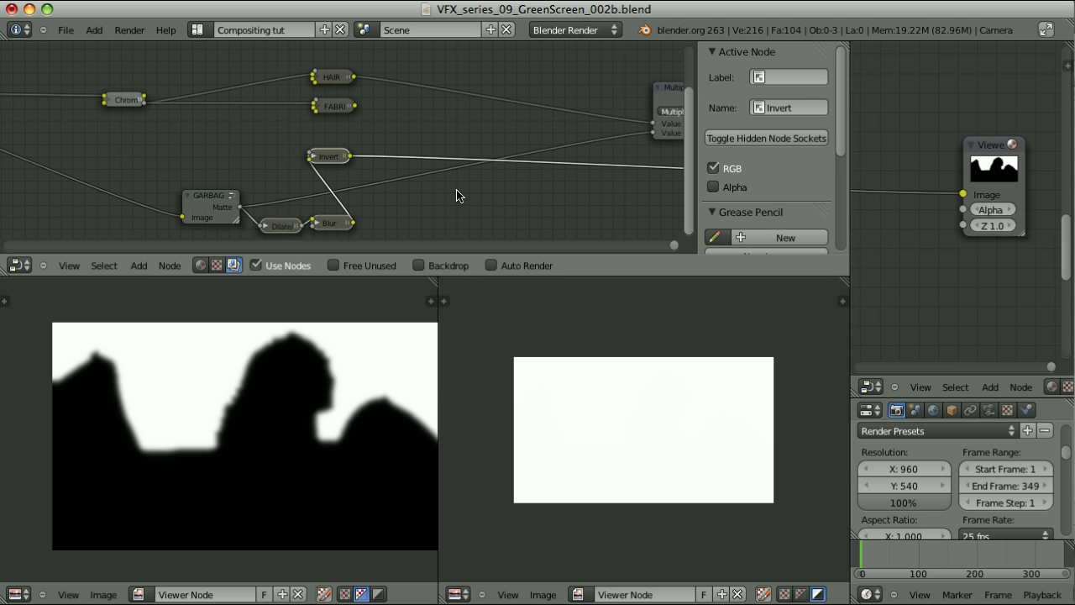
# Compare the HAIR matte and the inverted garbage matte in the viewer
pyautogui.keyDown('ctrl'); pyautogui.keyDown('shift'); pyautogui.click(336, 77); pyautogui.keyUp('shift'); pyautogui.keyUp('ctrl')
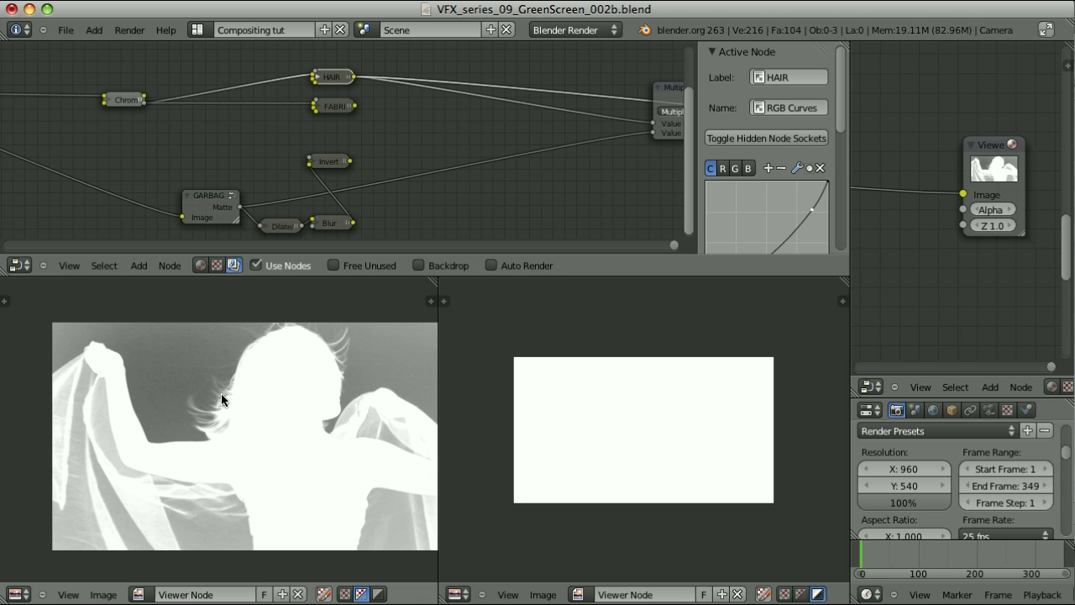
pyautogui.keyDown('ctrl'); pyautogui.keyDown('shift'); pyautogui.click(330, 163); pyautogui.keyUp('shift'); pyautogui.keyUp('ctrl')
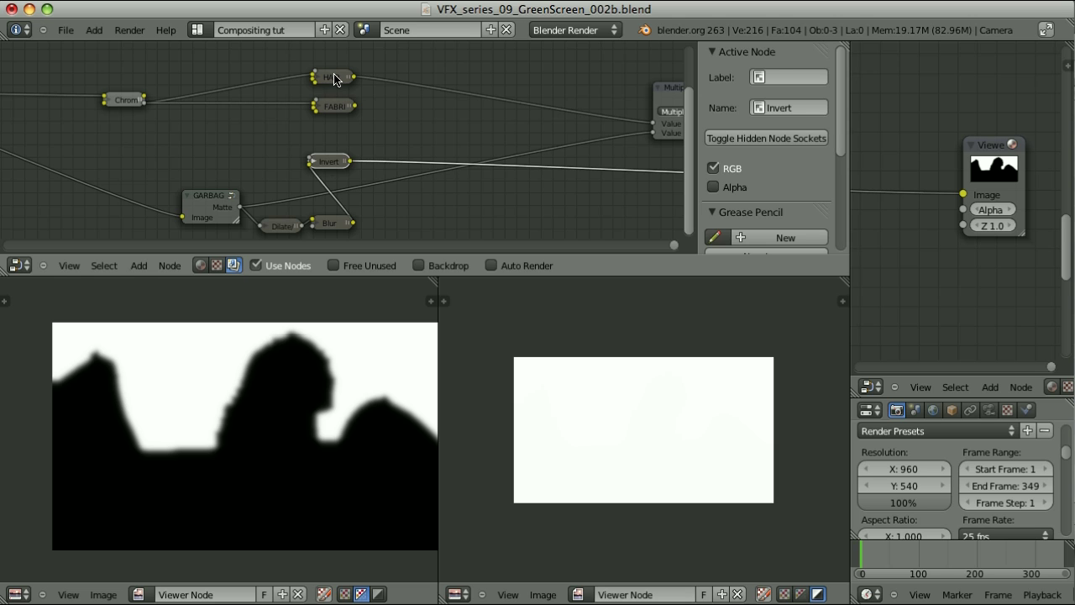
pyautogui.keyDown('ctrl'); pyautogui.keyDown('shift'); pyautogui.click(334, 78); pyautogui.keyUp('shift'); pyautogui.keyUp('ctrl')
# Add a Math node beside the HAIR node and feed the HAIR matte into its first value
pyautogui.keyDown('ctrl'); pyautogui.keyDown('shift'); pyautogui.click(329, 165); pyautogui.keyUp('shift'); pyautogui.keyUp('ctrl')
pyautogui.hotkey('shift', 'a')
pyautogui.moveTo(462, 187)
pyautogui.click(551, 252)
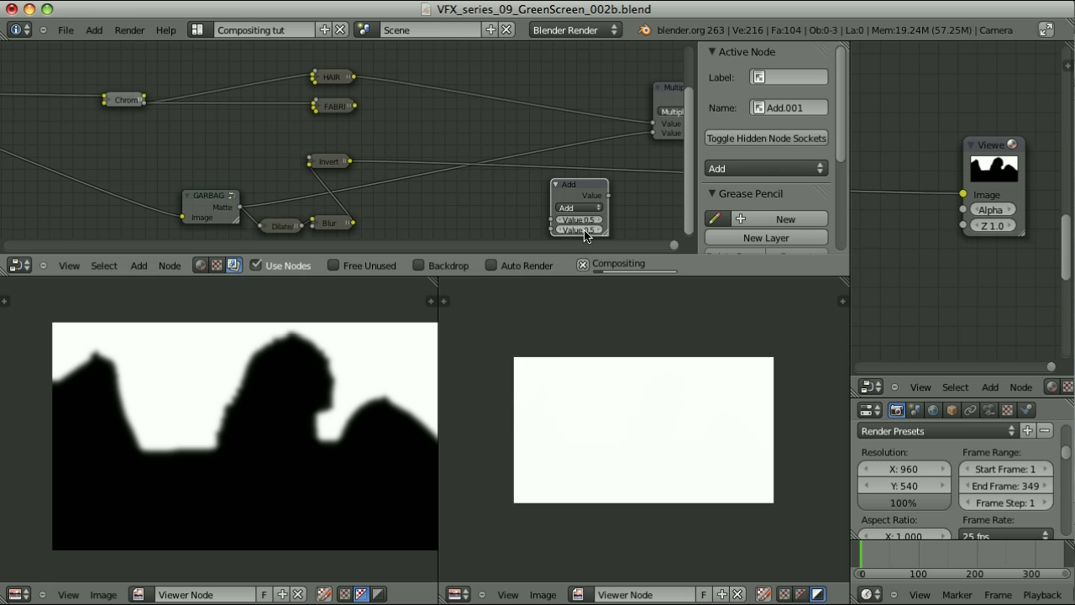
pyautogui.click(423, 147)
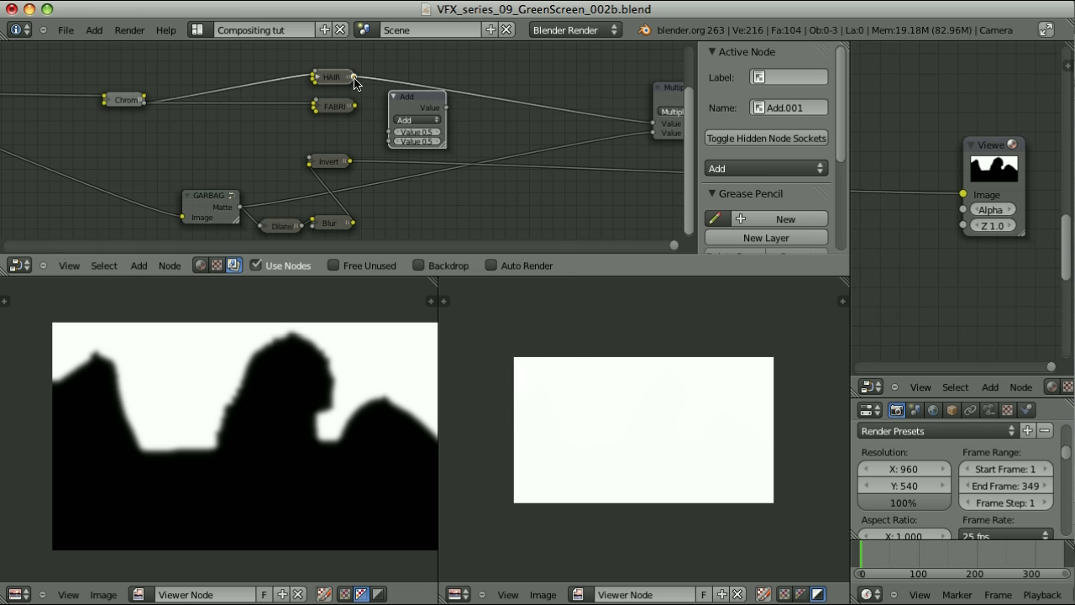
pyautogui.moveTo(354, 78); pyautogui.dragTo(389, 132)
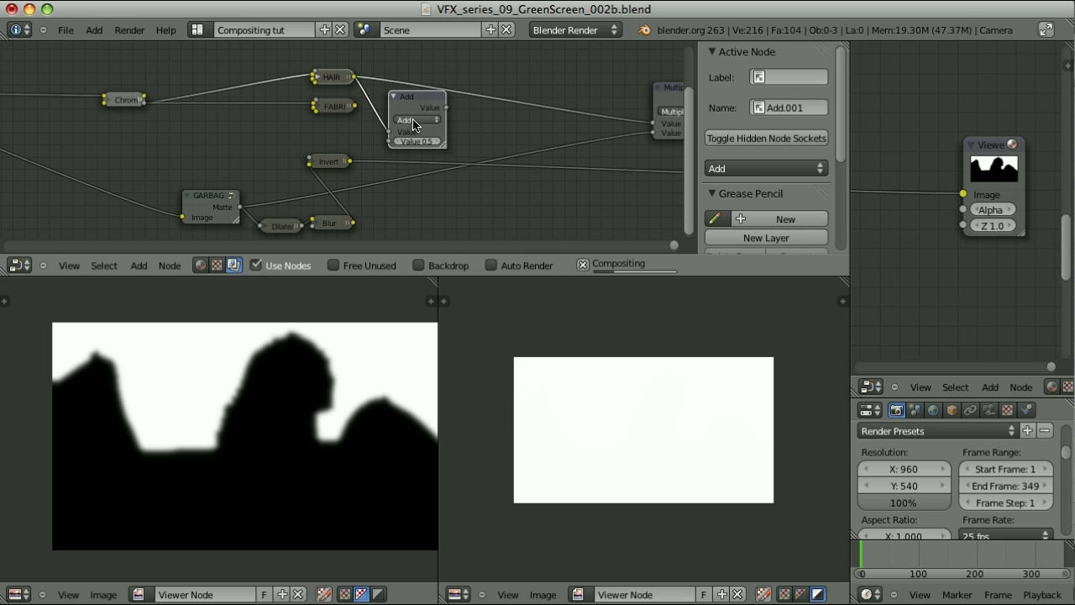
# Set the Math node to Multiply with the inverted matte as second value, preview, collapse and duplicate it
pyautogui.click(413, 124)
pyautogui.click(416, 144)
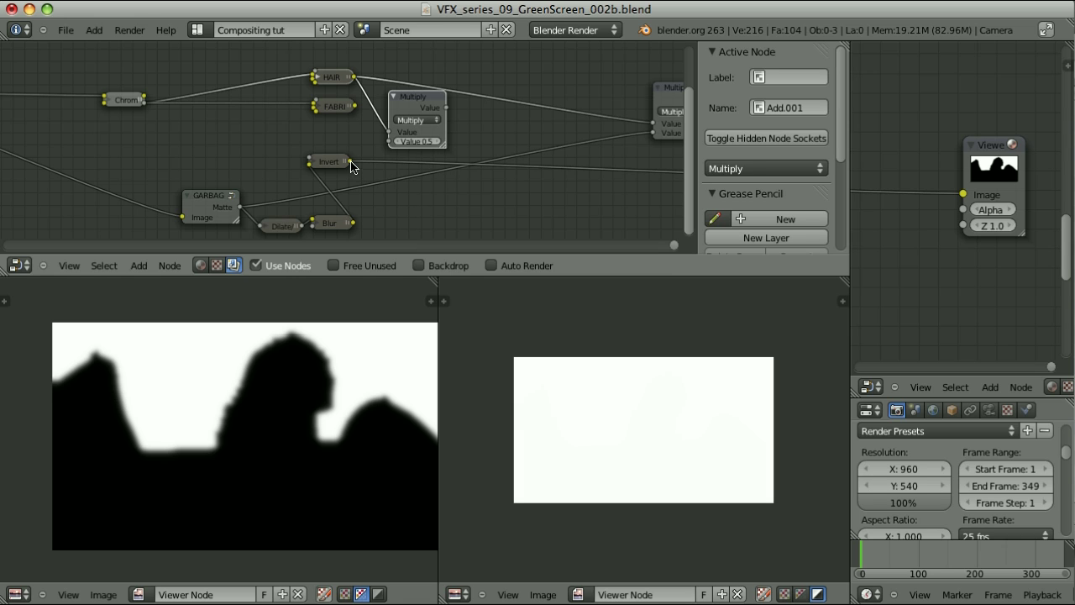
pyautogui.moveTo(351, 163); pyautogui.dragTo(390, 142)
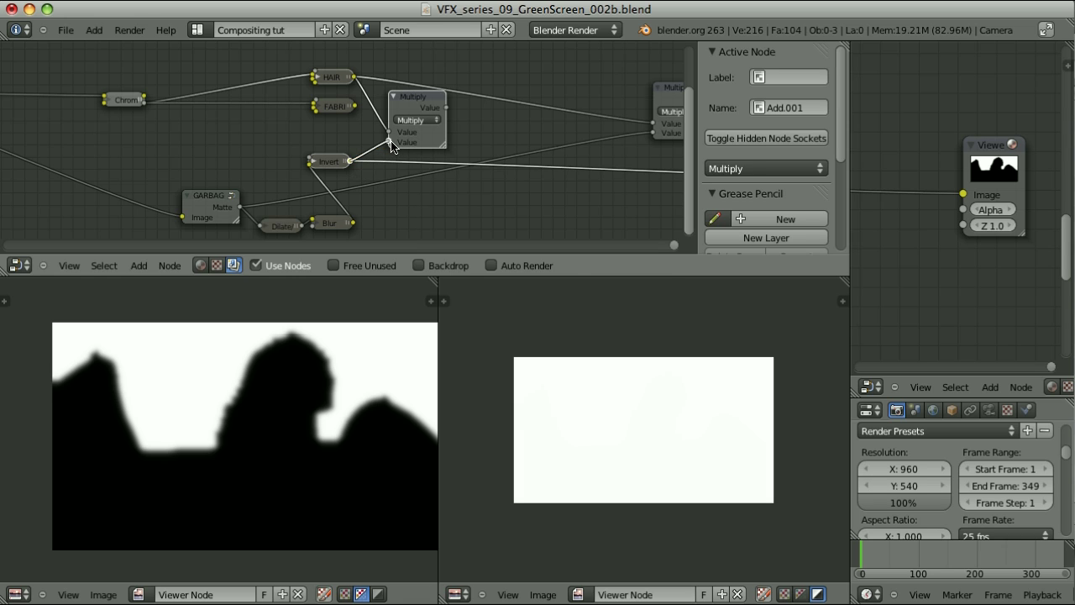
pyautogui.keyDown('ctrl'); pyautogui.keyDown('shift'); pyautogui.click(415, 101); pyautogui.keyUp('shift'); pyautogui.keyUp('ctrl')
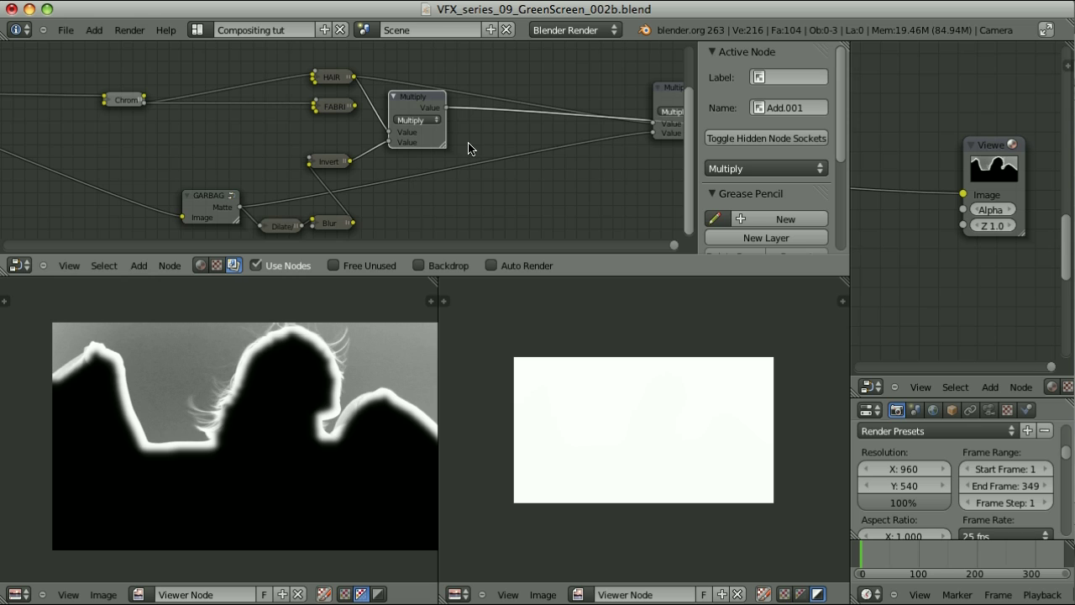
pyautogui.press('h')
pyautogui.hotkey('shift', 'd')
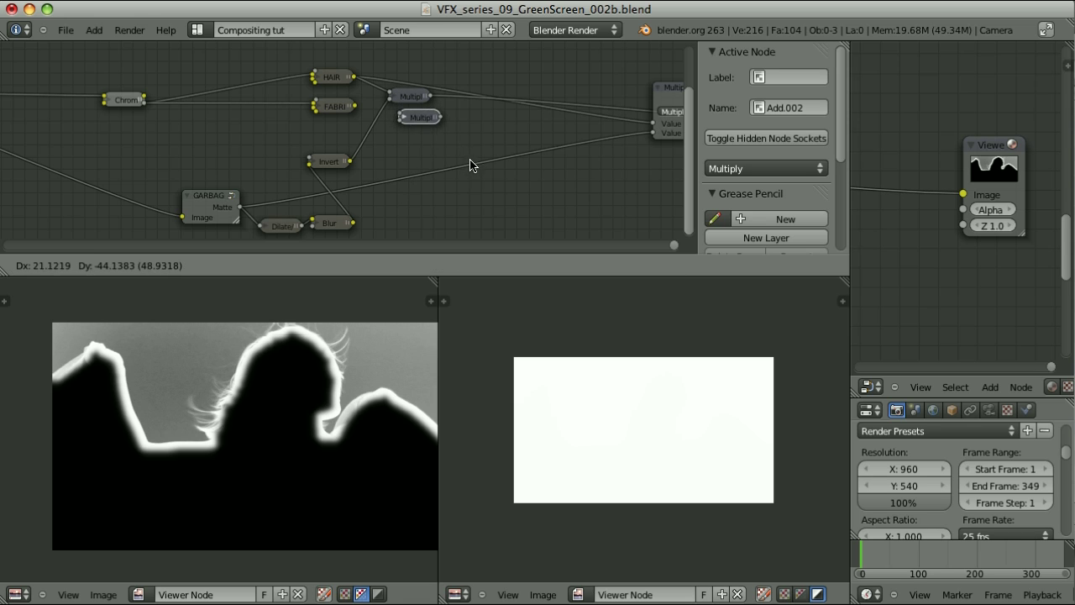
# Feed the FABRIC matte and the blurred matte into the copied Multiply node and preview it
pyautogui.click(464, 181)
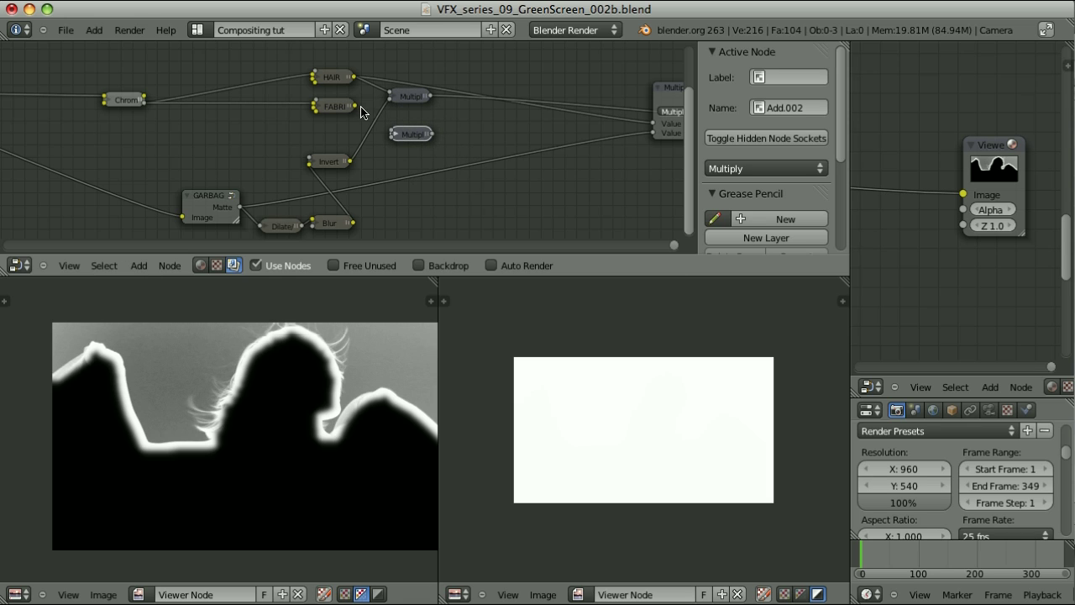
pyautogui.moveTo(355, 107); pyautogui.dragTo(393, 134)
pyautogui.moveTo(356, 225); pyautogui.dragTo(393, 136)
pyautogui.keyDown('ctrl'); pyautogui.keyDown('shift'); pyautogui.click(409, 138); pyautogui.keyUp('shift'); pyautogui.keyUp('ctrl')
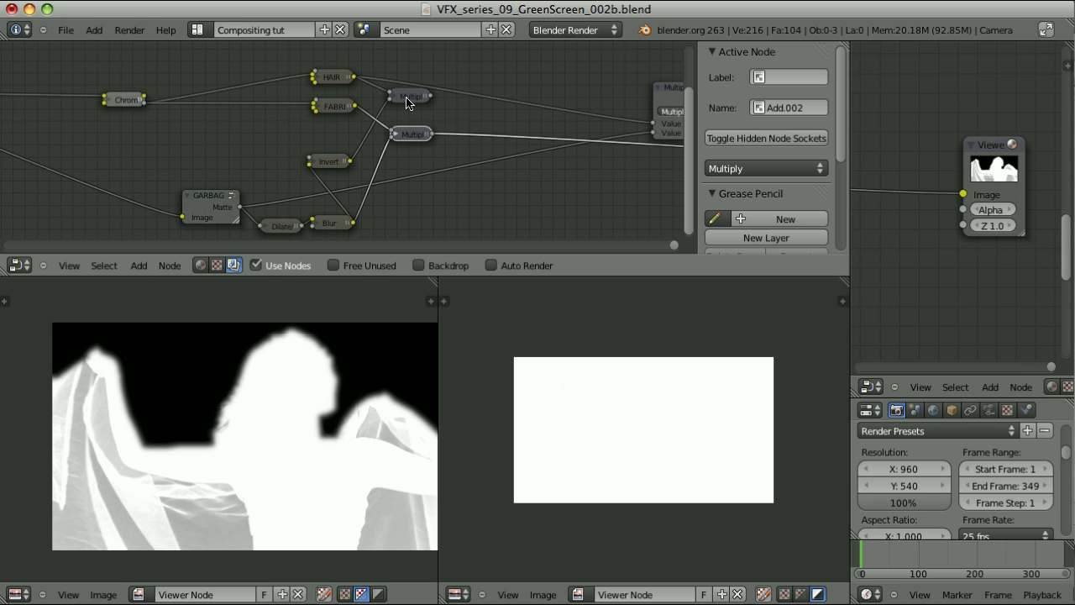
# Duplicate the upper Multiply node to the right and switch the copy's operation to Add
pyautogui.click(407, 97)
pyautogui.click(411, 135)
pyautogui.click(415, 100)
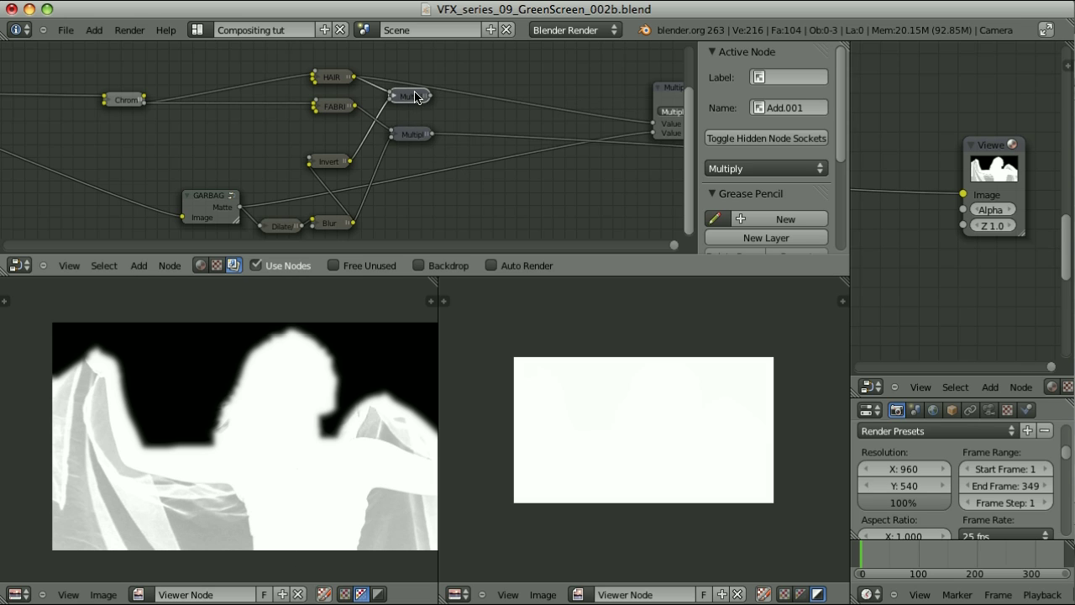
pyautogui.hotkey('shift', 'd')
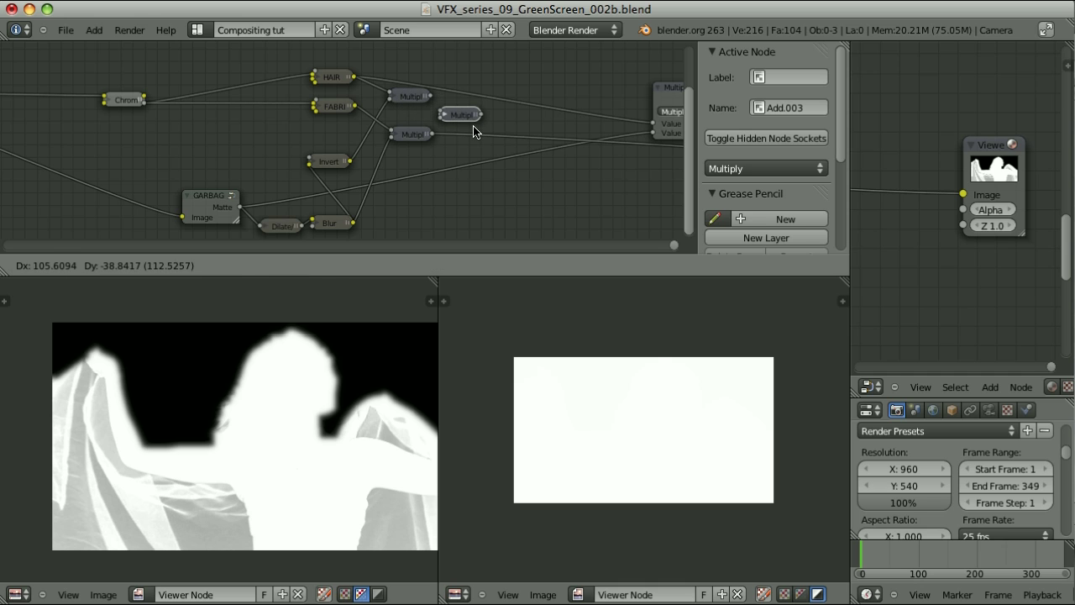
pyautogui.click(481, 132)
pyautogui.click(721, 169)
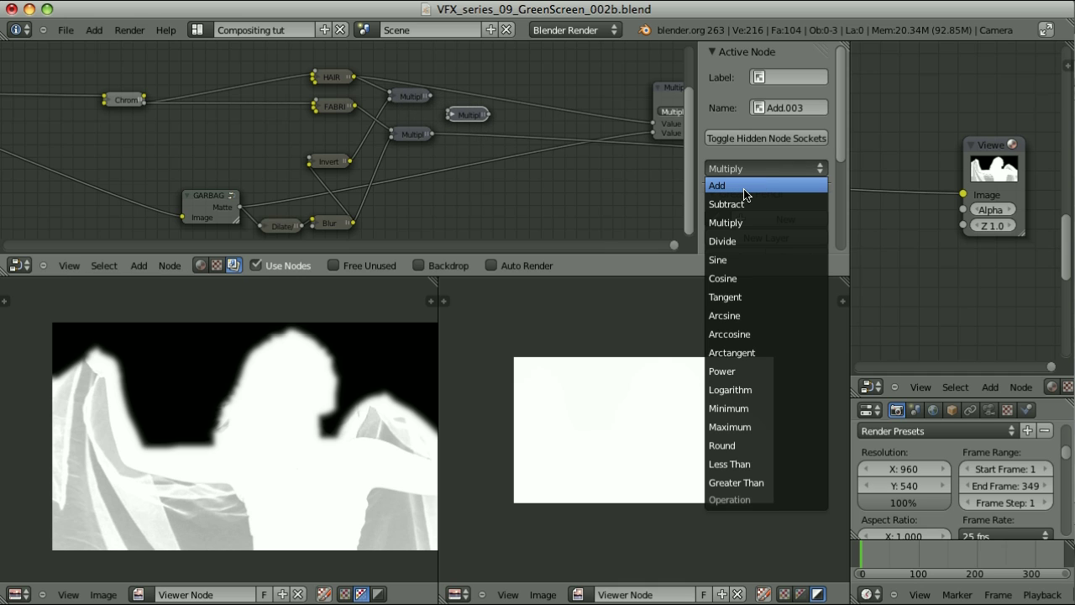
pyautogui.click(719, 185)
# Link both the upper and lower Multiply outputs into the Add node
pyautogui.click(403, 98)
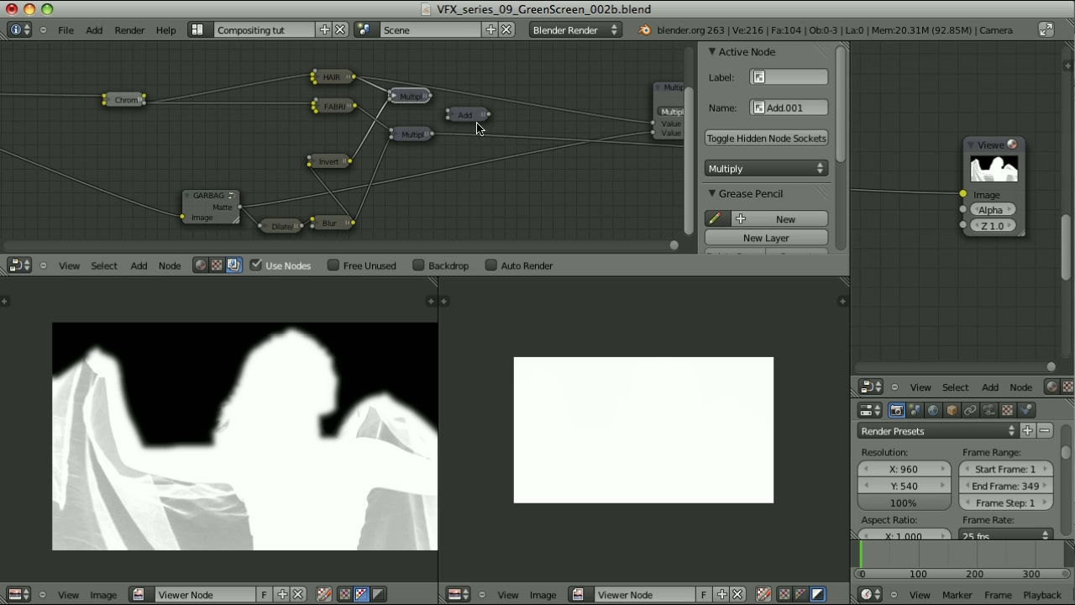
pyautogui.keyDown('shift'); pyautogui.click(472, 119); pyautogui.keyUp('shift')
pyautogui.press('f')
pyautogui.click(474, 119)
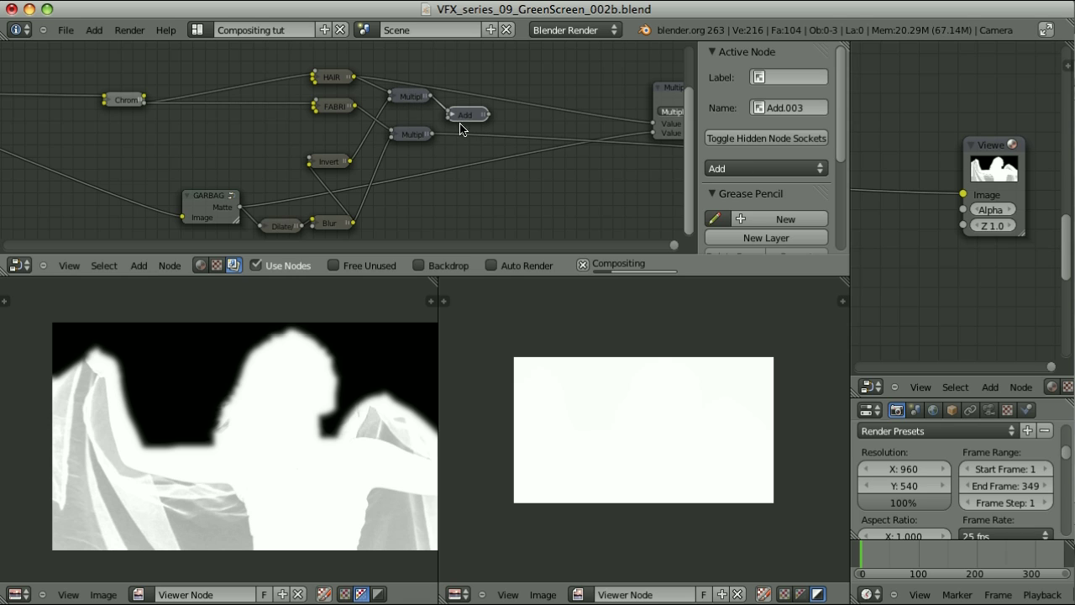
pyautogui.click(409, 138)
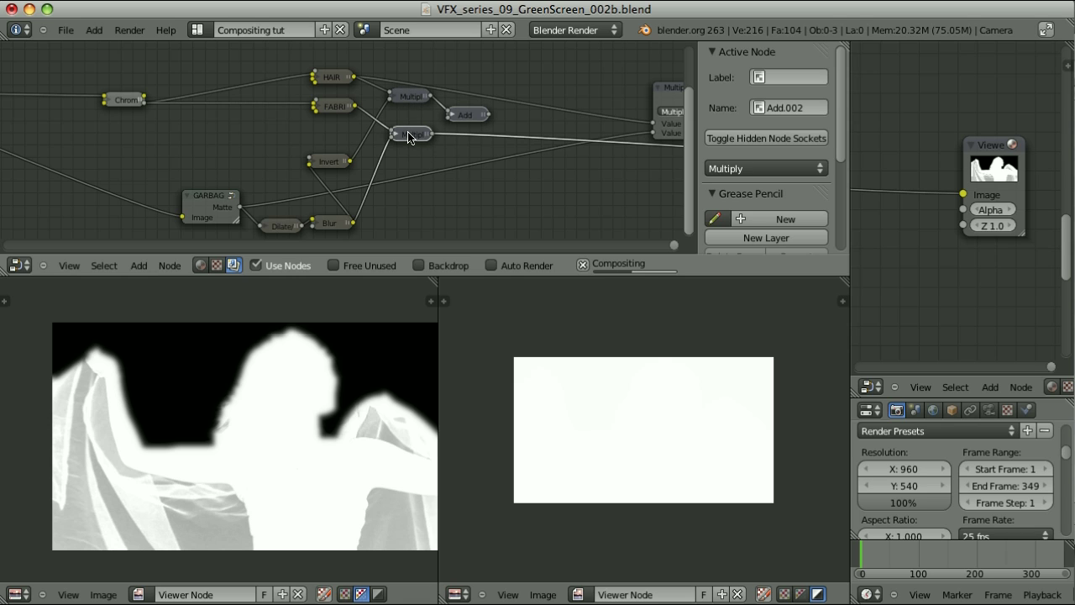
pyautogui.keyDown('shift'); pyautogui.click(479, 117); pyautogui.keyUp('shift')
pyautogui.press('f')
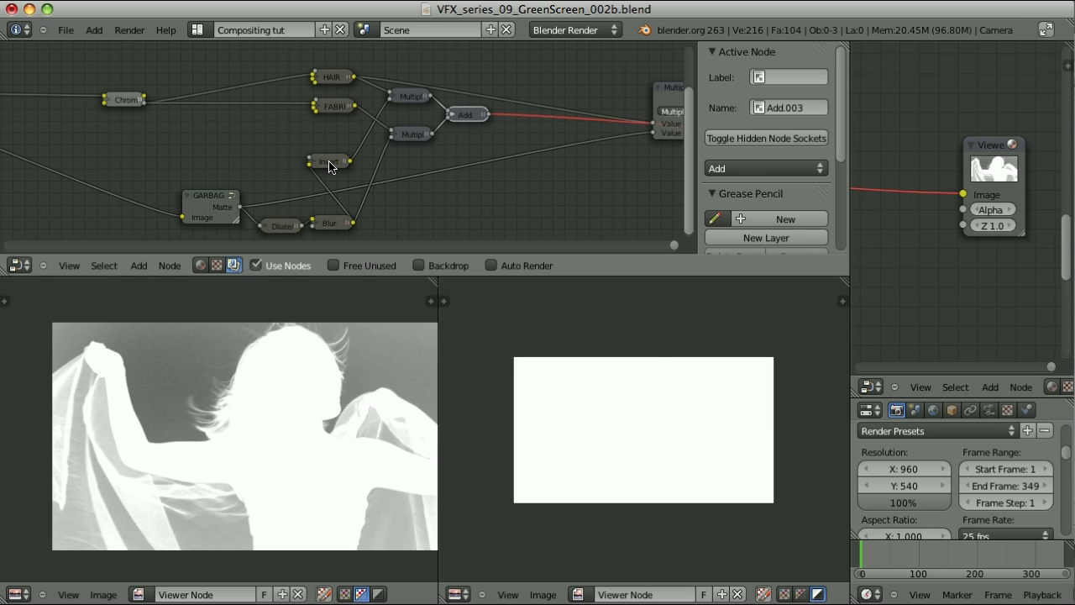
# Nudge the Invert and final Multiply nodes down to tidy the layout around Add
pyautogui.moveTo(329, 166); pyautogui.dragTo(332, 190)
pyautogui.scroll(-1, 632, 99)
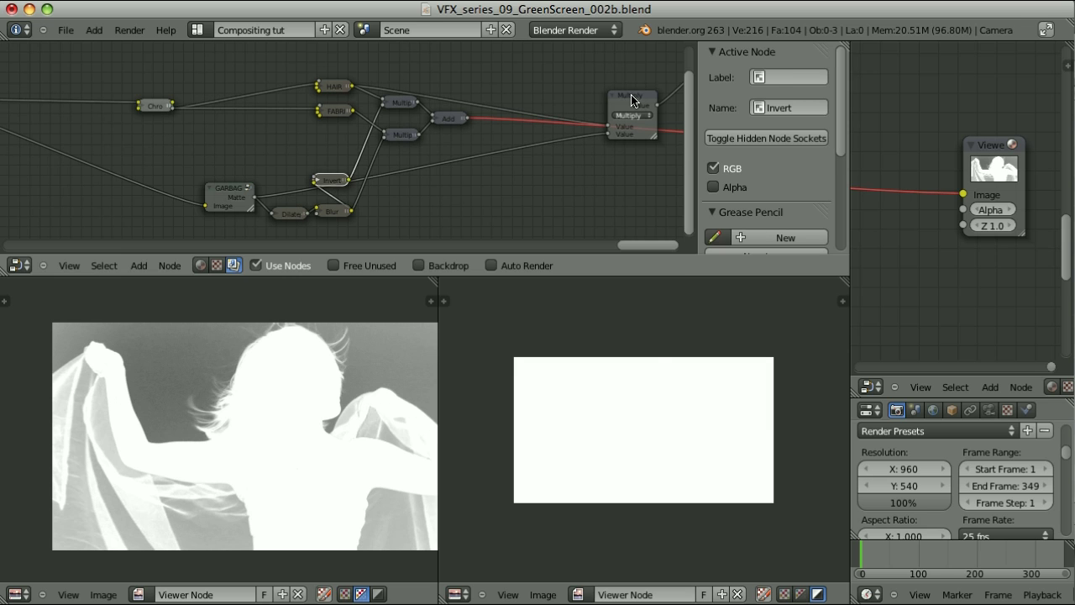
pyautogui.click(631, 99)
pyautogui.moveTo(632, 99); pyautogui.dragTo(627, 132)
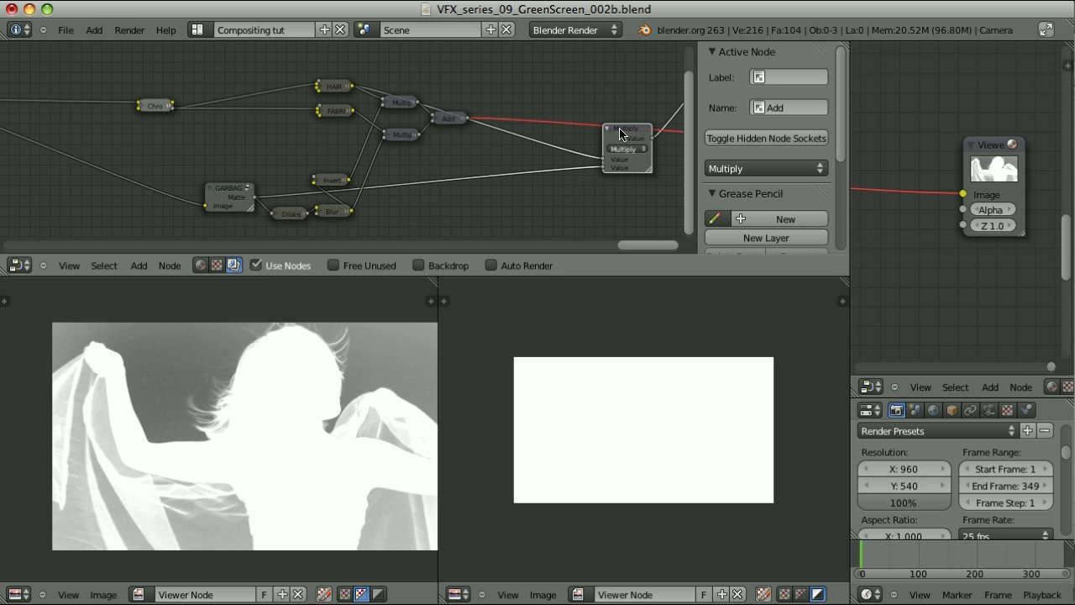
pyautogui.click(454, 120)
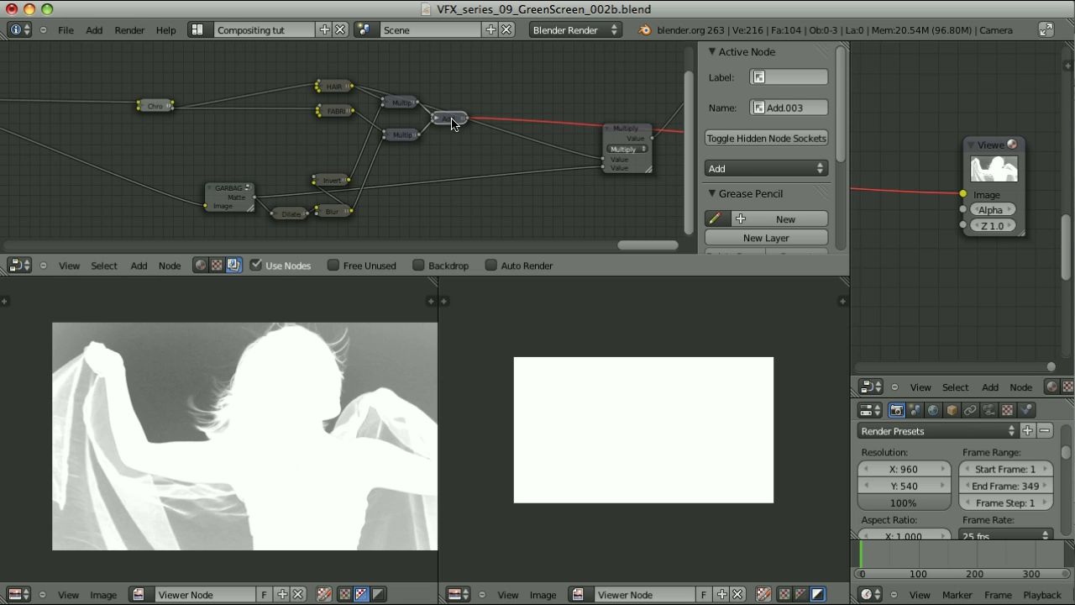
pyautogui.click(615, 132)
# Preview the final Multiply's combined matte, showing a clean black background
pyautogui.keyDown('ctrl'); pyautogui.keyDown('shift'); pyautogui.click(615, 133); pyautogui.keyUp('shift'); pyautogui.keyUp('ctrl')
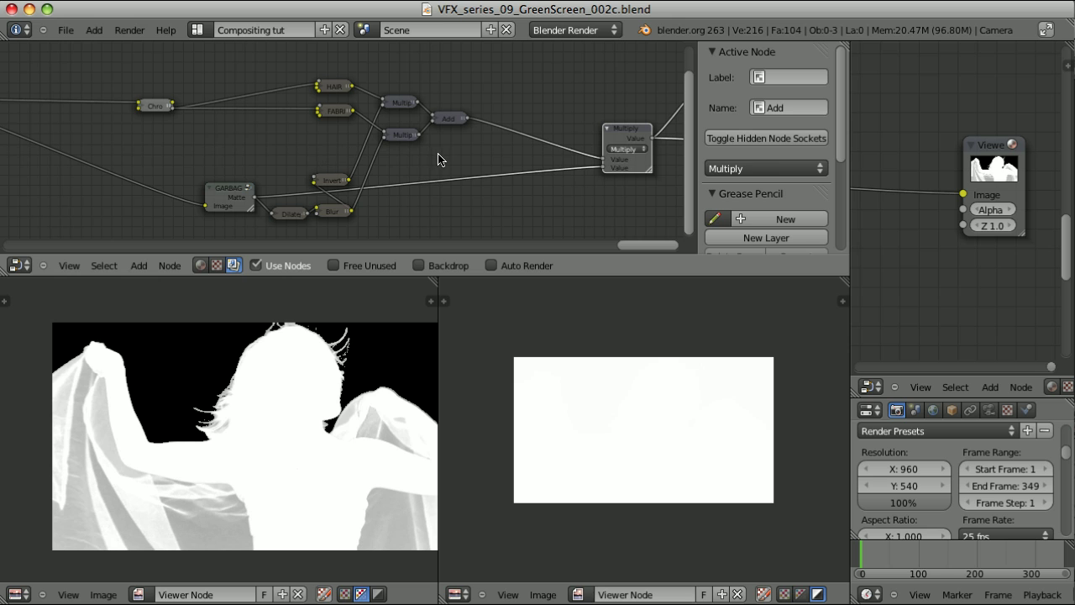
pyautogui.scroll(2, 340, 134)
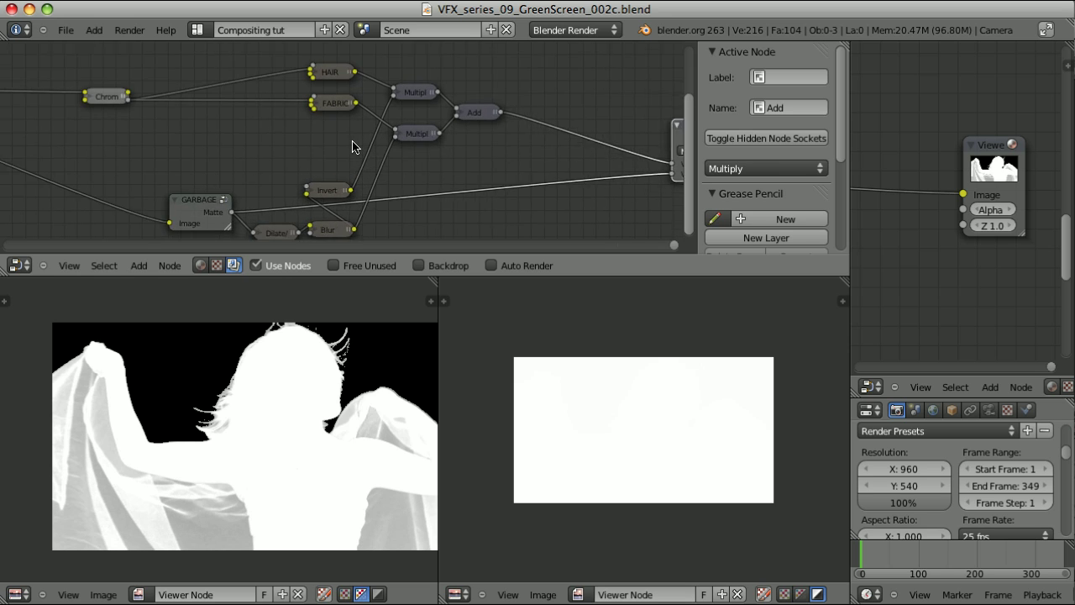
pyautogui.moveTo(355, 132); pyautogui.dragTo(435, 160, button='middle')
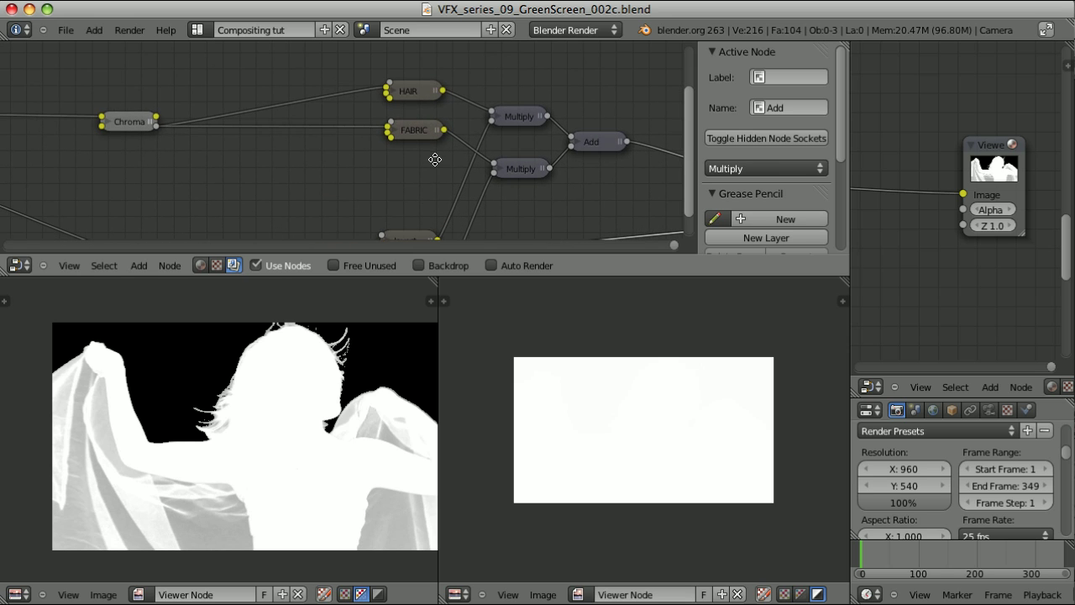
# Move FABRIC left and HAIR up, briefly expanding HAIR to check its curve
pyautogui.click(125, 123)
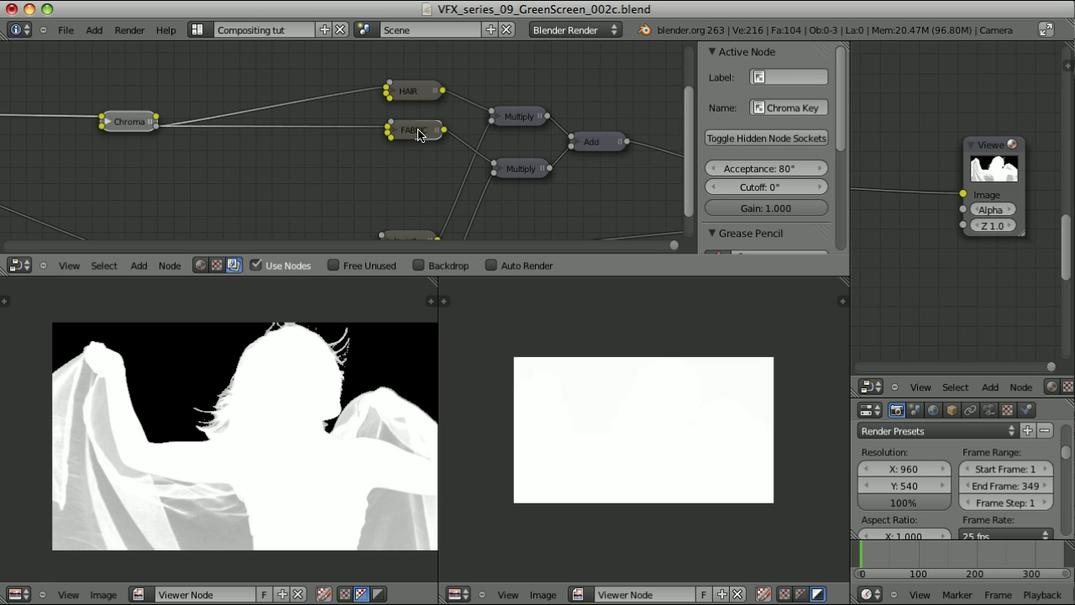
pyautogui.moveTo(419, 134); pyautogui.dragTo(341, 133)
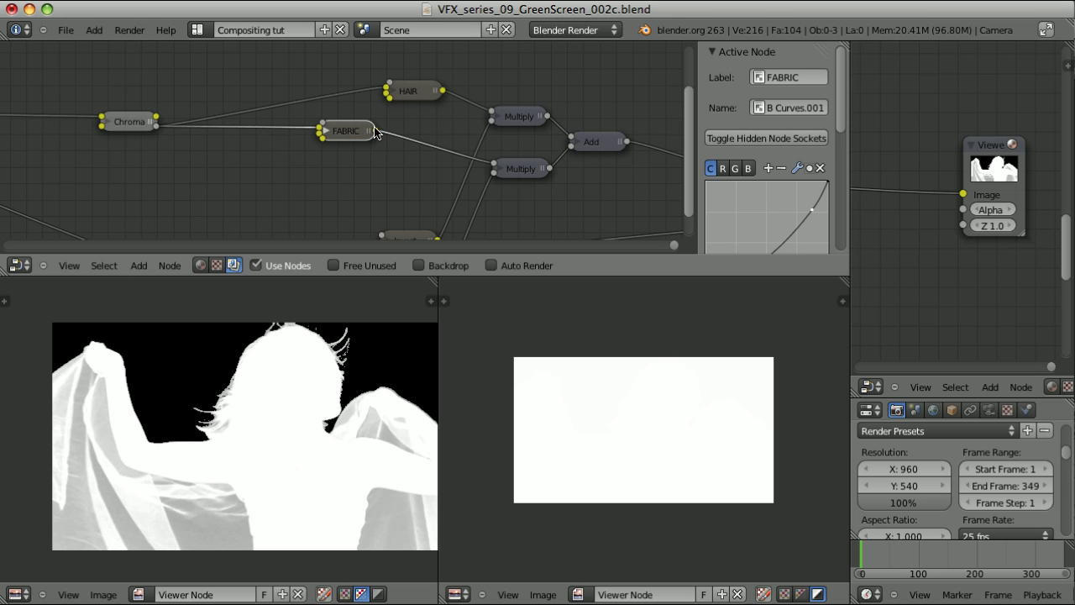
pyautogui.moveTo(411, 92); pyautogui.dragTo(422, 73)
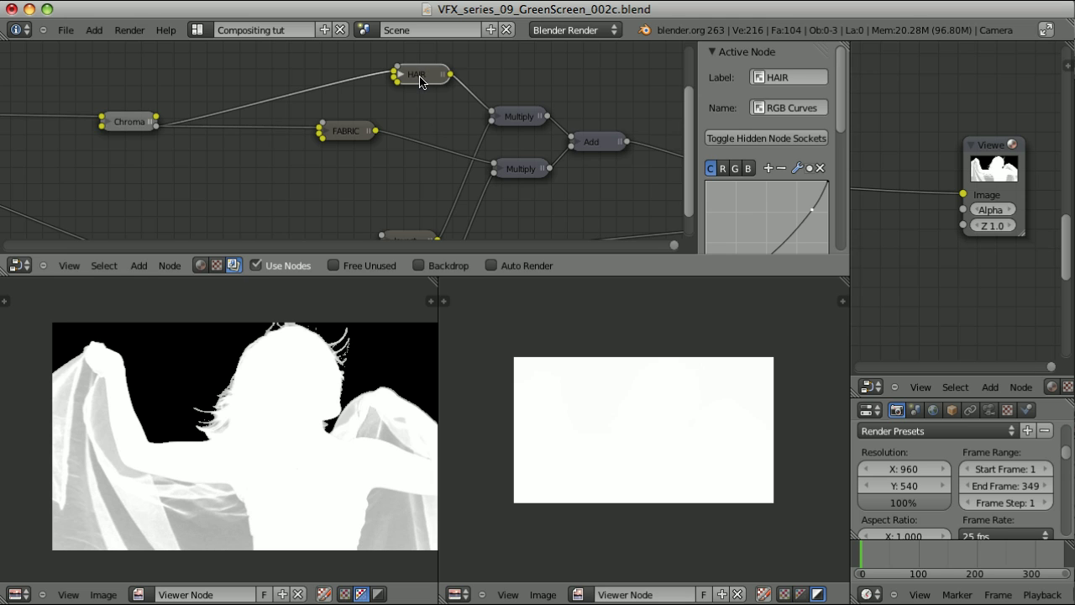
pyautogui.press('h')
pyautogui.moveTo(460, 139); pyautogui.dragTo(473, 61, button='middle')
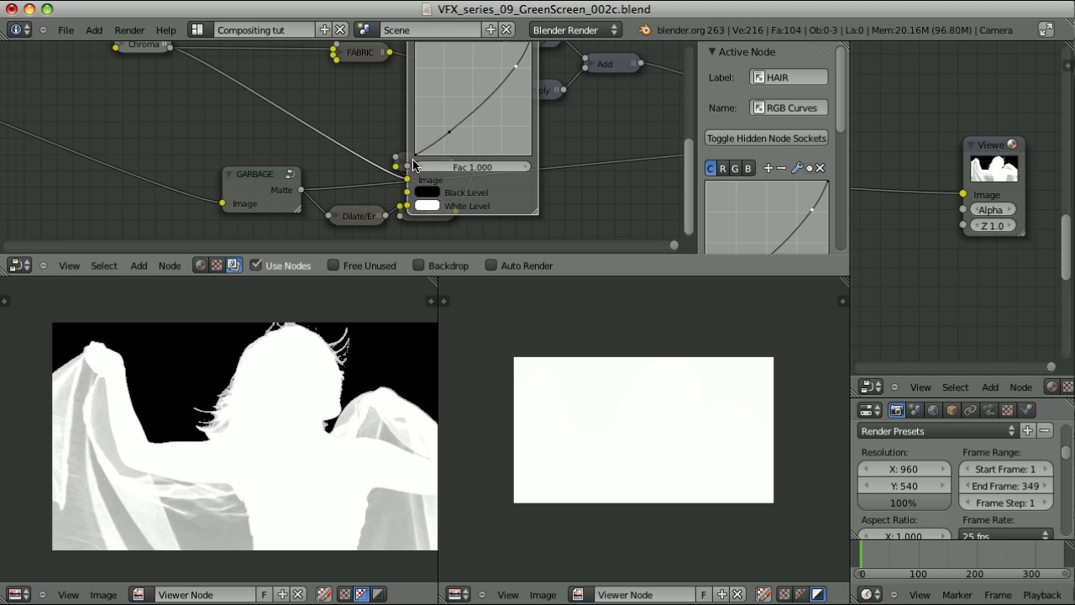
pyautogui.press('h')
pyautogui.scroll(-3, 454, 124)
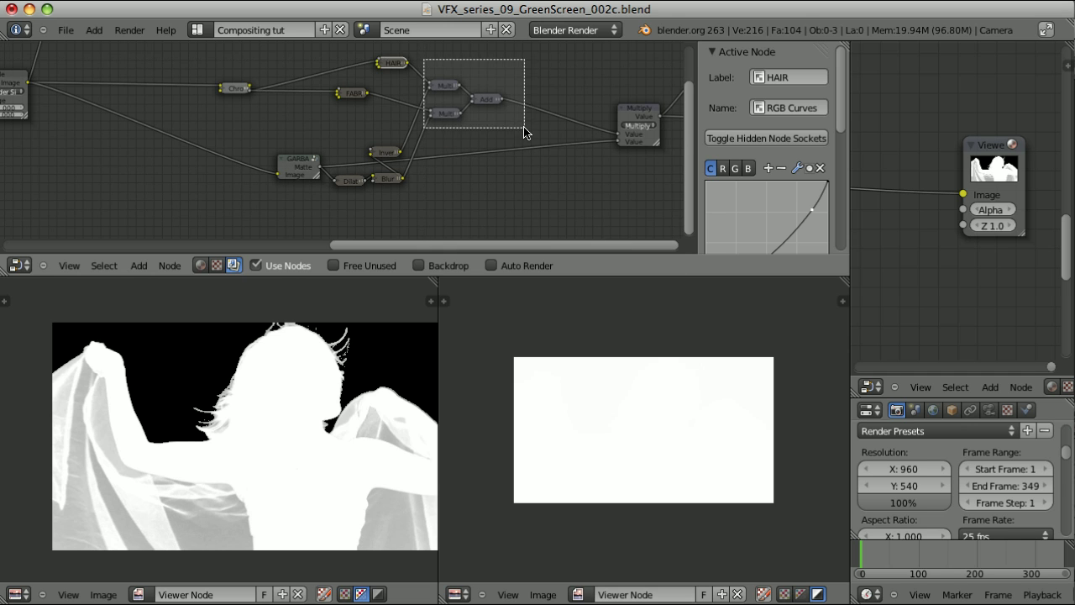
# Delete the Multiply and Add nodes and chain the HAIR node after FABRIC
pyautogui.press('x')
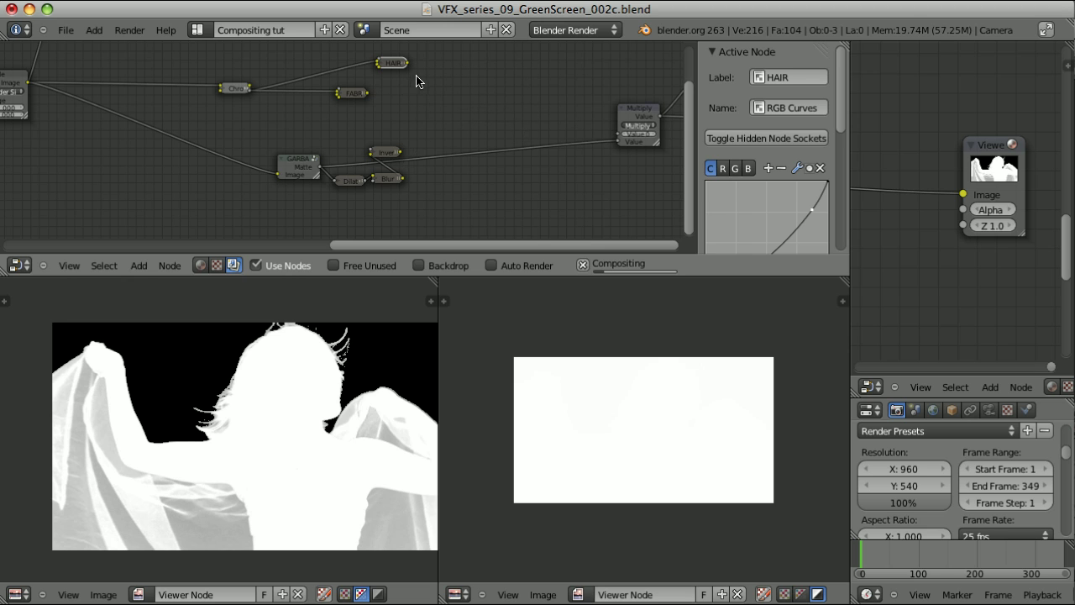
pyautogui.scroll(1, 418, 79)
pyautogui.moveTo(361, 90); pyautogui.dragTo(452, 89)
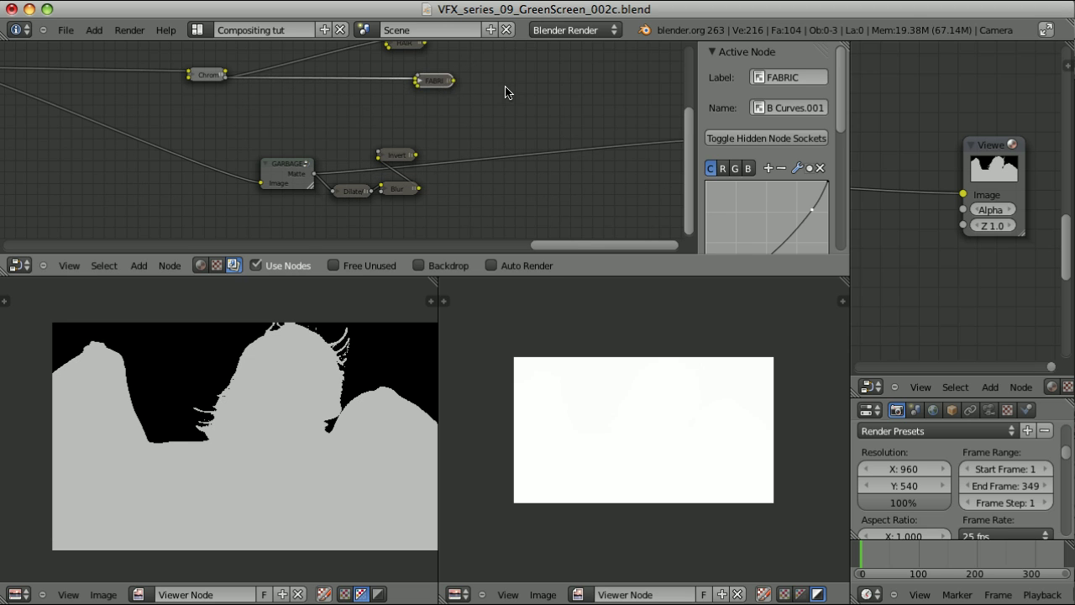
pyautogui.moveTo(507, 93); pyautogui.dragTo(410, 146, button='middle')
pyautogui.moveTo(314, 104); pyautogui.dragTo(429, 105)
pyautogui.click(334, 142)
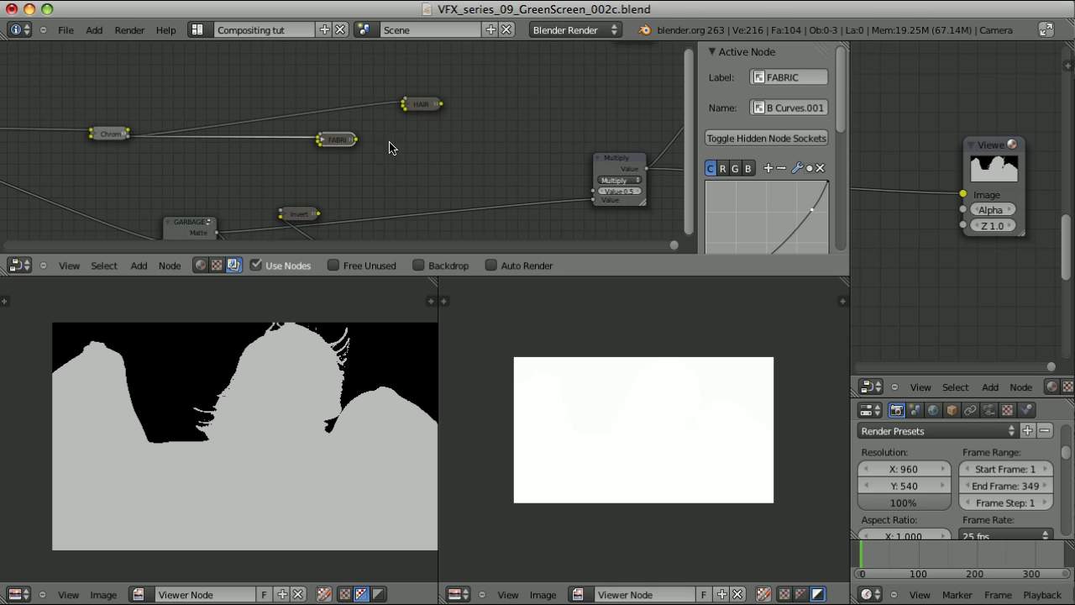
pyautogui.click(422, 106)
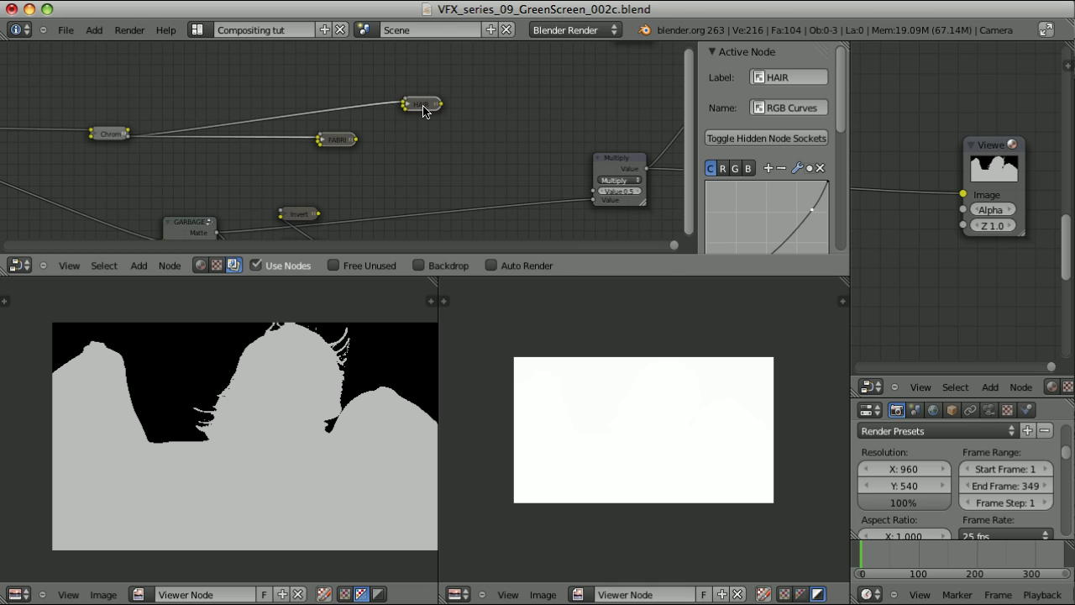
pyautogui.moveTo(422, 107); pyautogui.dragTo(436, 156)
pyautogui.scroll(-2, 348, 163)
# Move the Dilate, Blur and Invert nodes upward, with Invert placed beside Blur
pyautogui.moveTo(257, 210); pyautogui.dragTo(273, 200)
pyautogui.press('g')
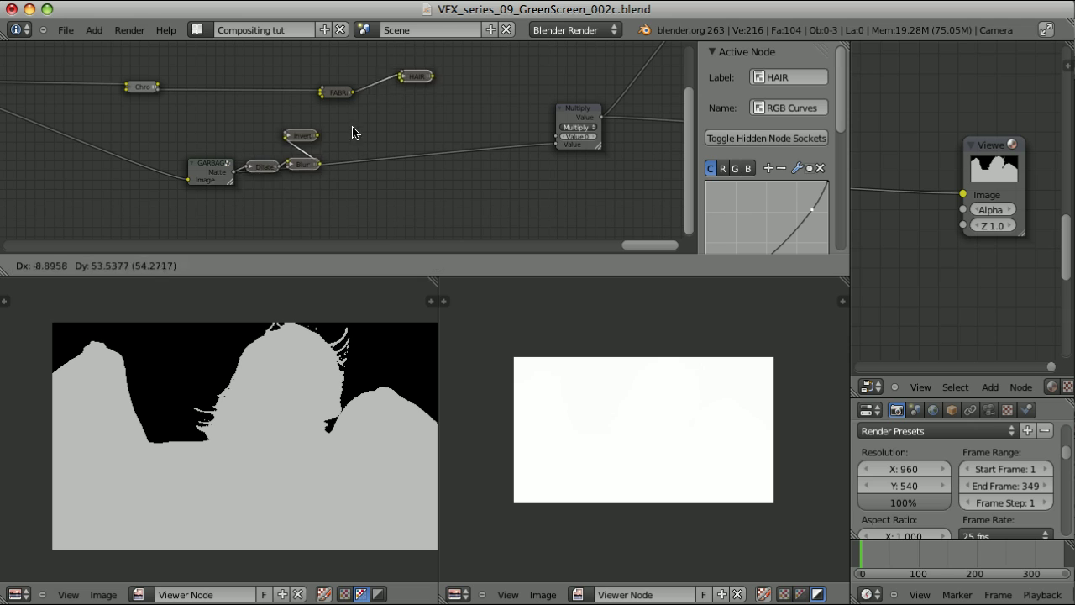
pyautogui.rightClick(351, 160)
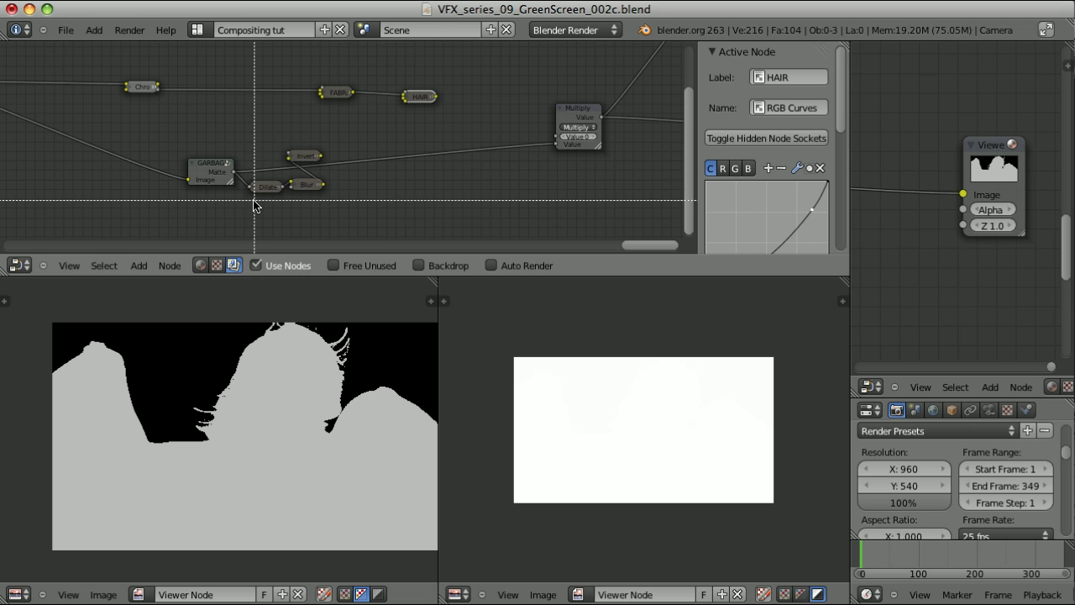
pyautogui.moveTo(257, 204); pyautogui.dragTo(332, 169)
pyautogui.press('g')
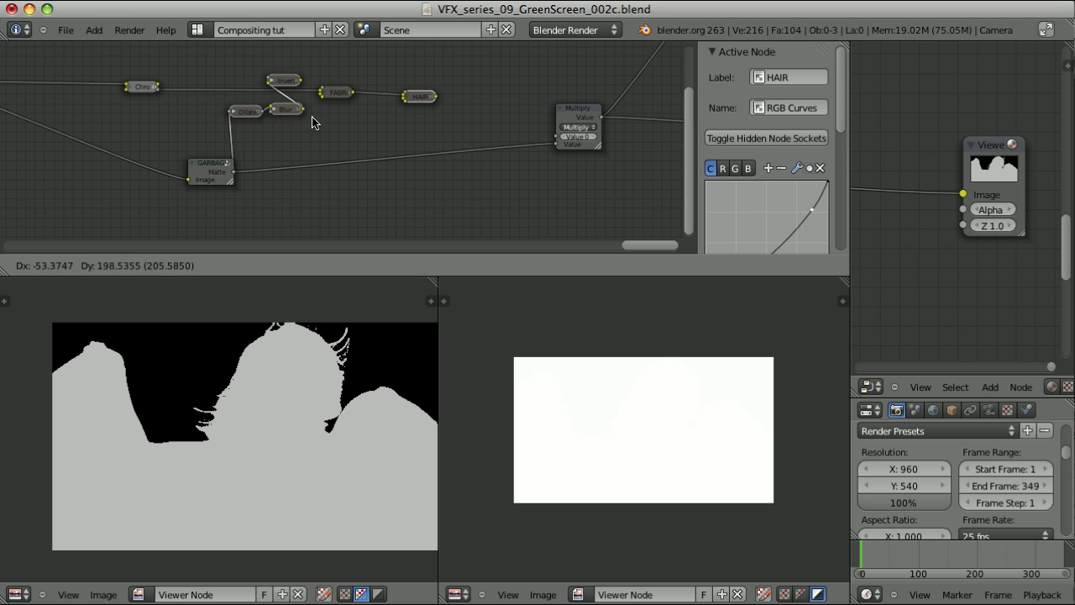
pyautogui.click(317, 79)
pyautogui.keyDown('shift'); pyautogui.scroll(3, 307, 94); pyautogui.keyUp('shift')
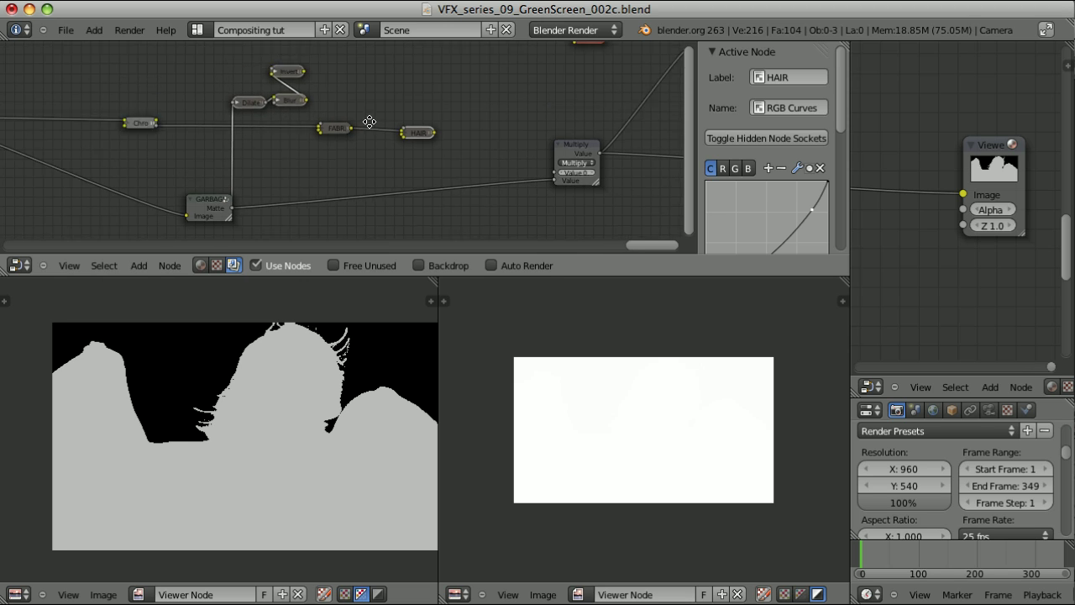
pyautogui.moveTo(289, 102); pyautogui.dragTo(379, 129)
pyautogui.scroll(3, 298, 187)
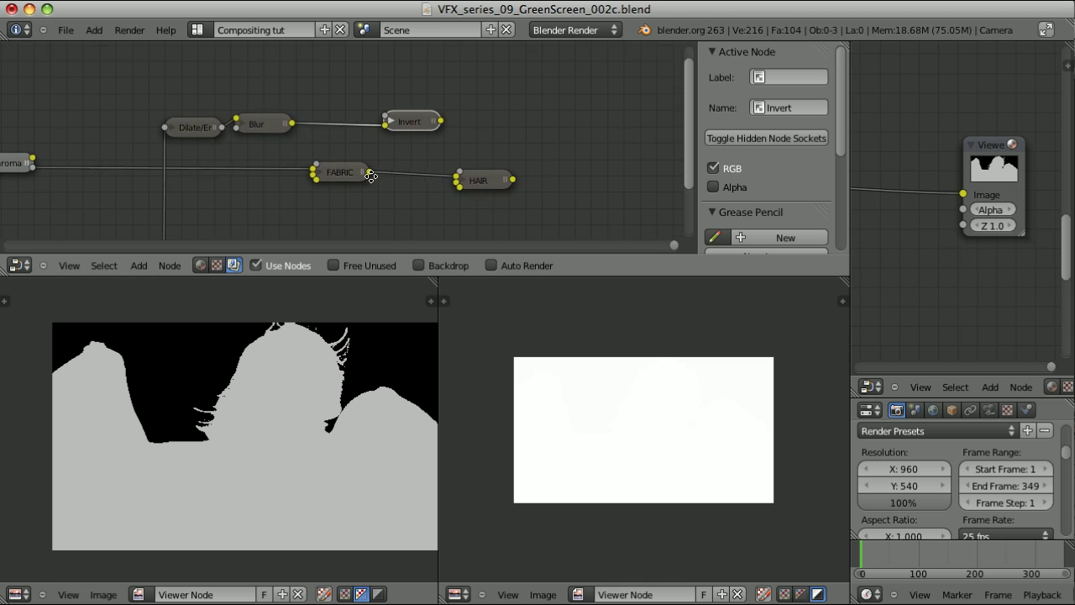
# Connect Blur's output to FABRIC and Invert's output to HAIR
pyautogui.moveTo(291, 125); pyautogui.dragTo(316, 171)
pyautogui.click(344, 181)
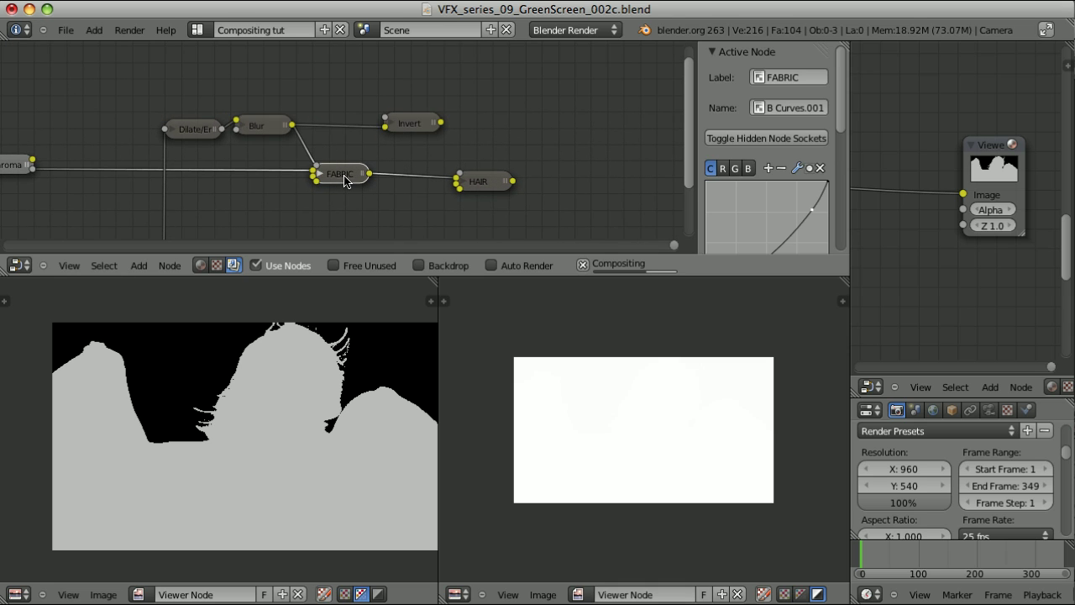
pyautogui.moveTo(440, 126); pyautogui.dragTo(461, 176)
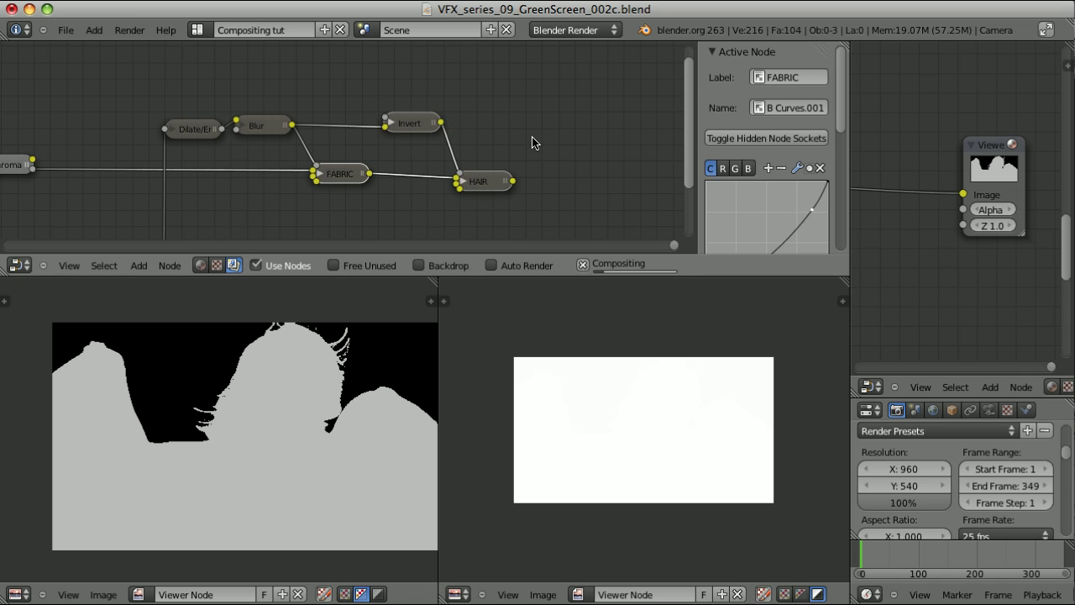
# Preview HAIR and connect its output to the Multiply node's second Value input
pyautogui.keyDown('ctrl'); pyautogui.keyDown('shift'); pyautogui.click(490, 185); pyautogui.keyUp('shift'); pyautogui.keyUp('ctrl')
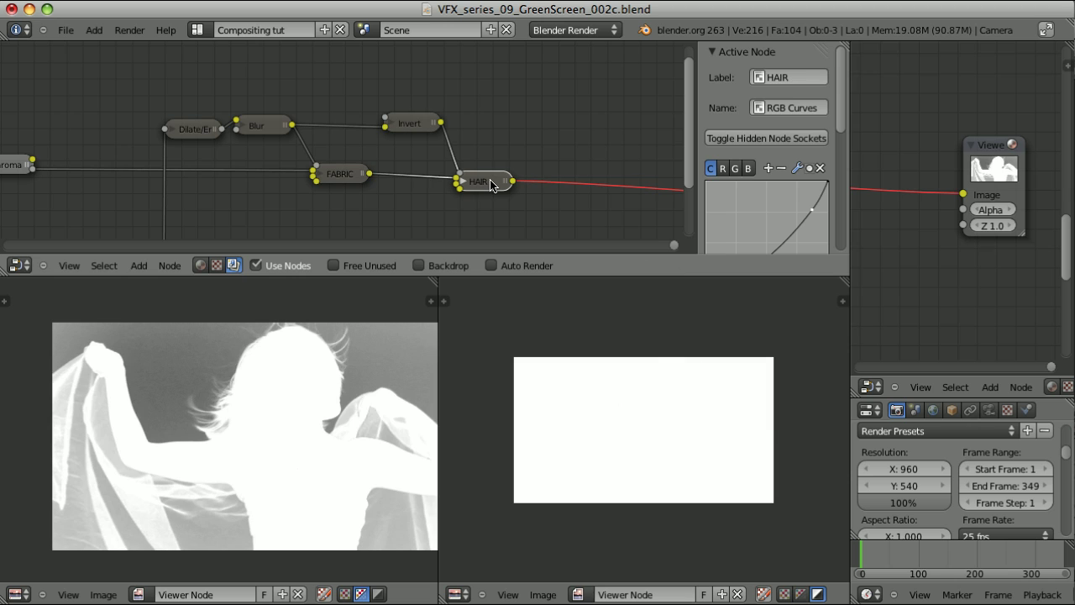
pyautogui.scroll(-3, 521, 134)
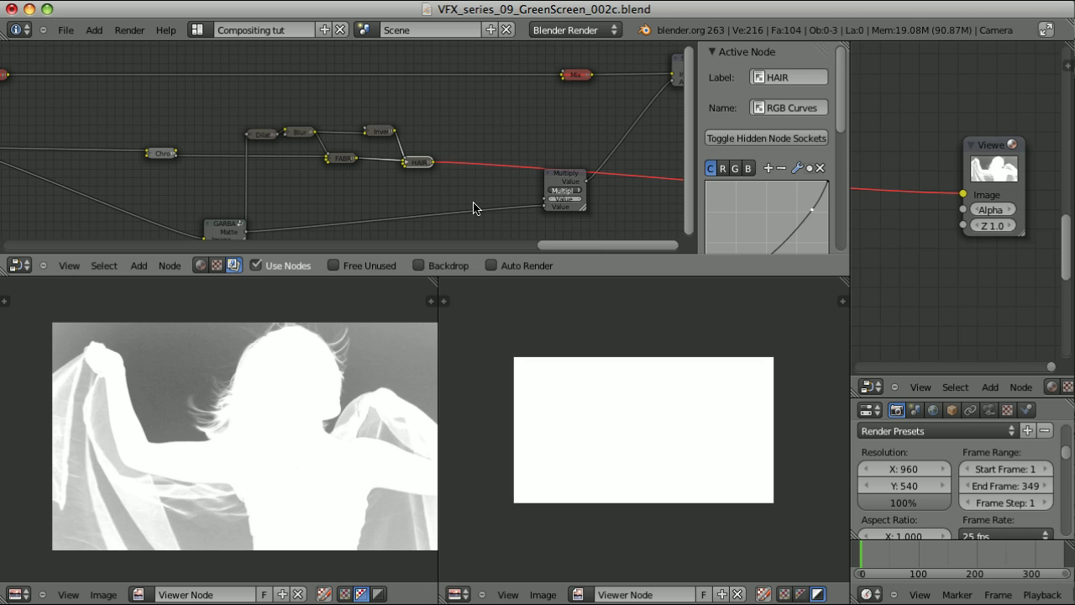
pyautogui.moveTo(433, 164); pyautogui.dragTo(544, 200)
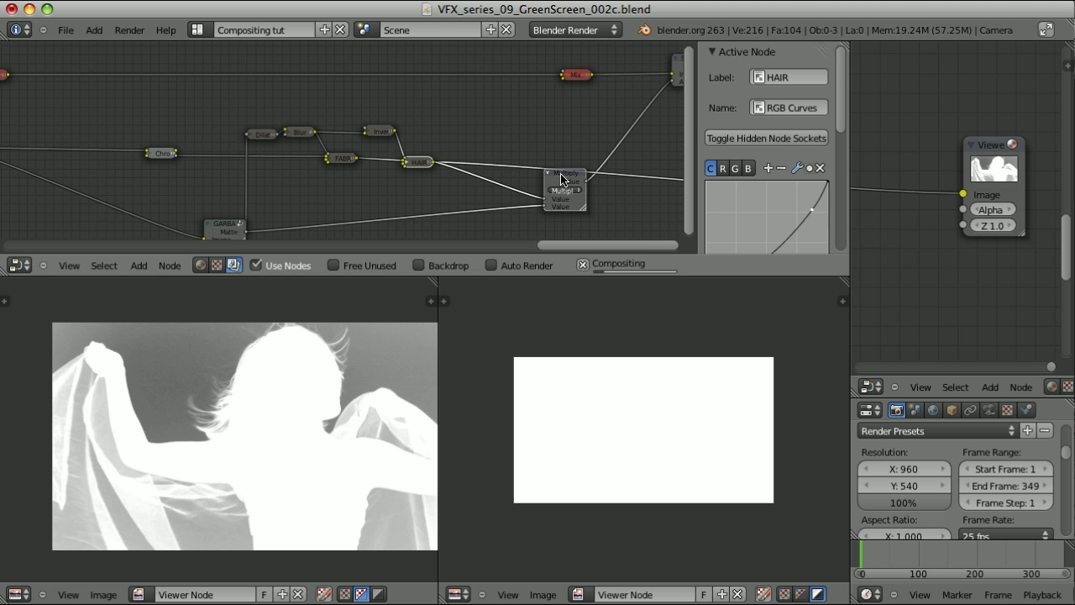
pyautogui.click(565, 178)
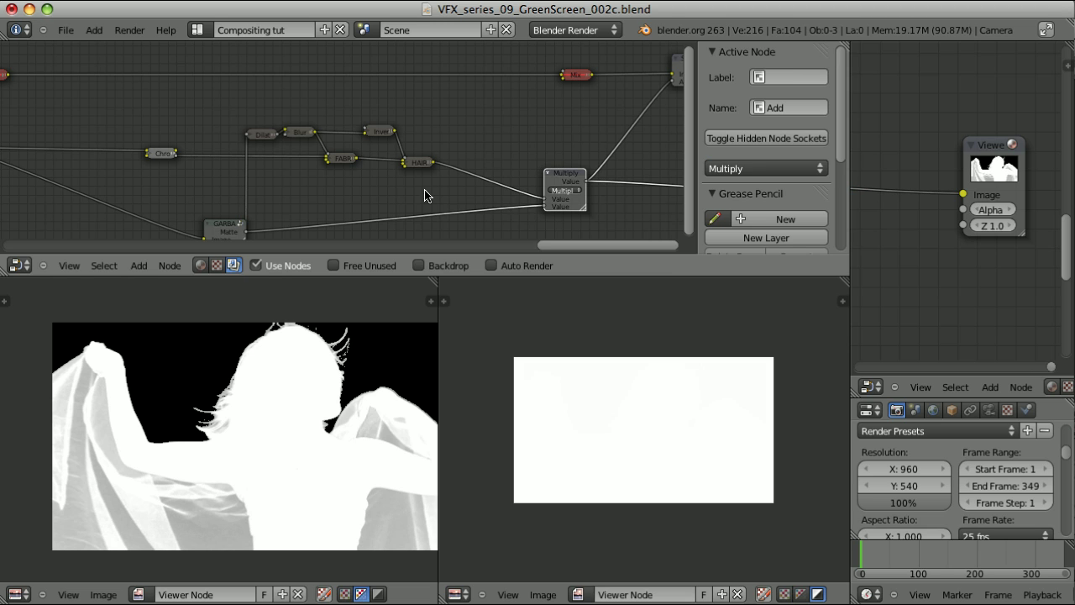
# Reset the FABRIC curve to a straight line, discarding a trial bend
pyautogui.click(341, 160)
pyautogui.scroll(3, 327, 160)
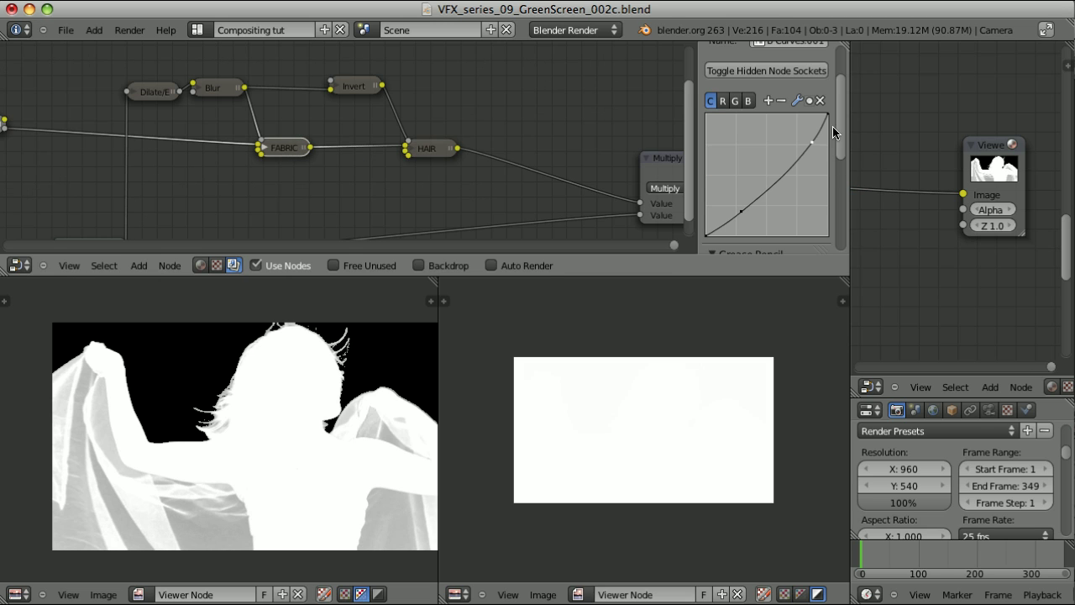
pyautogui.click(797, 101)
pyautogui.click(831, 187)
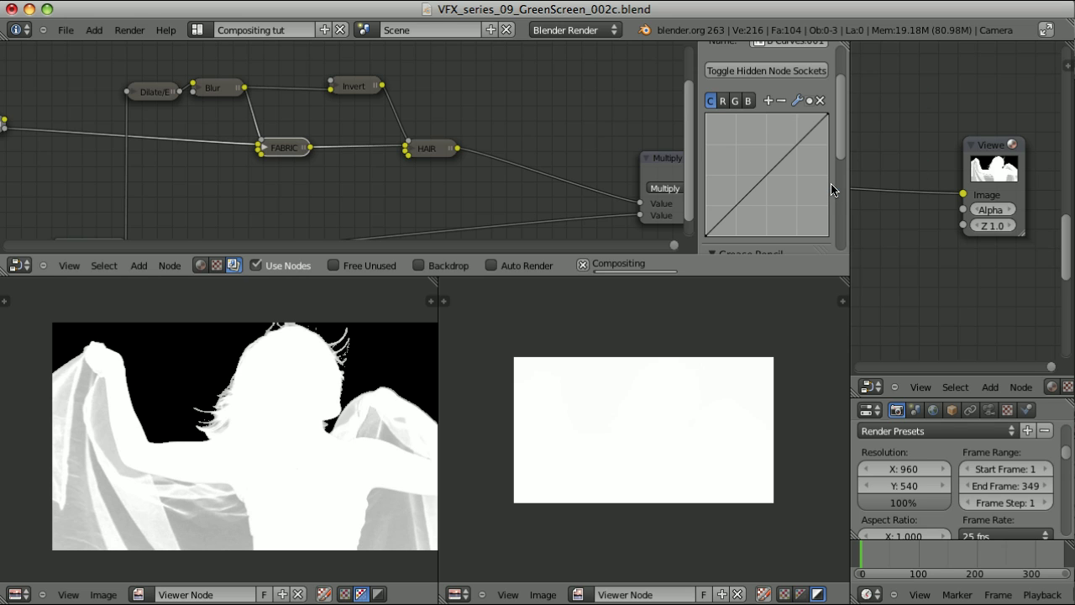
pyautogui.moveTo(768, 179); pyautogui.dragTo(780, 199)
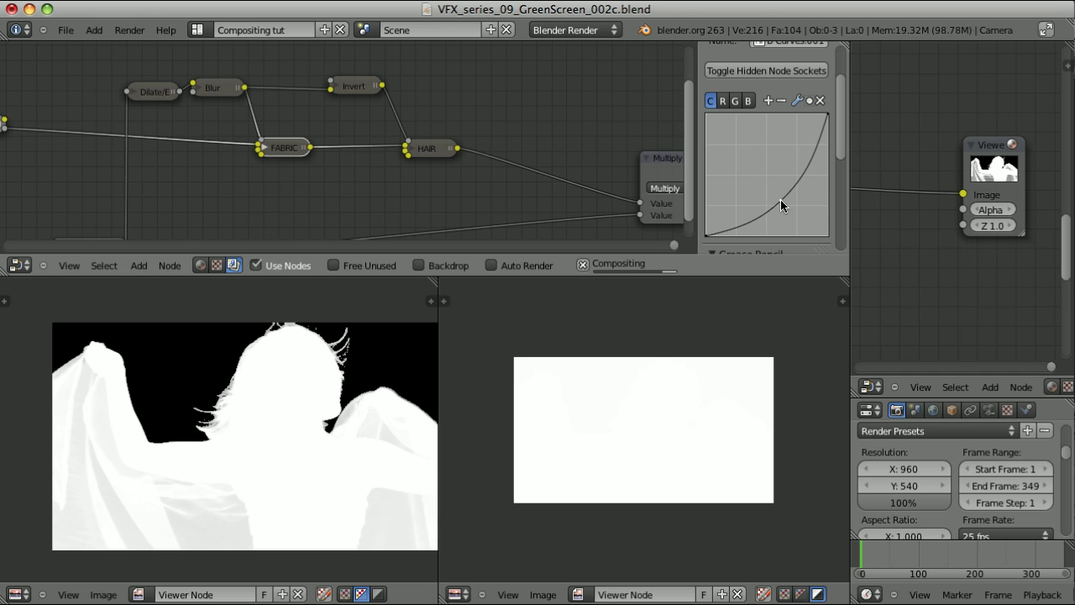
pyautogui.click(820, 99)
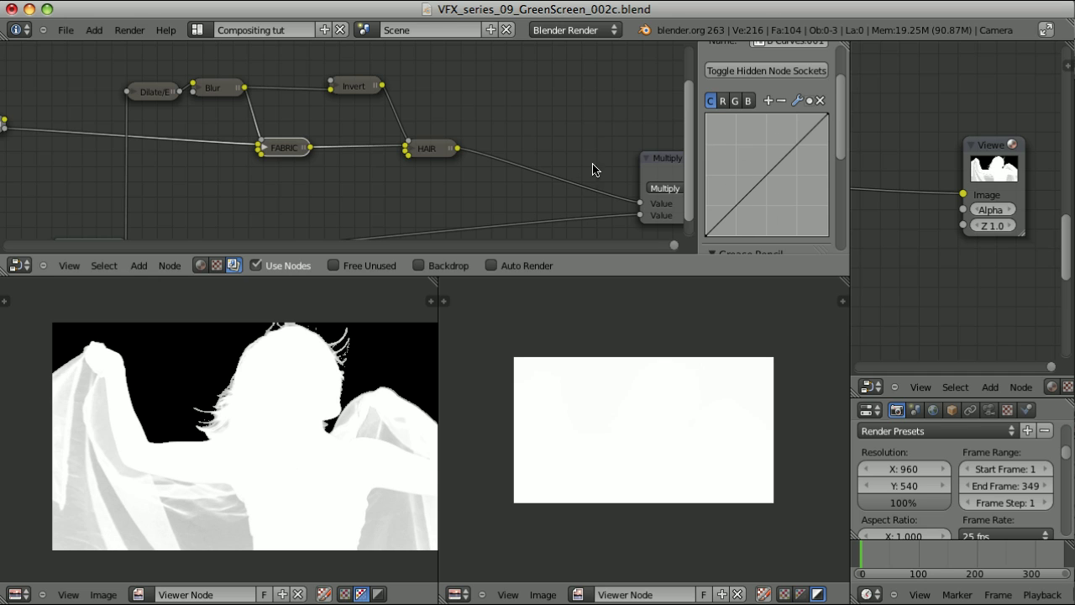
# Drag a point on the HAIR curve to darken its lower values
pyautogui.click(433, 148)
pyautogui.moveTo(741, 211)
pyautogui.mouseDown()
pyautogui.moveTo(774, 216)
pyautogui.moveTo(730, 190)
pyautogui.moveTo(752, 211)
pyautogui.mouseUp()
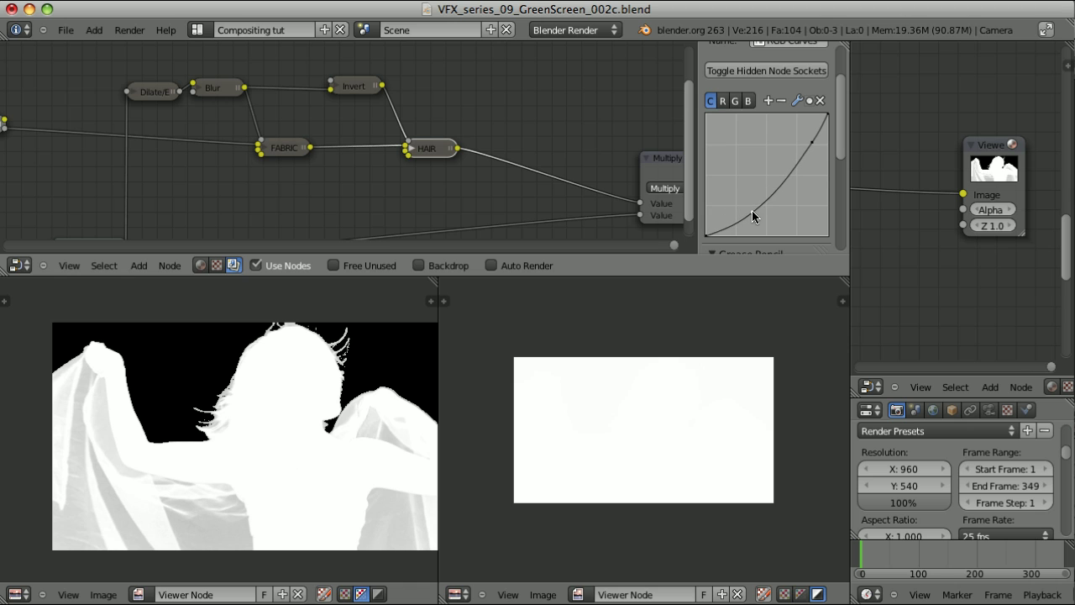
pyautogui.scroll(-5, 395, 161)
pyautogui.moveTo(420, 163); pyautogui.dragTo(509, 168, button='middle')
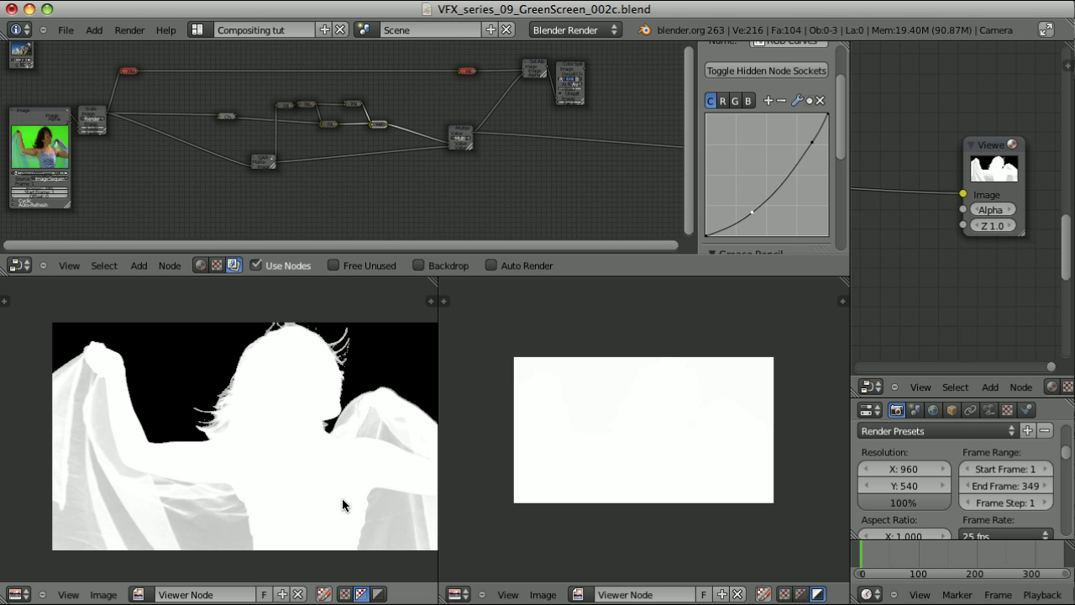
# Send the Color Spill output to the Viewer and zoom the backdrop to inspect the dancer's edges
pyautogui.keyDown('ctrl'); pyautogui.keyDown('shift'); pyautogui.click(569, 84); pyautogui.keyUp('shift'); pyautogui.keyUp('ctrl')
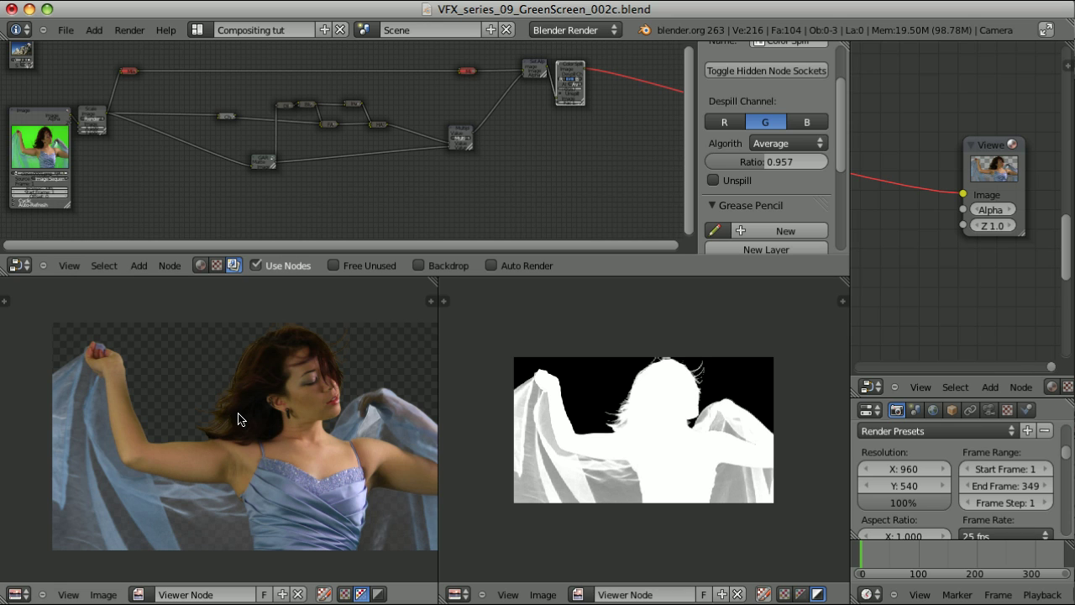
pyautogui.scroll(5, 118, 493)
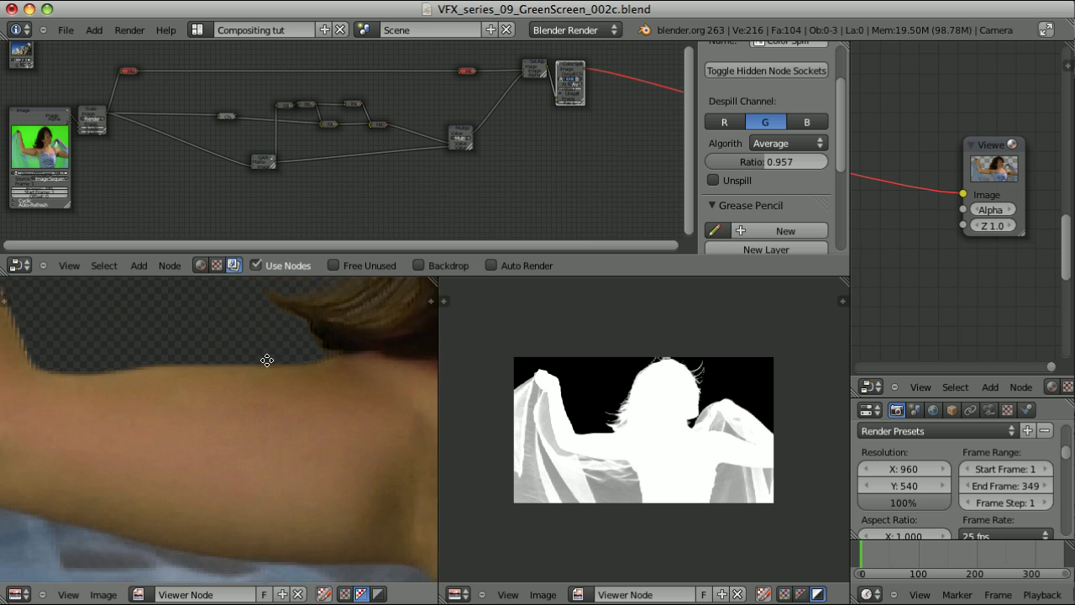
pyautogui.scroll(-3, 248, 359)
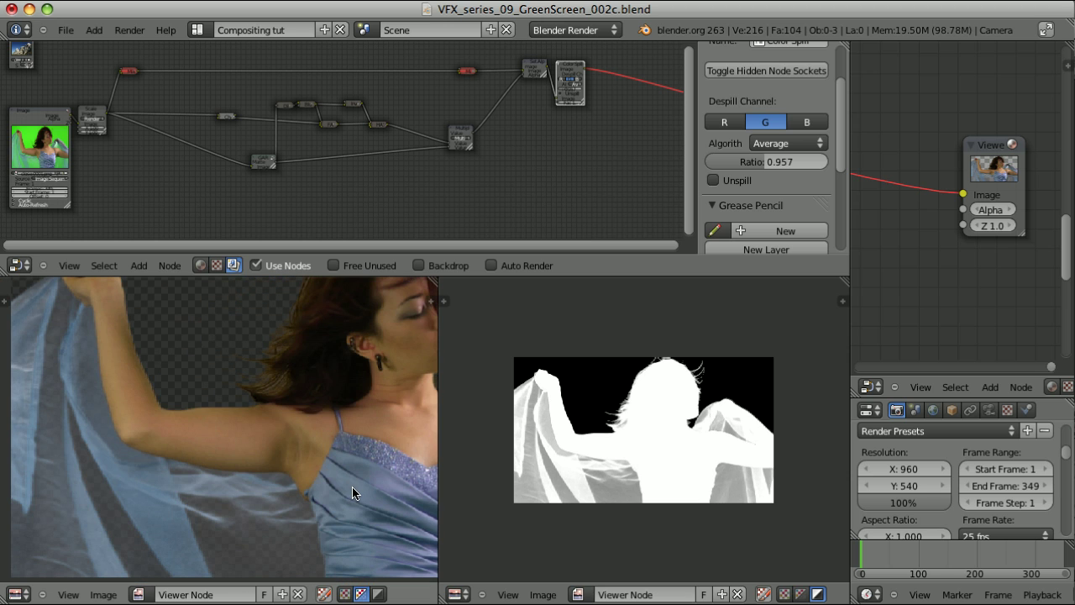
pyautogui.scroll(4, 593, 135)
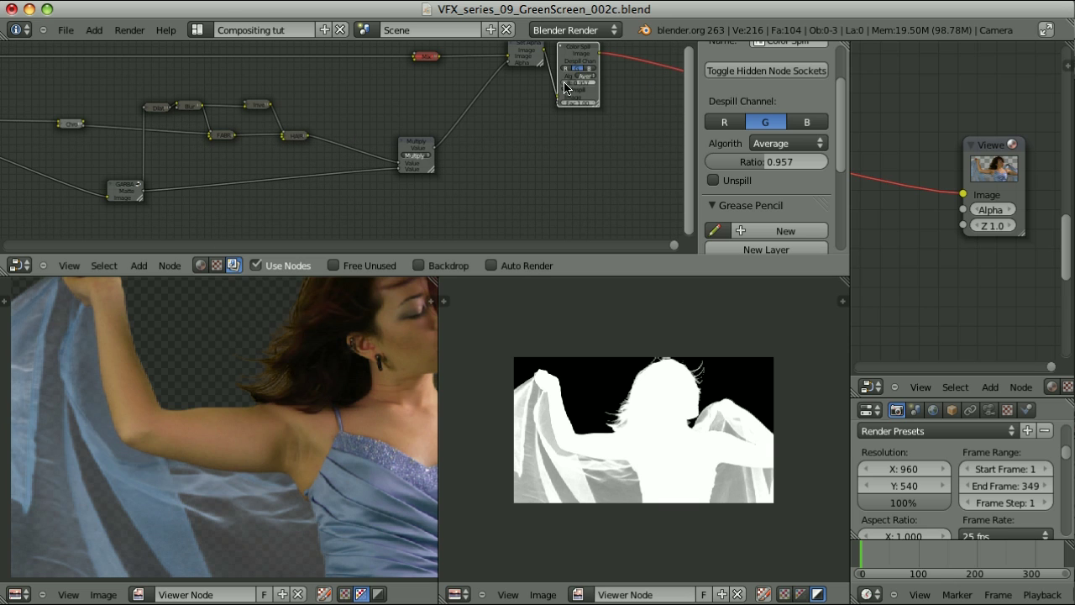